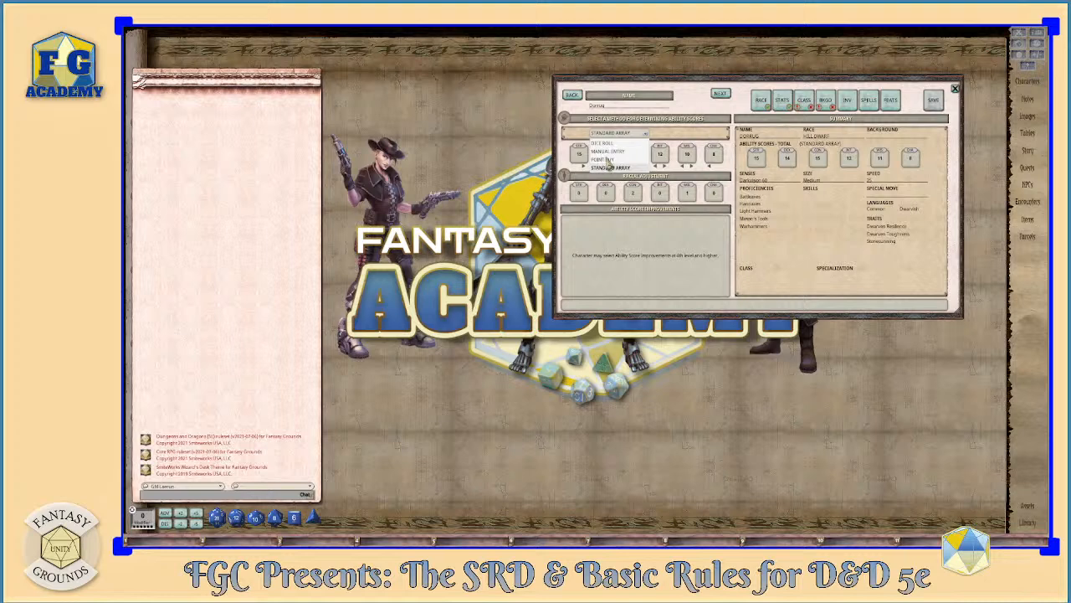
- Try point buy, dice roll, standard array and manual entry in turn as the method for determining ability scores
click(607, 160)
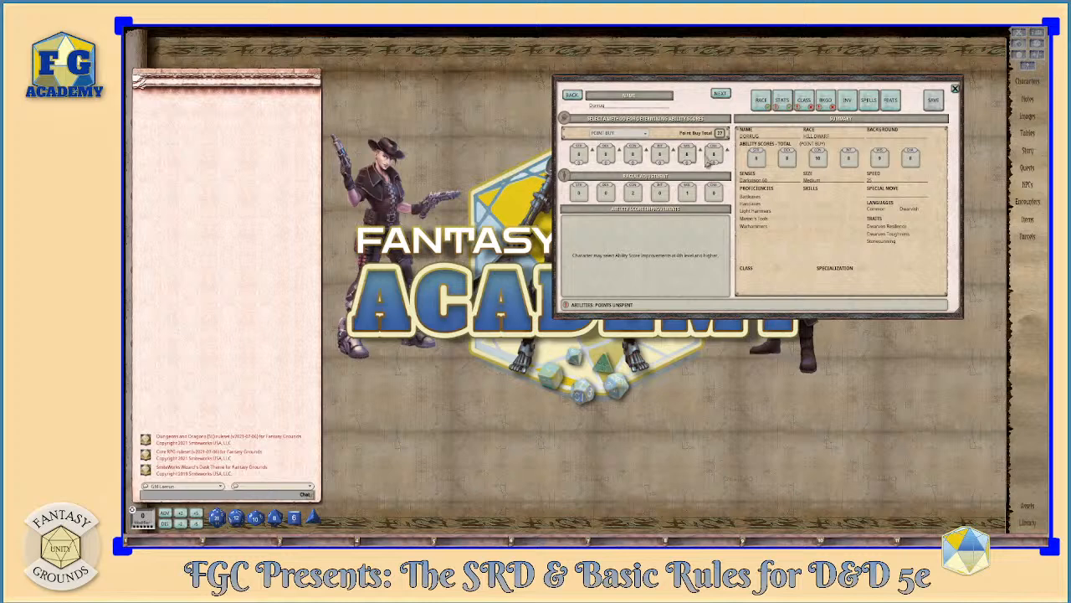
click(645, 135)
click(621, 143)
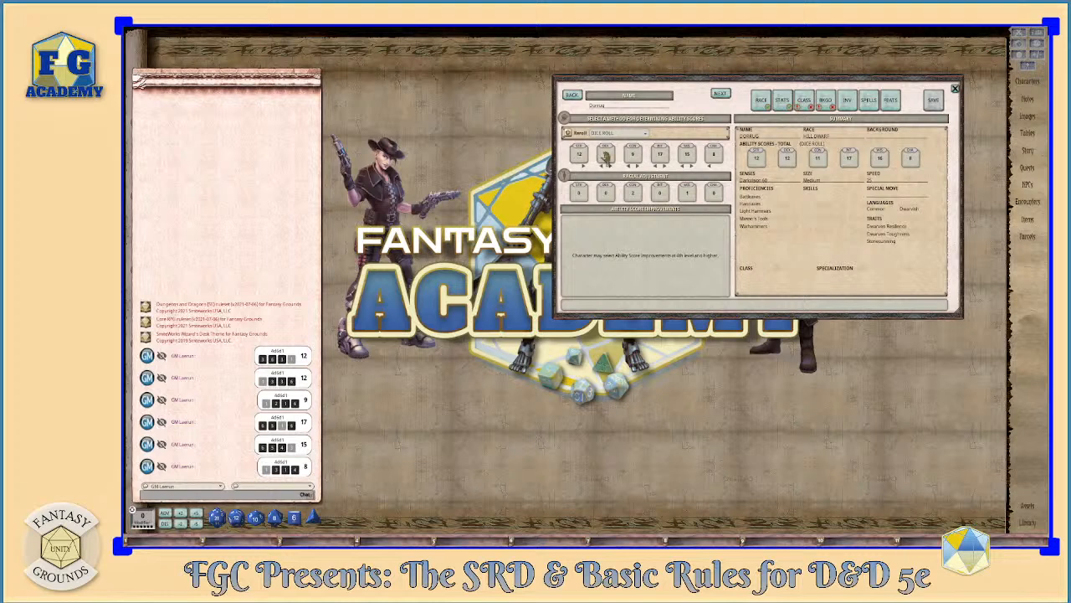
click(645, 135)
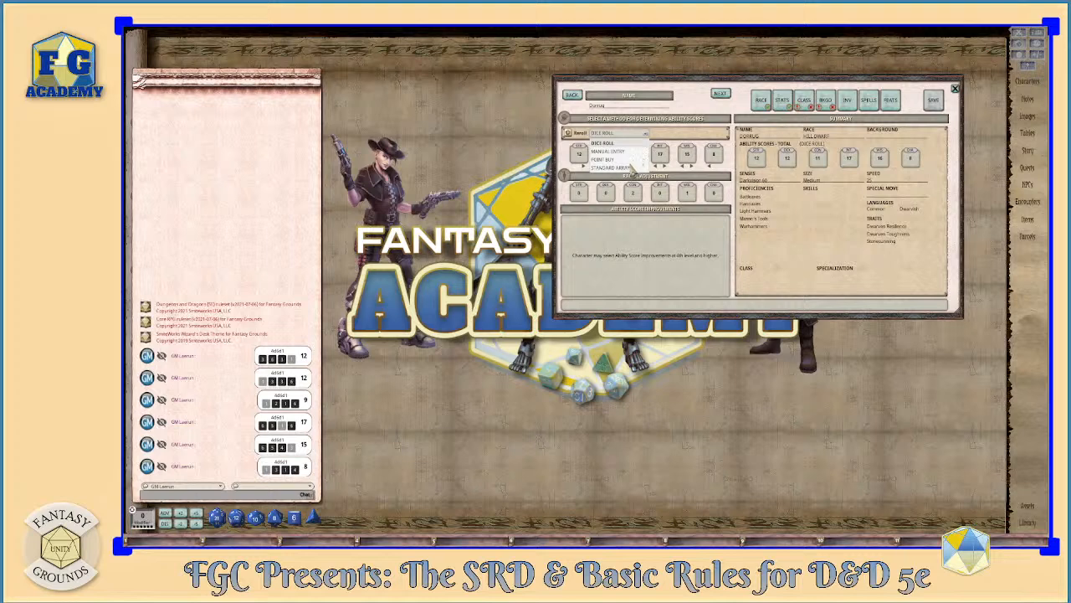
click(626, 168)
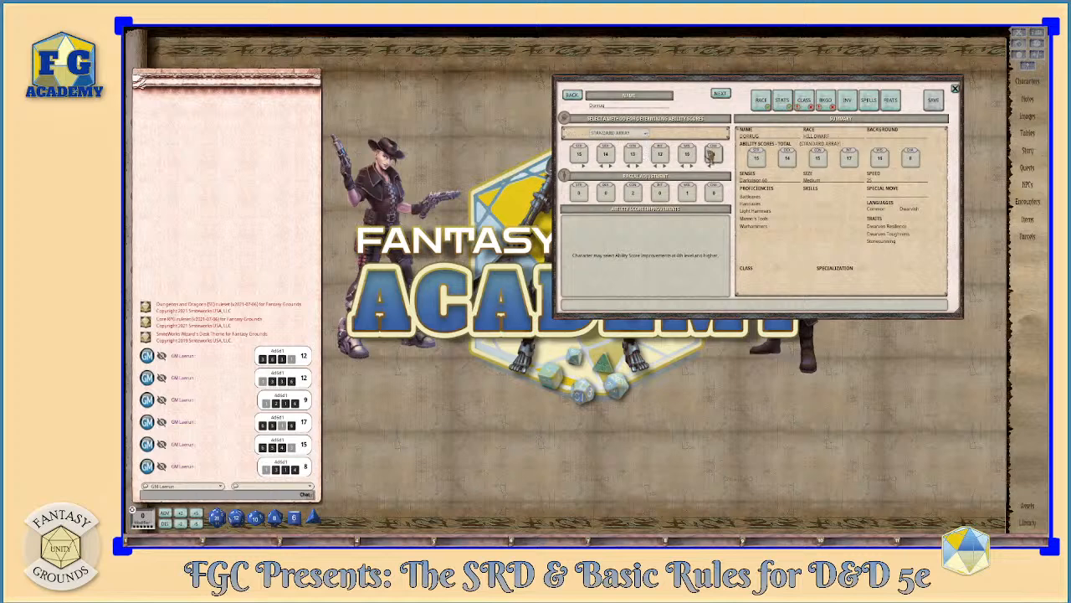
click(653, 135)
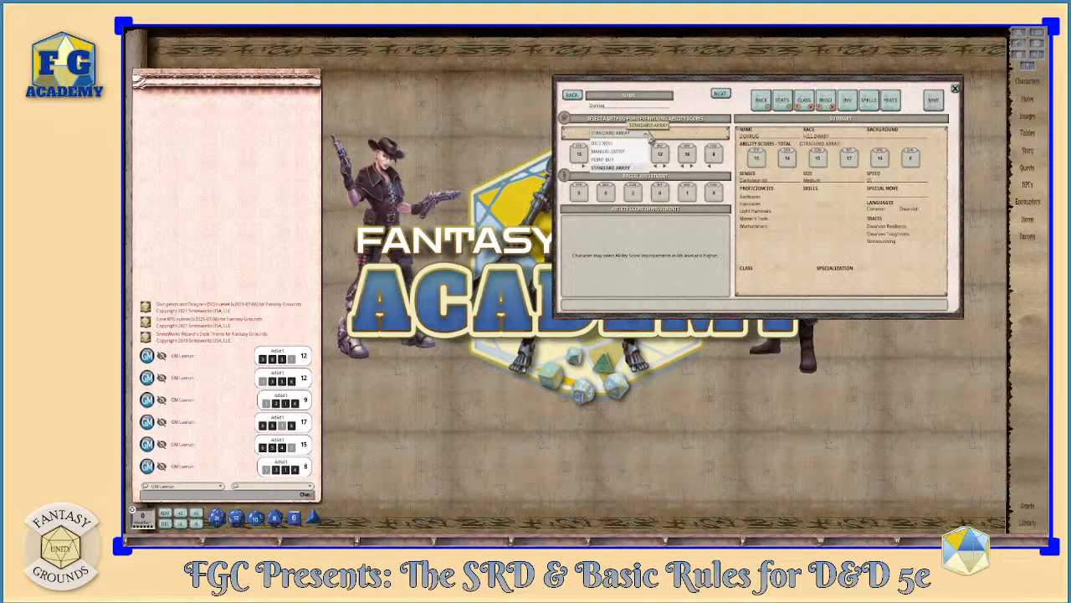
click(619, 151)
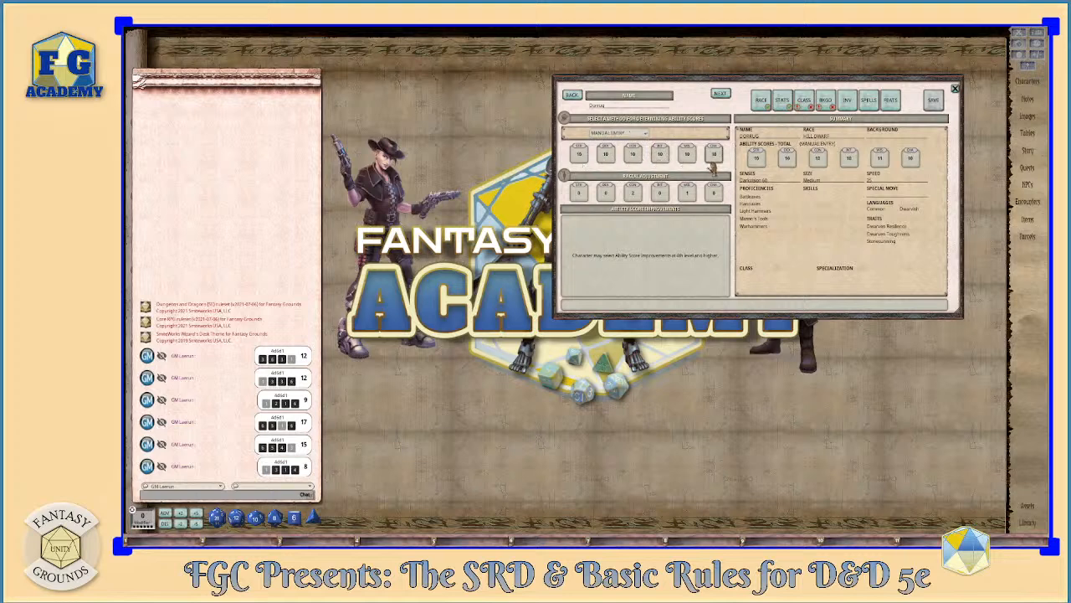
- Choose the point buy method and allocate Strength 12, Dexterity 12, Constitution 14, Intelligence 11, Wisdom 14 and Charisma 10
click(654, 134)
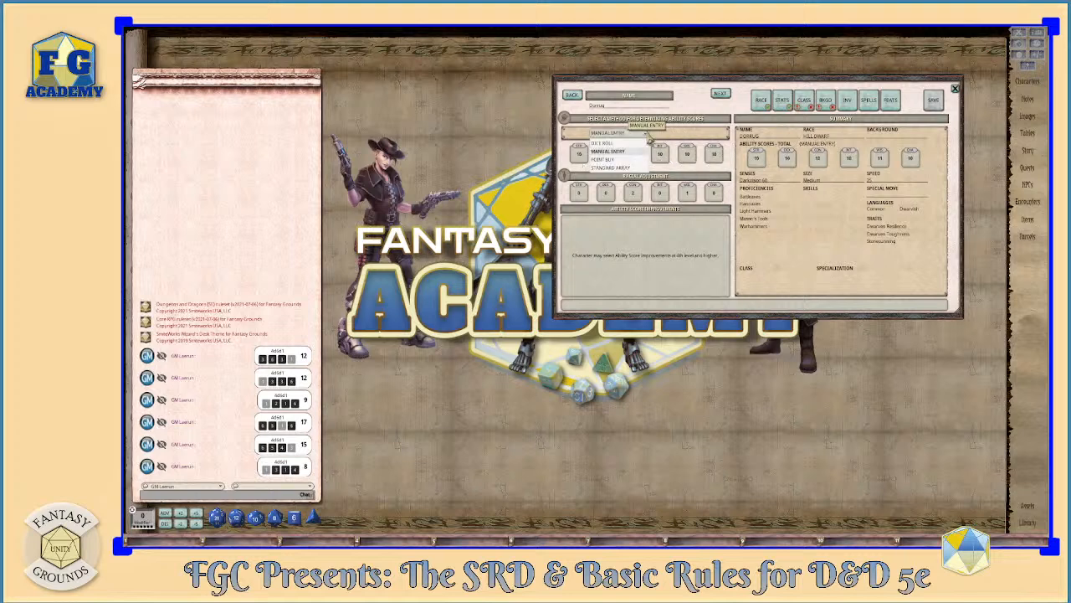
click(609, 160)
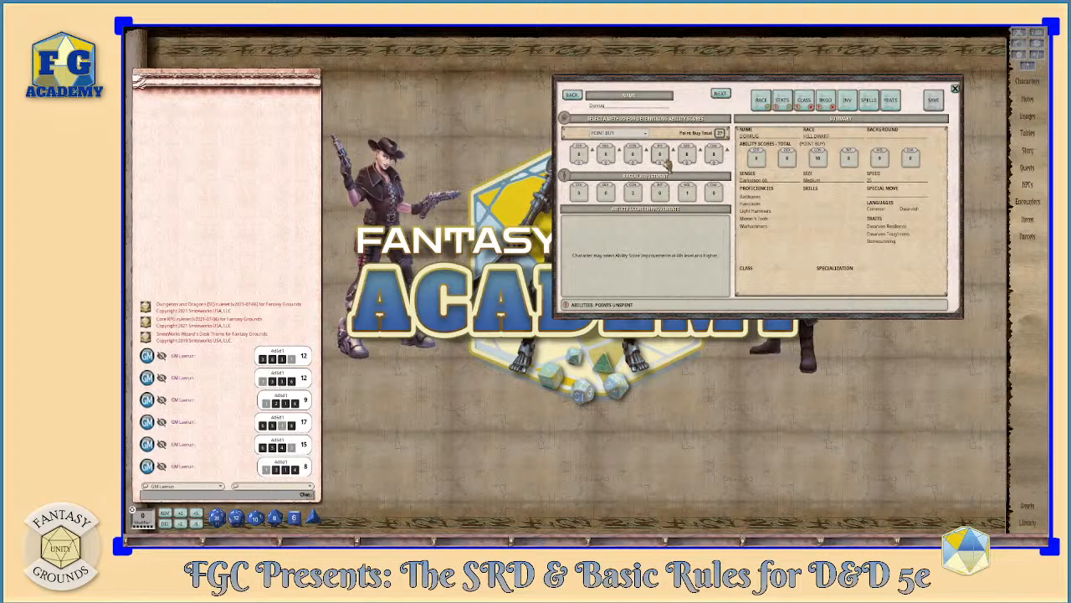
click(598, 156)
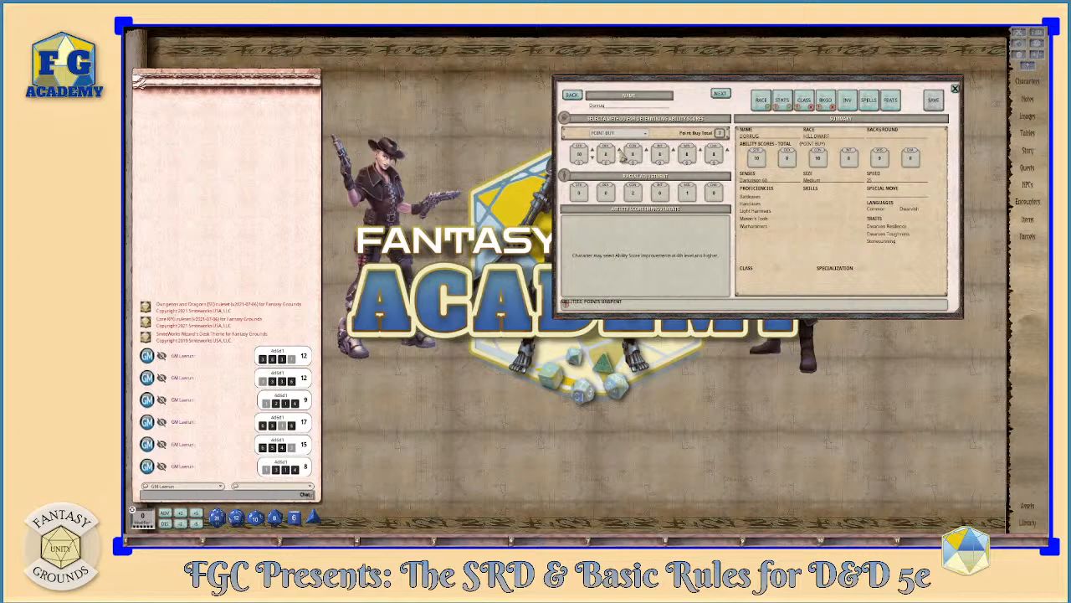
click(624, 155)
click(647, 152)
click(712, 154)
click(701, 150)
click(703, 151)
click(703, 153)
click(592, 153)
click(592, 153)
click(702, 150)
click(701, 151)
click(647, 154)
click(674, 156)
- Review the race selections, then lower base Constitution to 13 and raise base Wisdom to 15
click(764, 105)
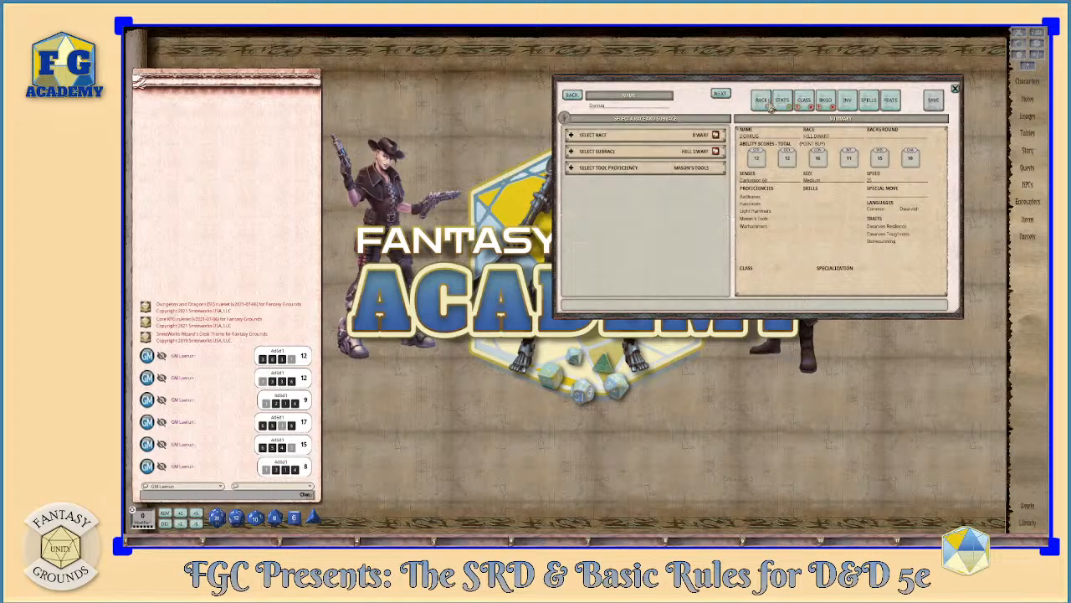
click(781, 100)
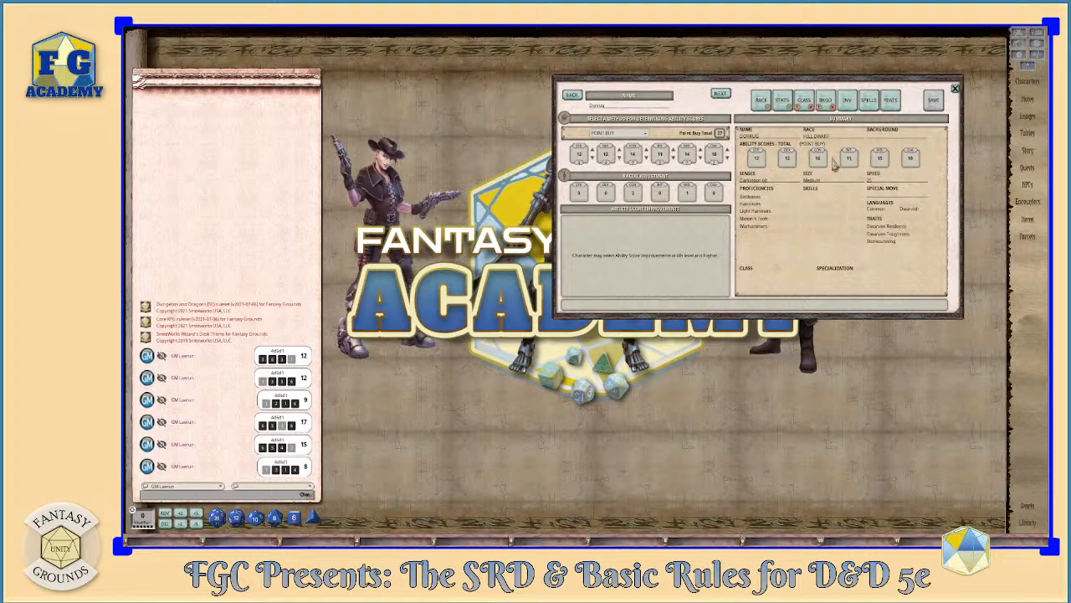
click(649, 161)
click(701, 152)
- Reposition the character wizard window and open the class selection
drag(680, 89, 705, 64)
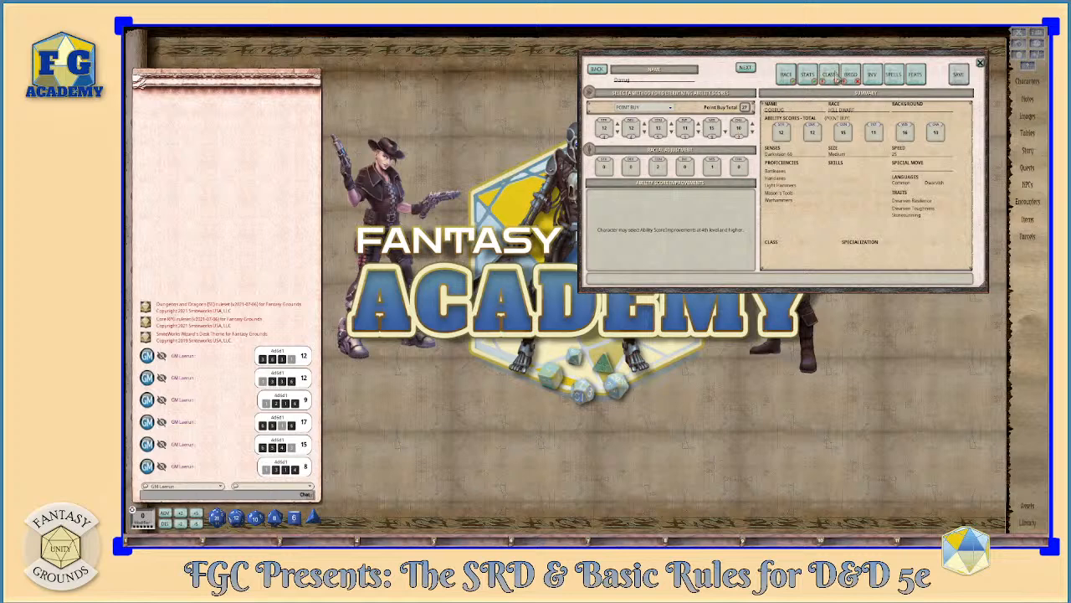
click(830, 75)
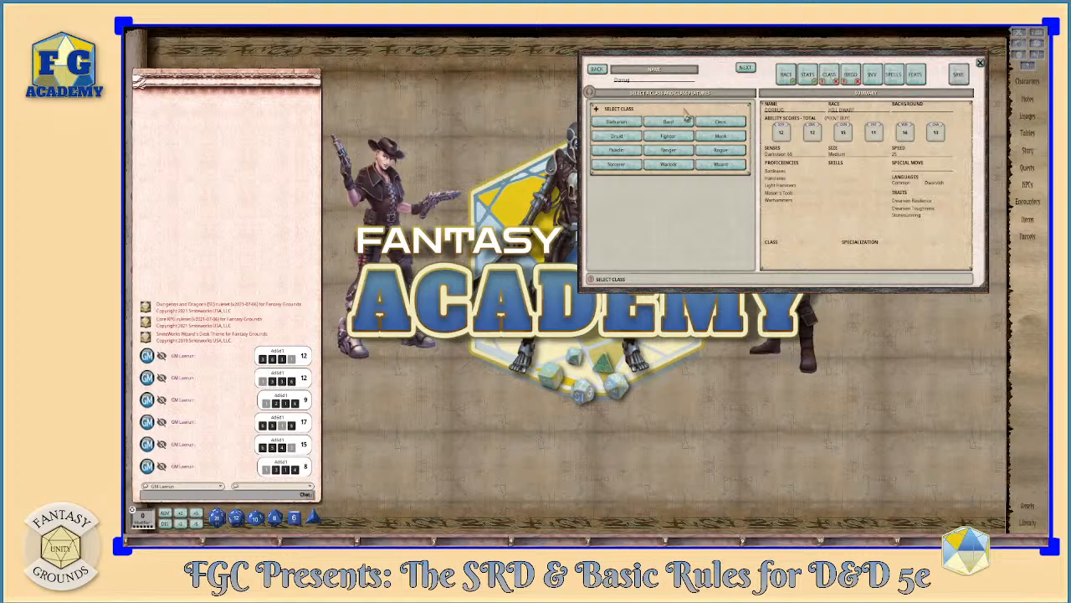
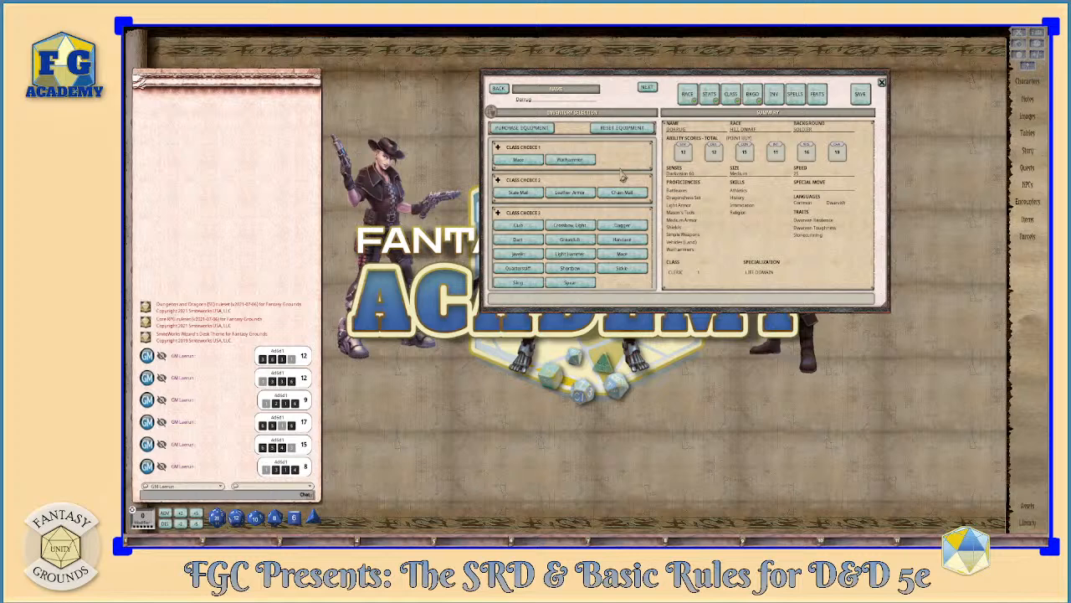
- Review the starting equipment options and choose the warhammer for class choice 1
scroll(581, 211, down, 1)
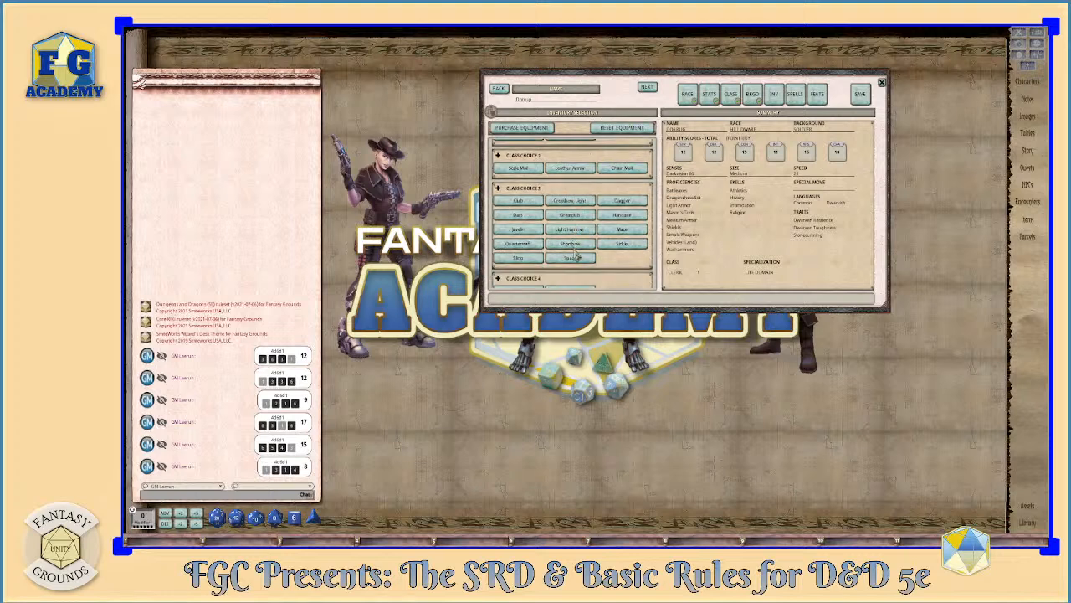
scroll(589, 245, down, 1)
scroll(589, 251, up, 3)
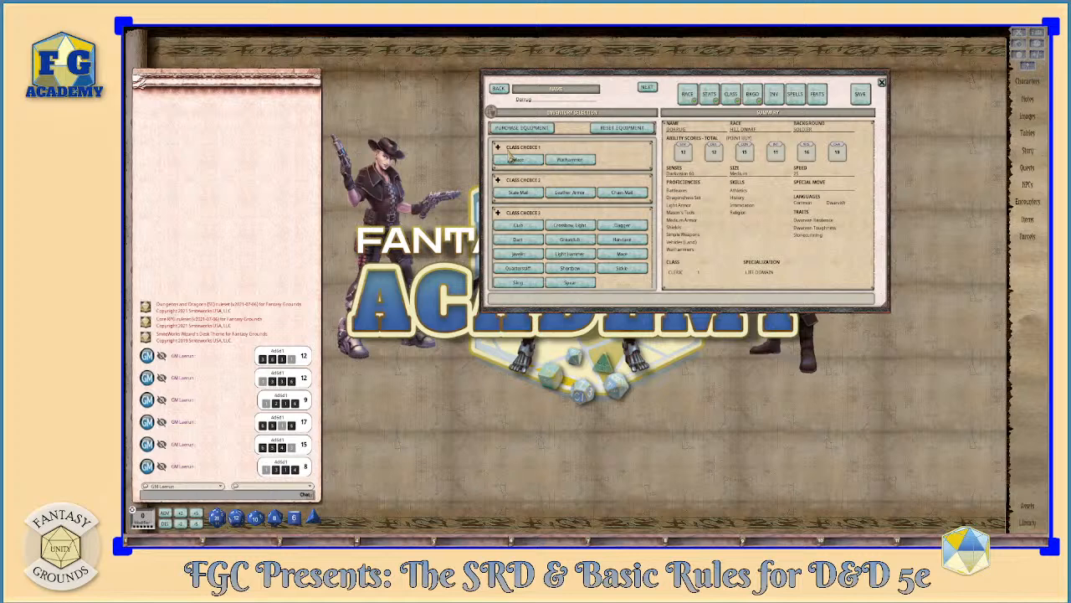
click(571, 160)
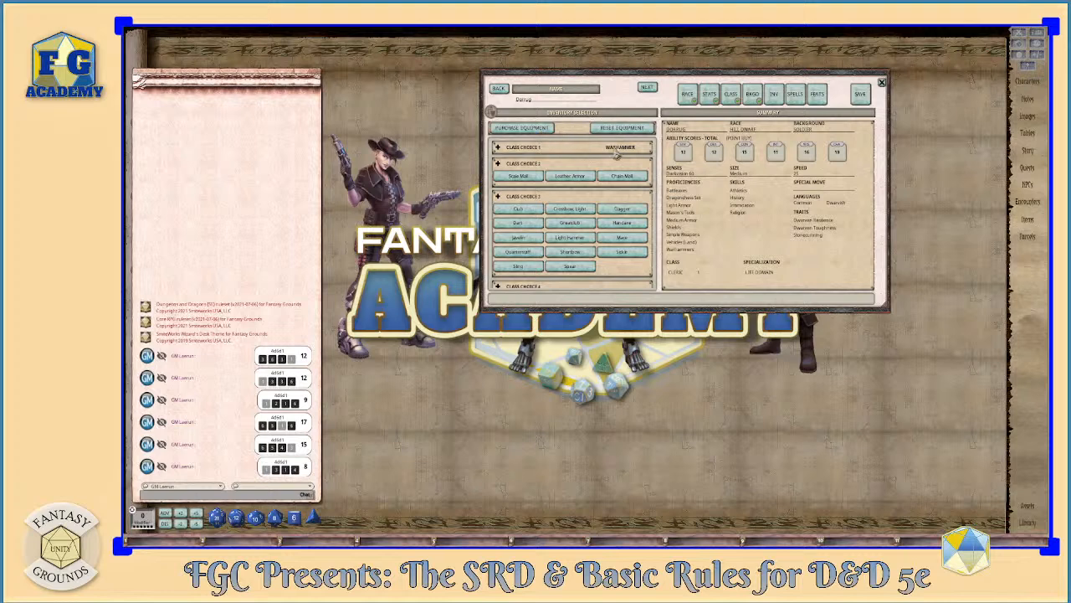
- Add a Warhammer to the inventory from the purchasable weapons filtered by "warh", and view its item details
click(539, 132)
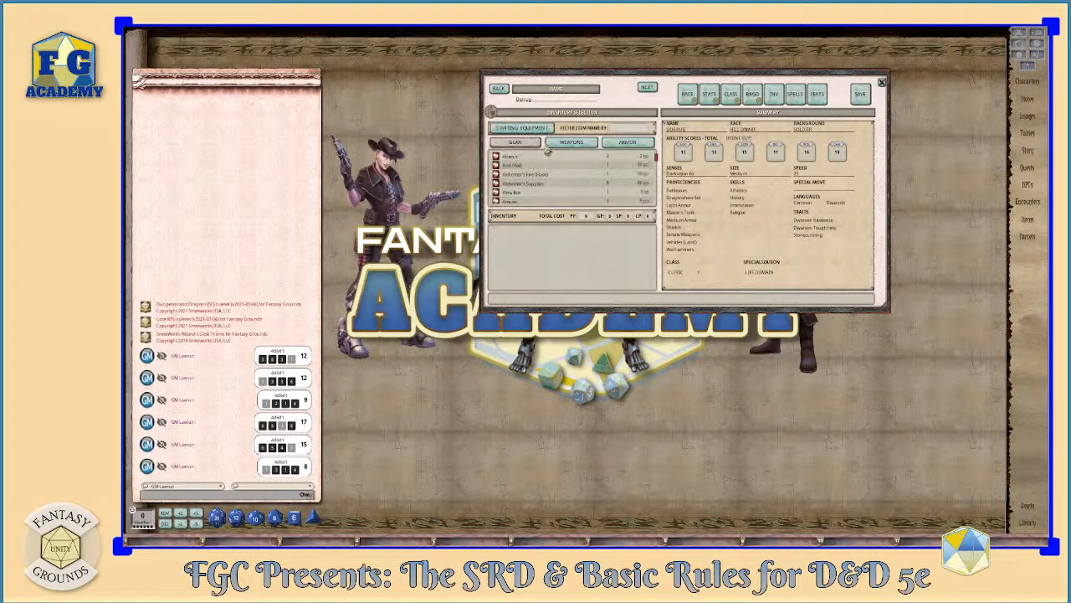
click(572, 144)
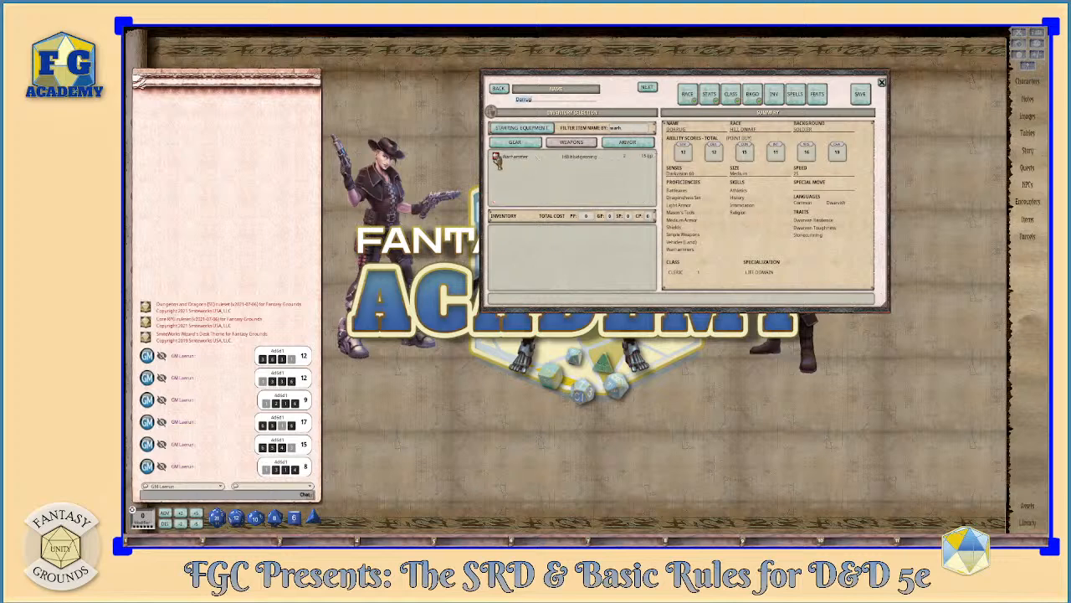
drag(497, 160, 512, 245)
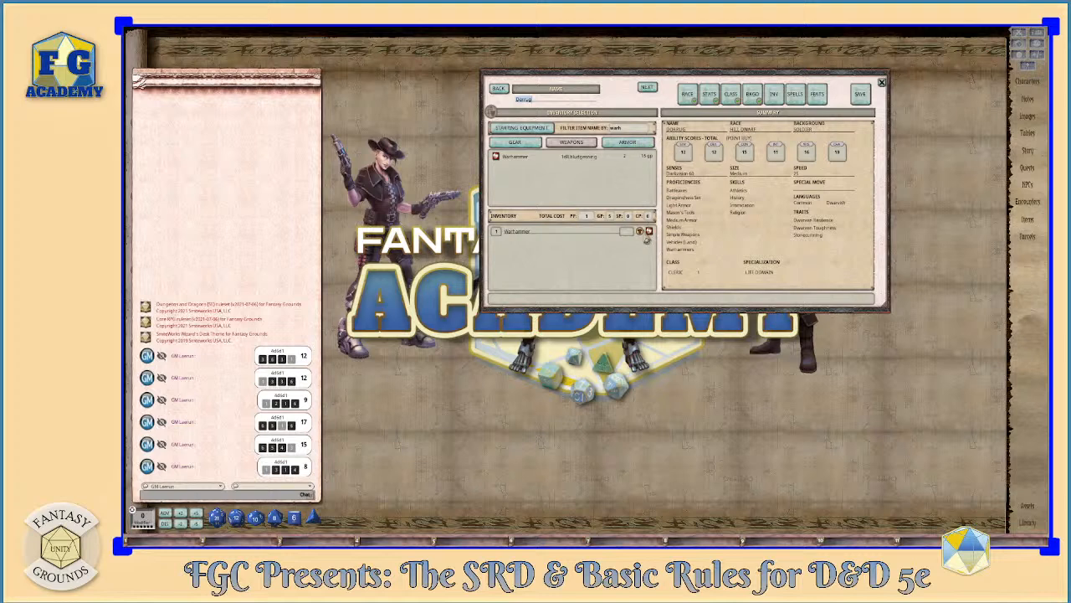
click(648, 232)
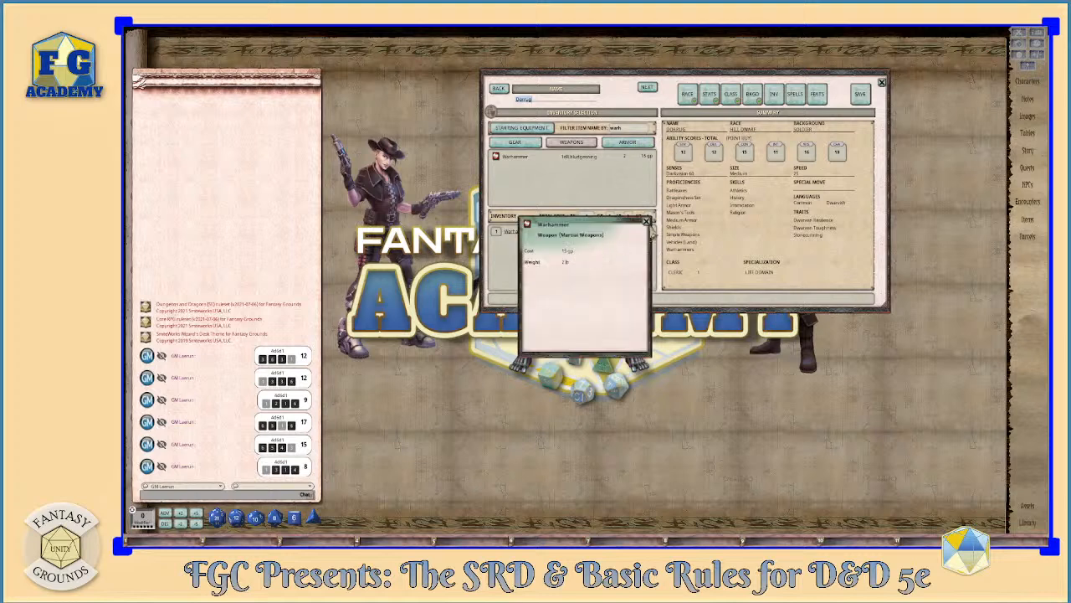
click(647, 221)
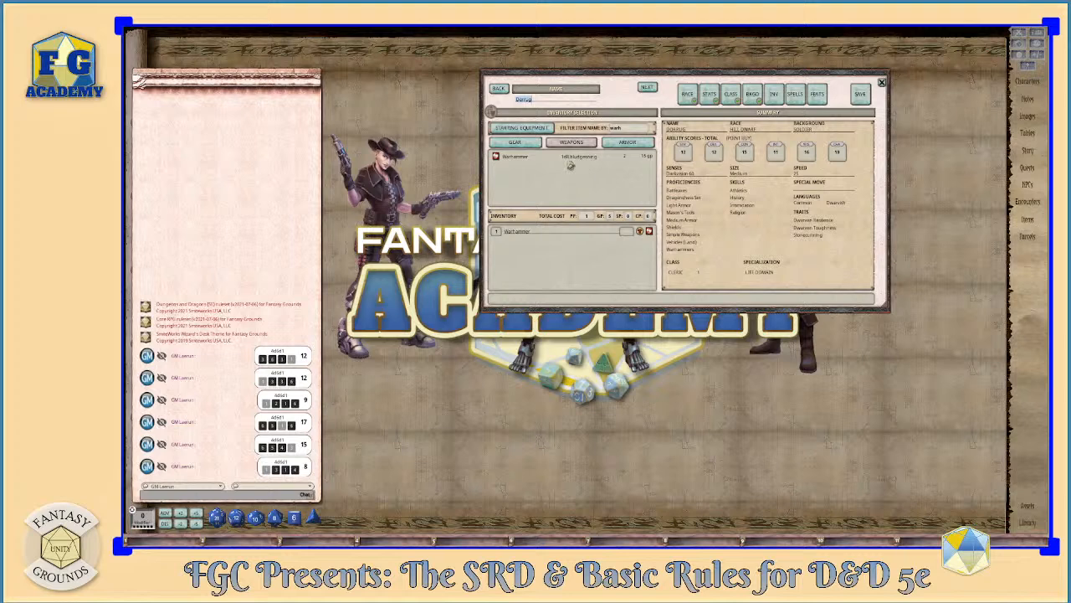
- Choose chain mail for class choice 2 and add Chain Mail to the inventory from the purchasable armor filtered by "chain"
click(521, 128)
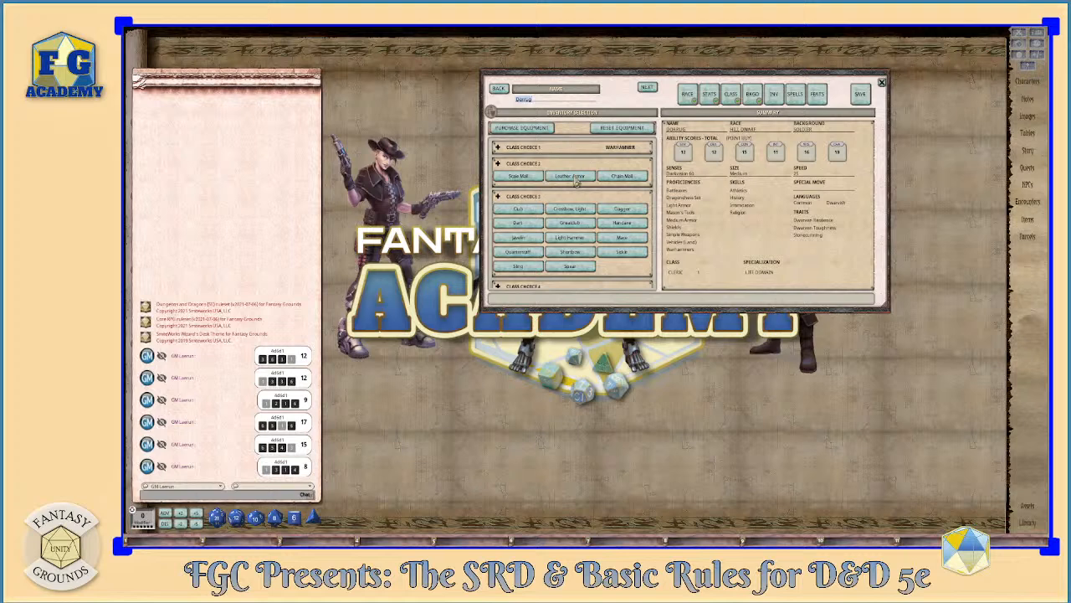
click(623, 177)
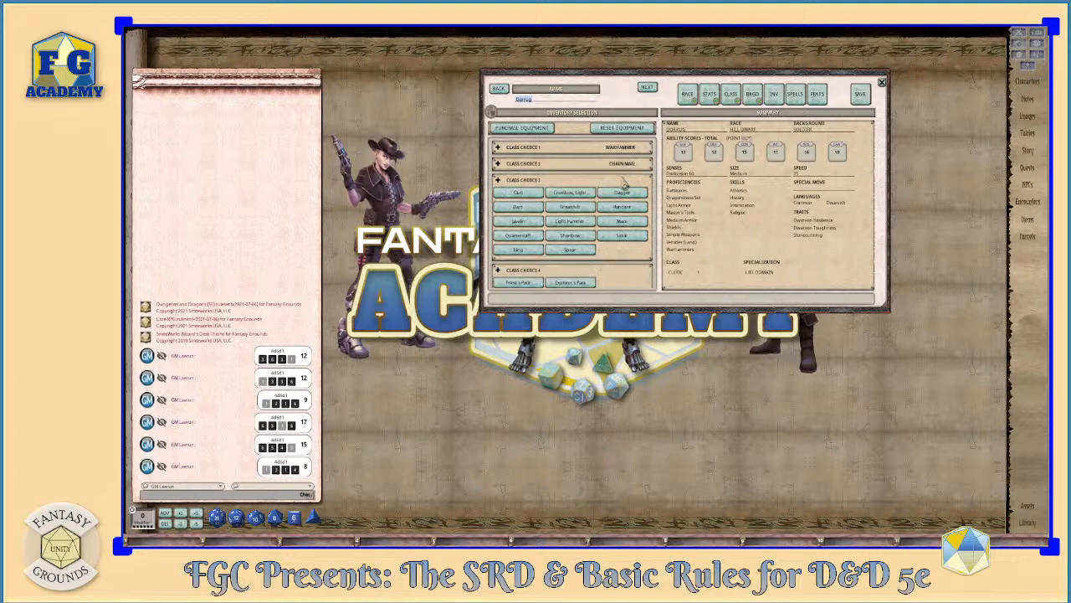
click(540, 130)
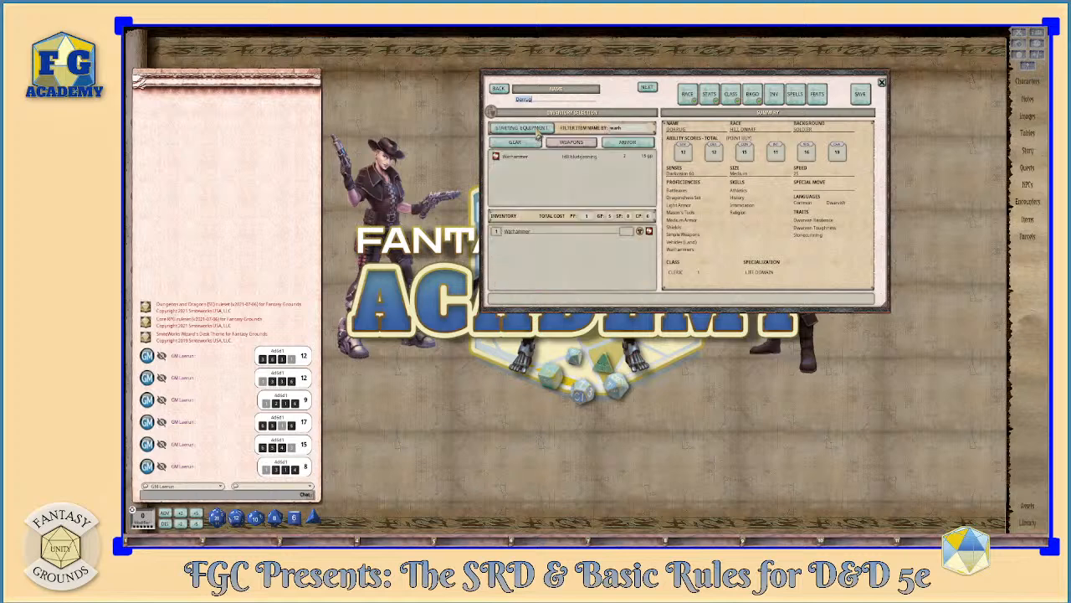
click(623, 144)
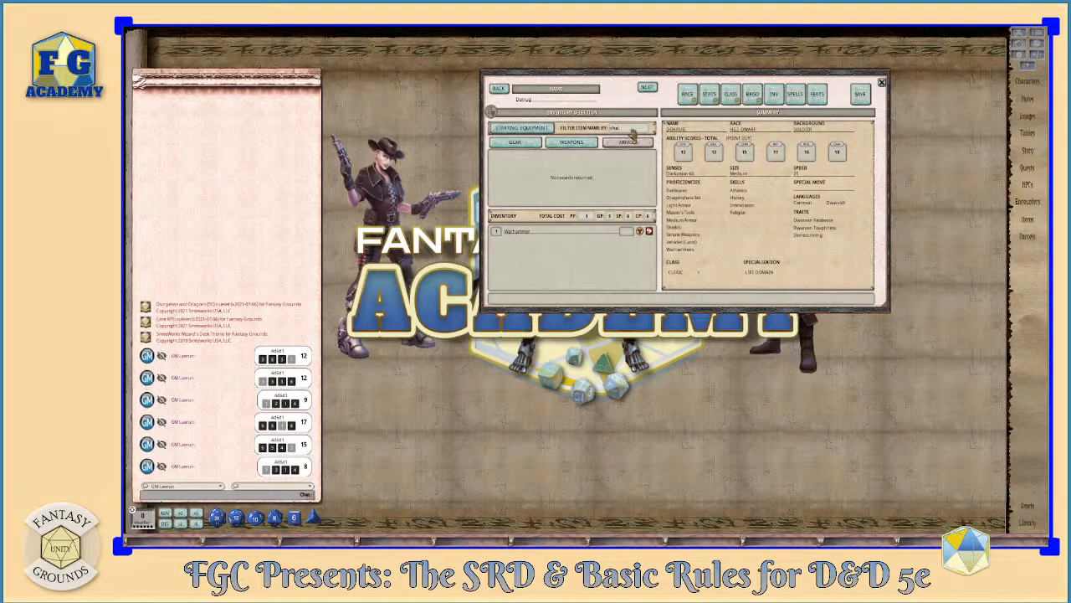
text(n)
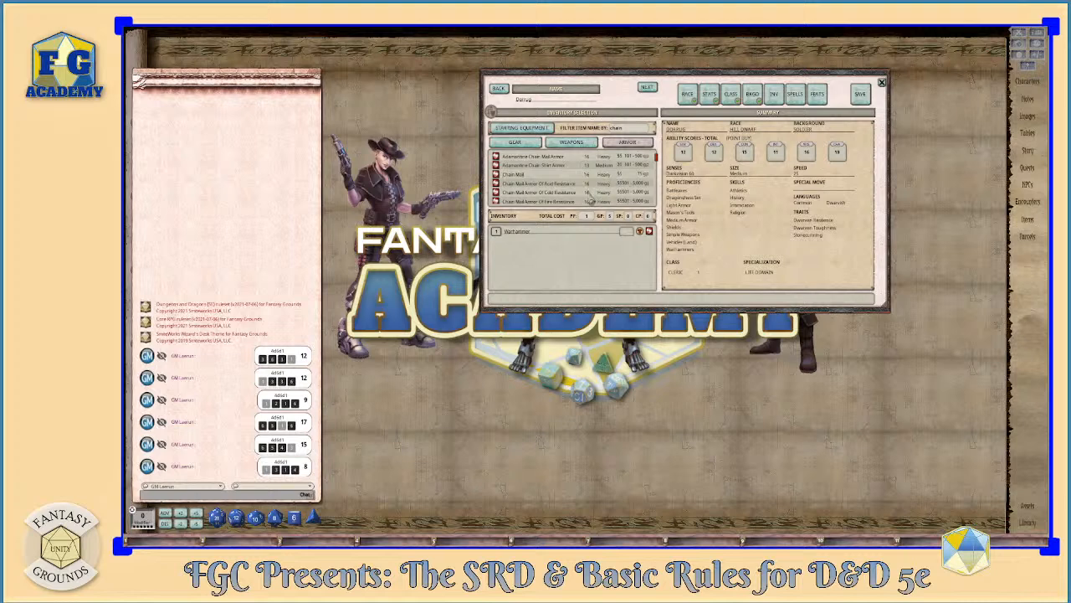
drag(518, 234, 514, 256)
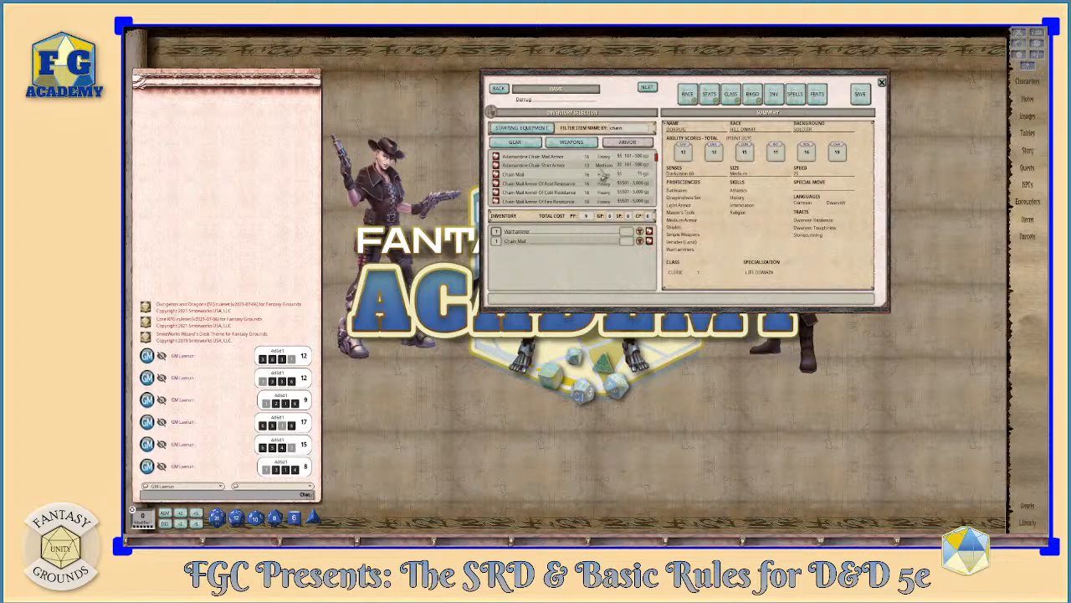
- Choose the light hammer for class choice 3 and add two Light Hammers to the inventory from the weapons filtered by "light"
click(537, 127)
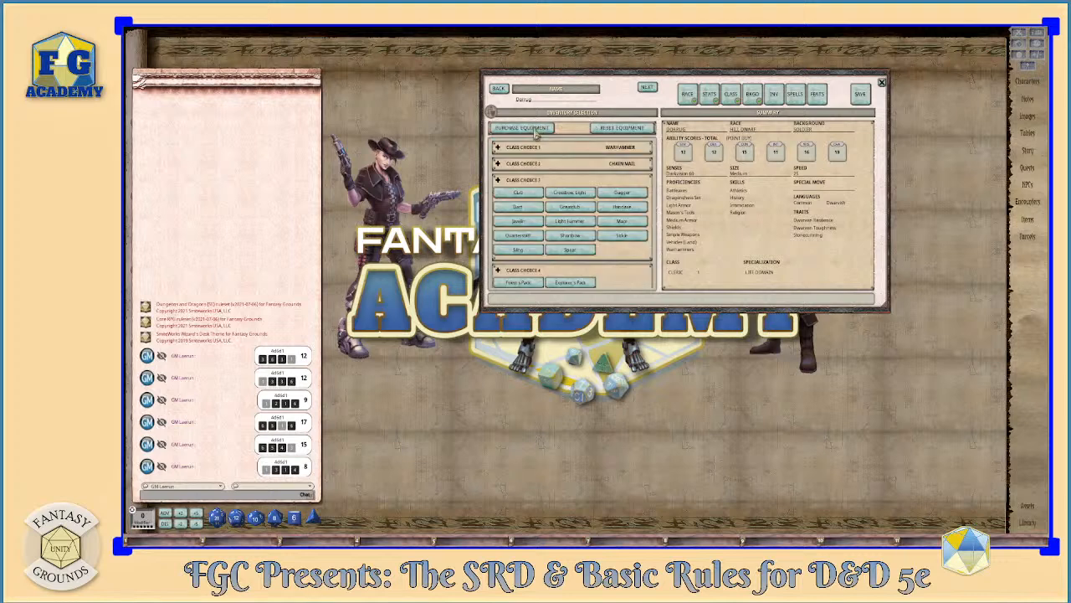
scroll(572, 175, down, 1)
scroll(563, 179, up, 1)
click(571, 221)
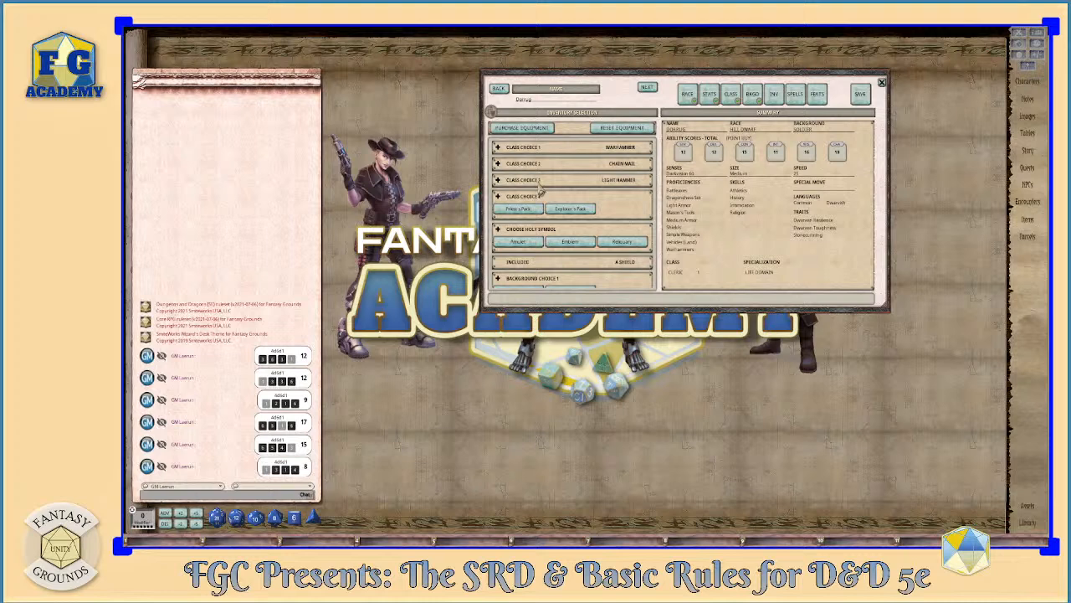
click(534, 128)
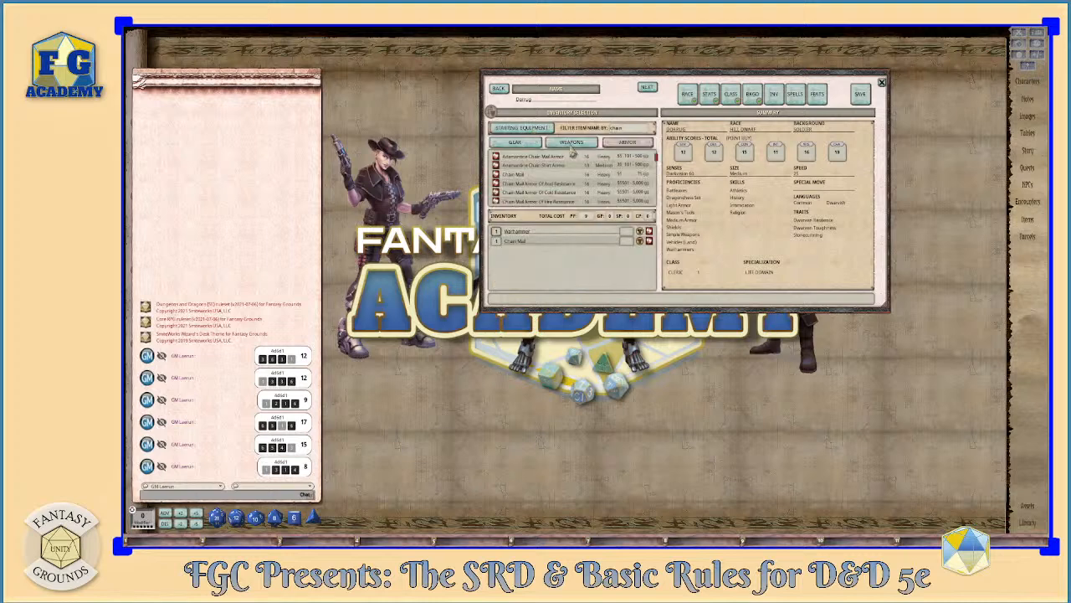
click(571, 142)
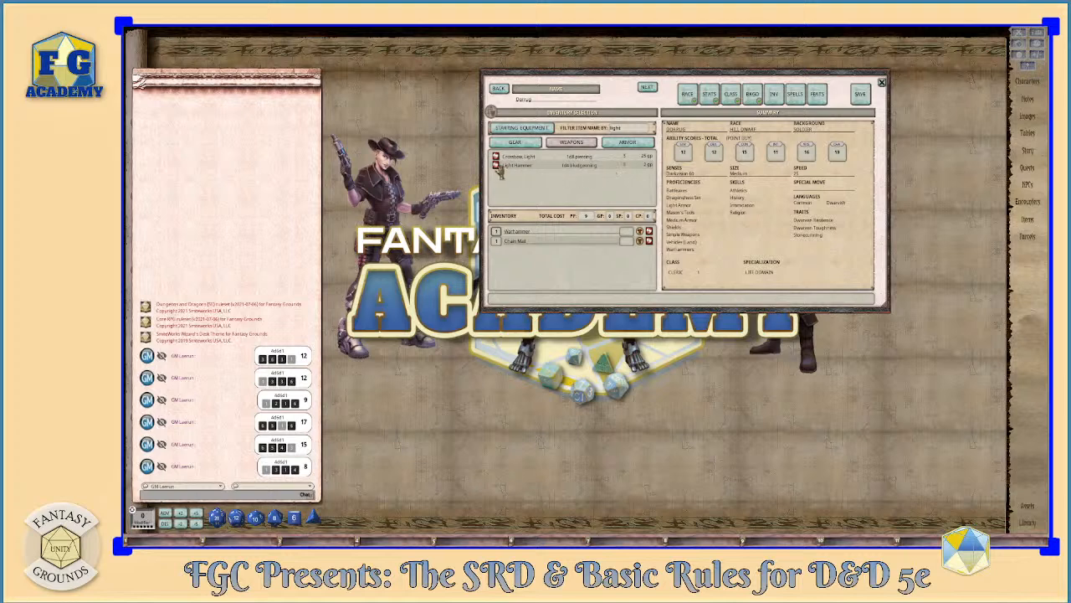
drag(498, 169, 506, 265)
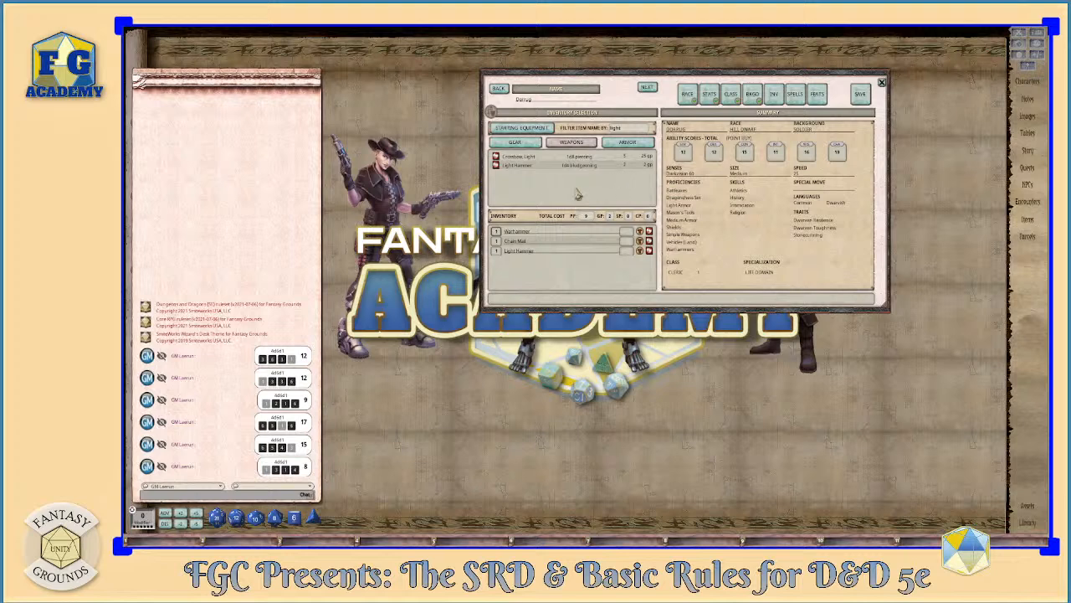
scroll(500, 254, up, 2)
- Add a plain Shield to the inventory from the purchasable armor filtered by "shield"
click(620, 144)
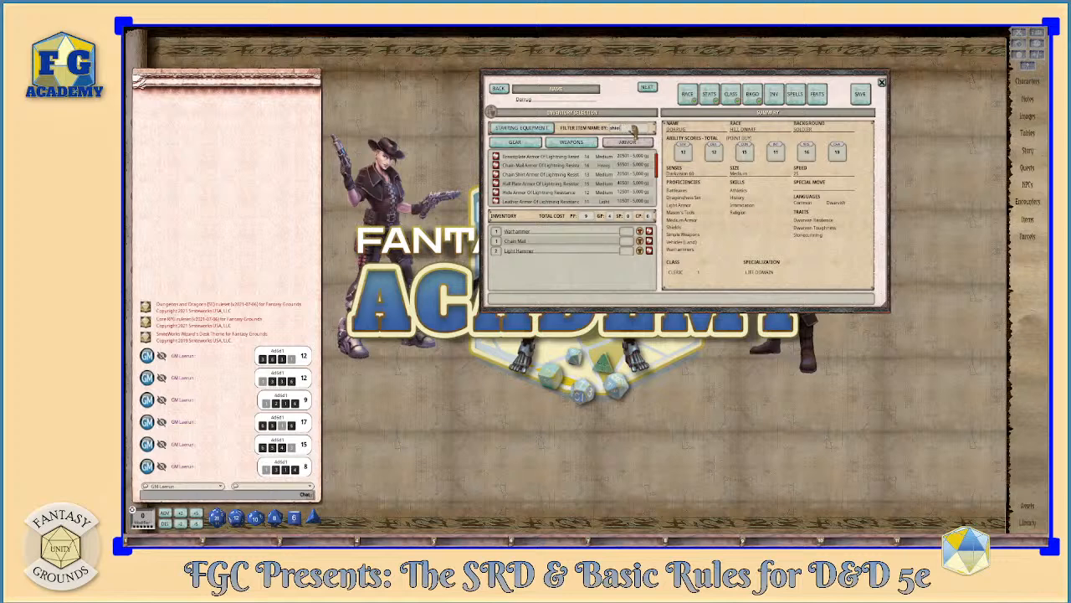
text(ld)
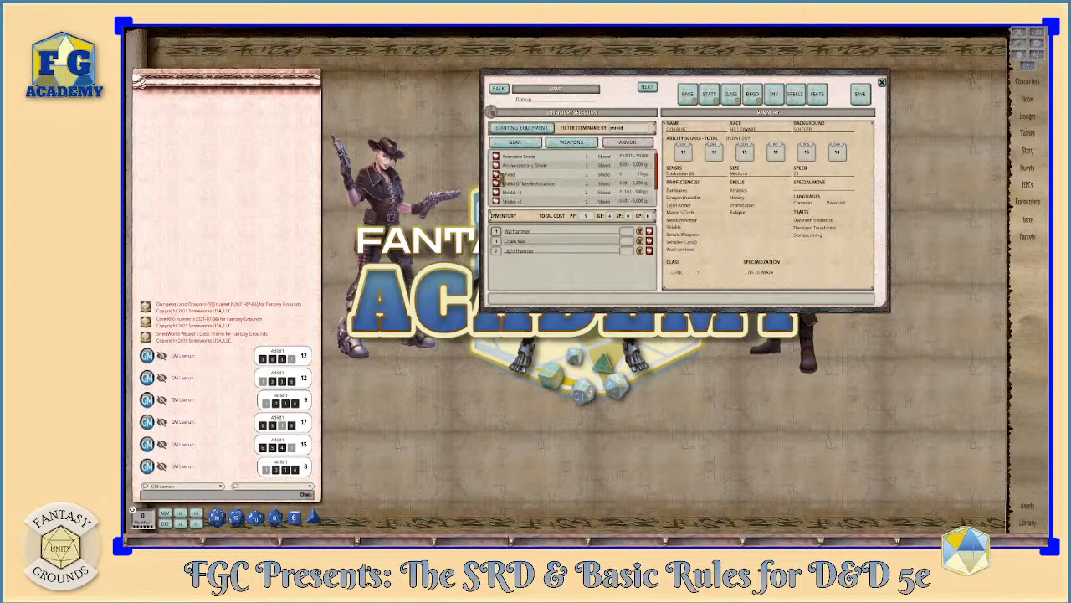
drag(529, 279, 531, 278)
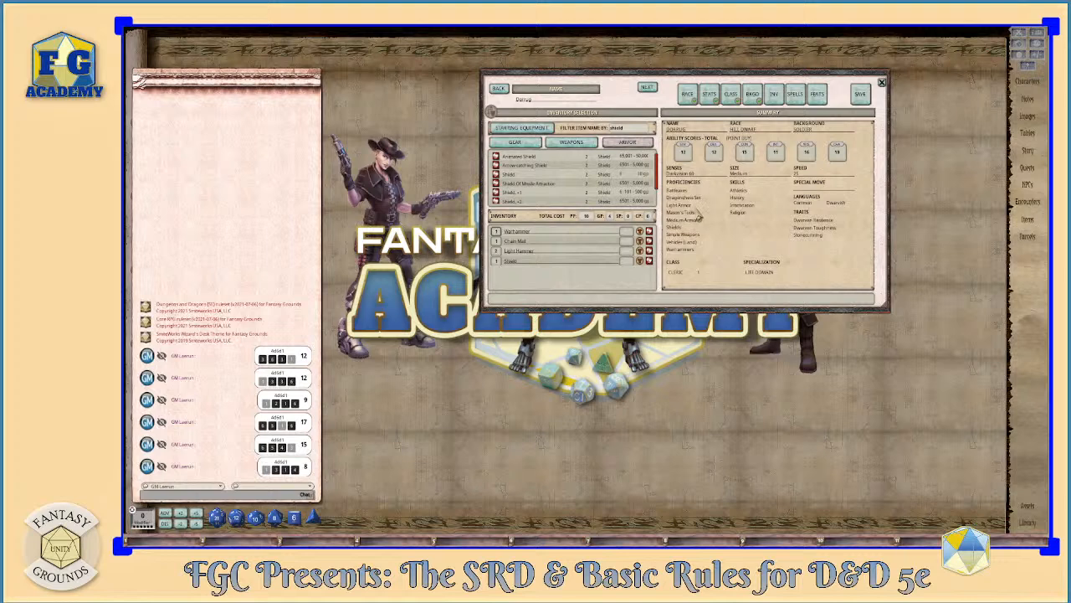
- Return to the starting equipment choices, review the remaining pack, holy symbol and background options, and reposition the wizard window
click(522, 127)
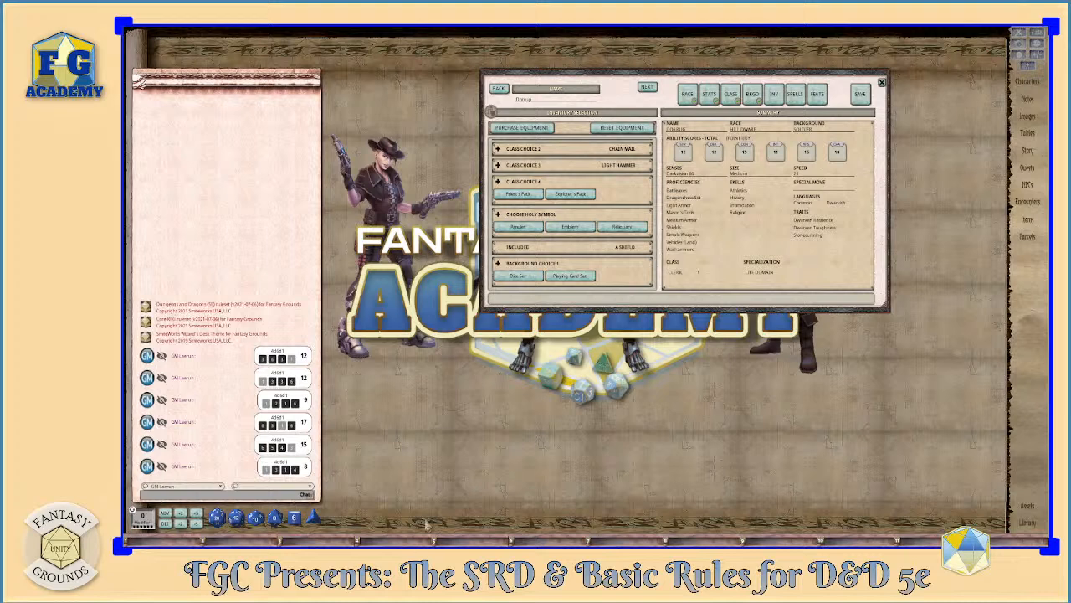
scroll(598, 223, up, 1)
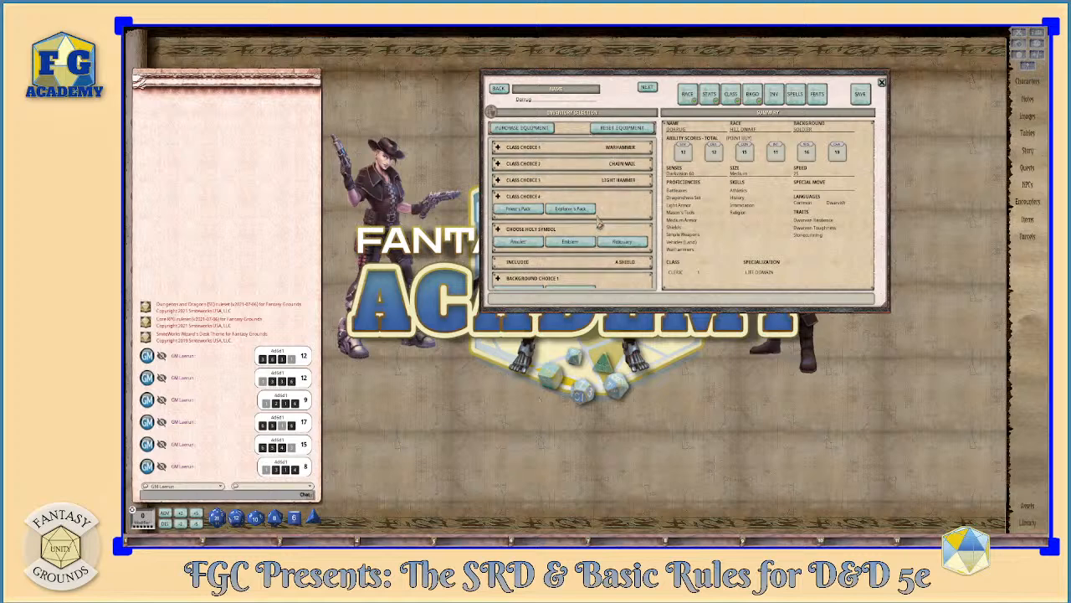
scroll(599, 224, down, 1)
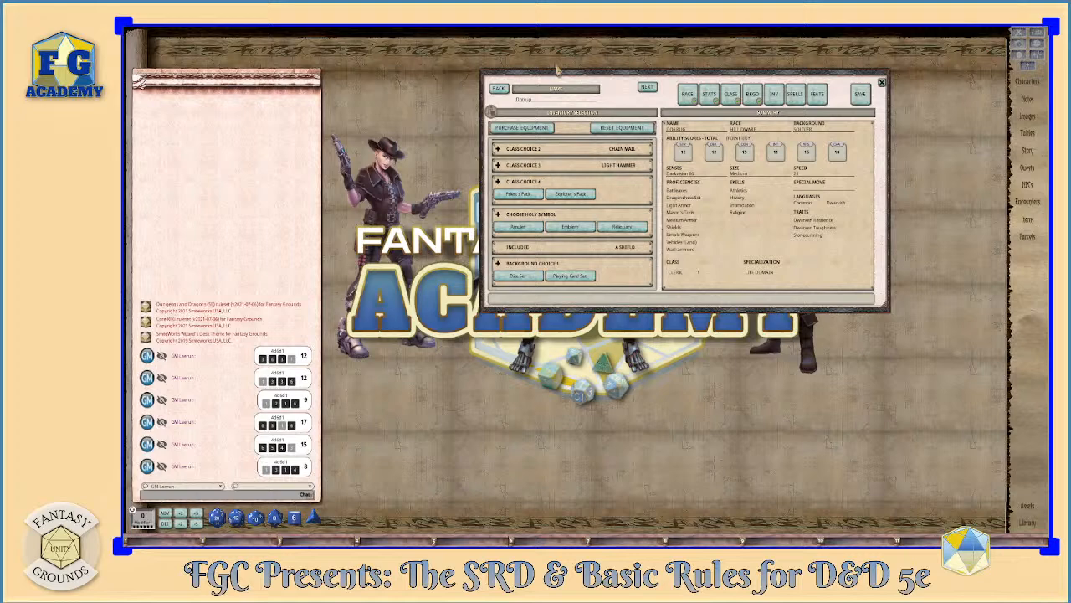
drag(636, 74, 764, 59)
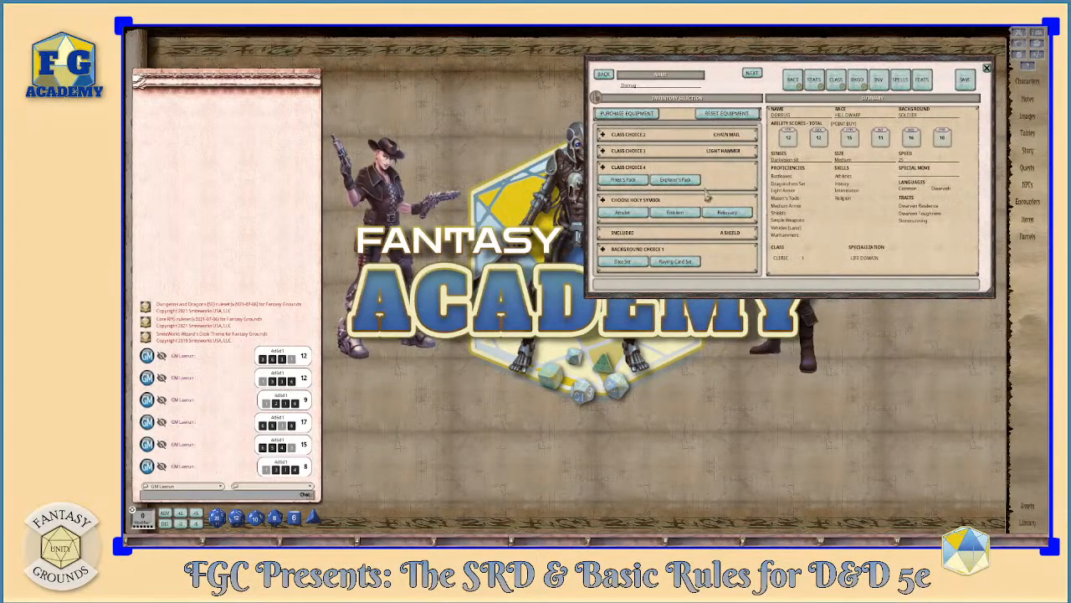
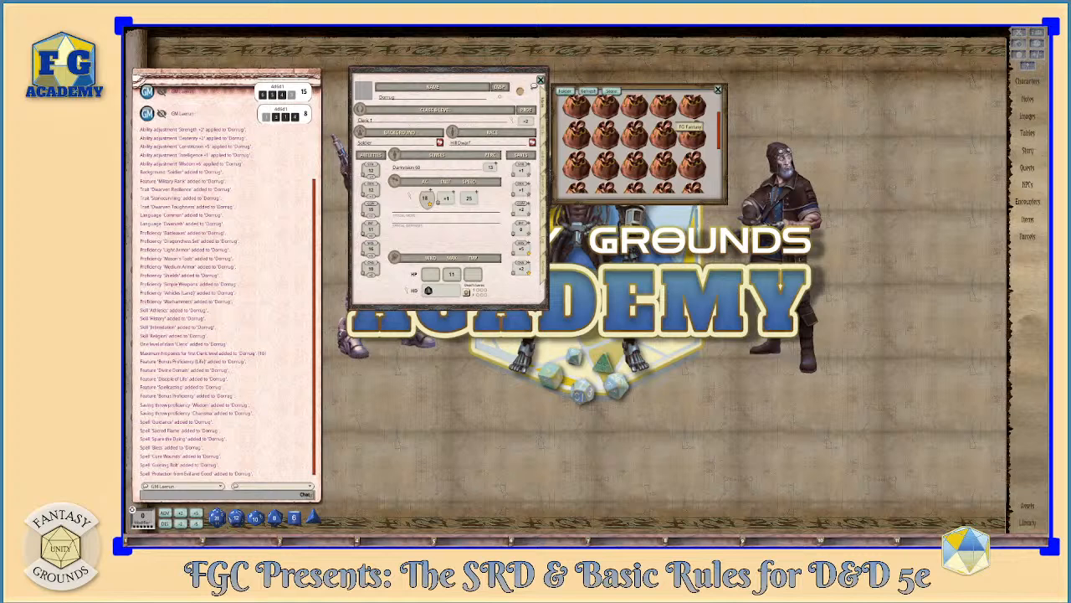
- Enlarge and reposition the portrait selection window, and assign the dwarf male fantasy portrait from the FG Fantasy set to the character
click(688, 133)
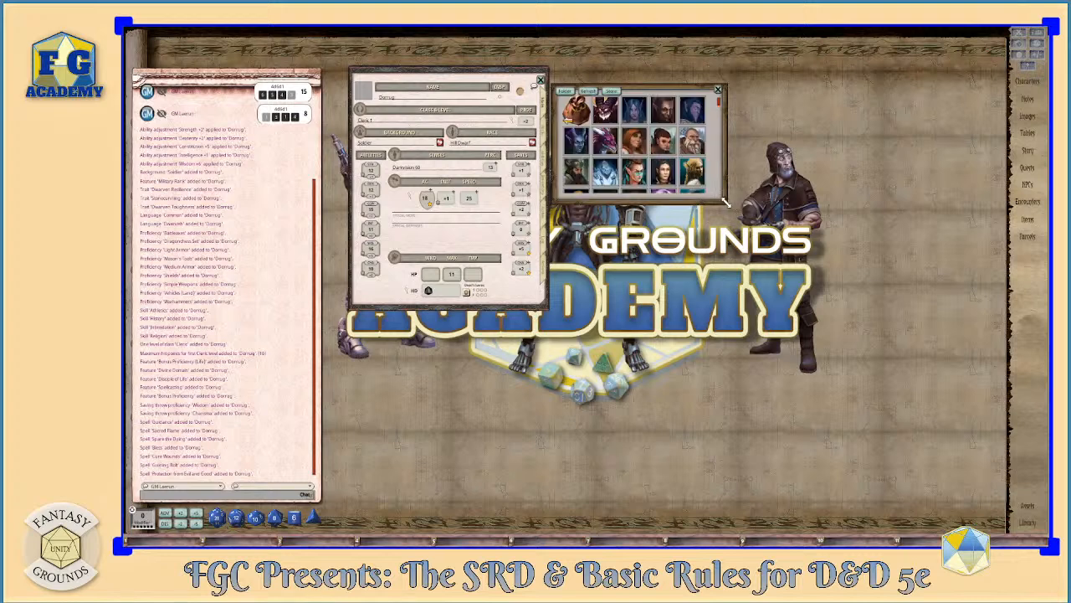
drag(725, 202, 790, 324)
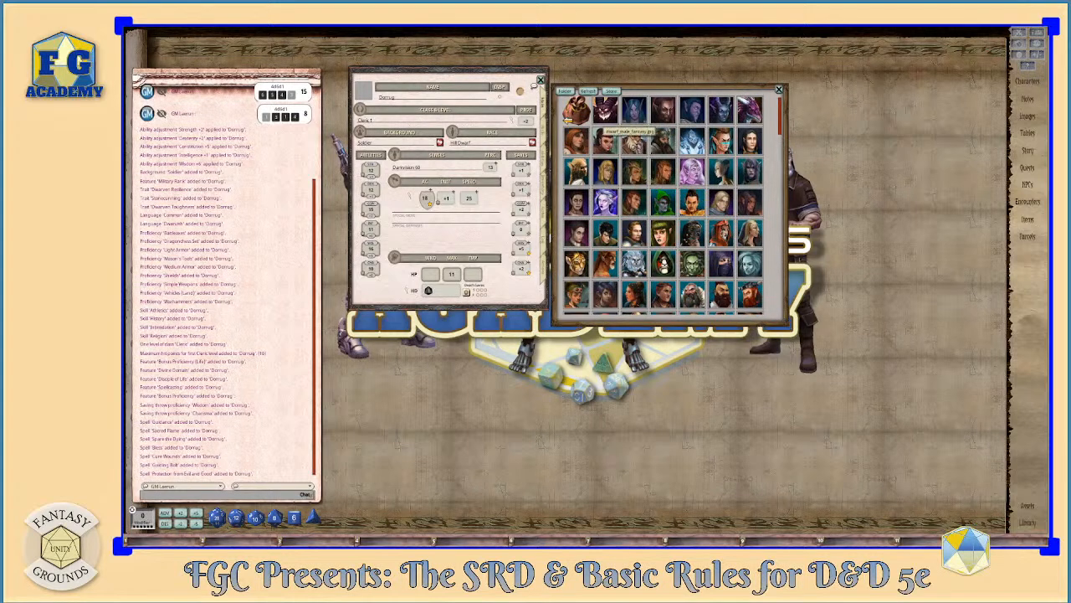
scroll(720, 214, down, 5)
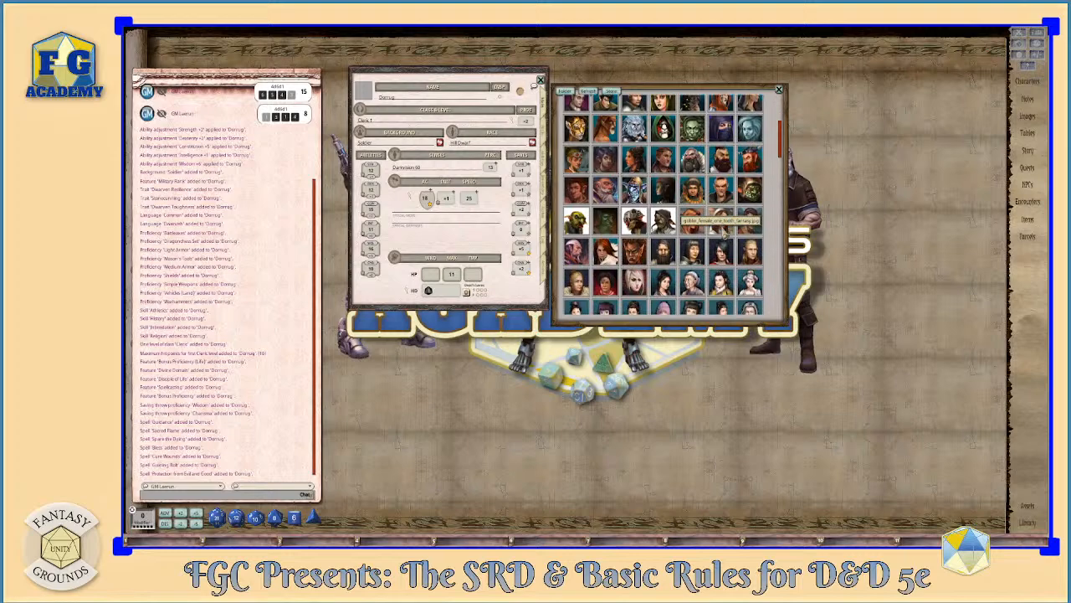
scroll(725, 236, up, 4)
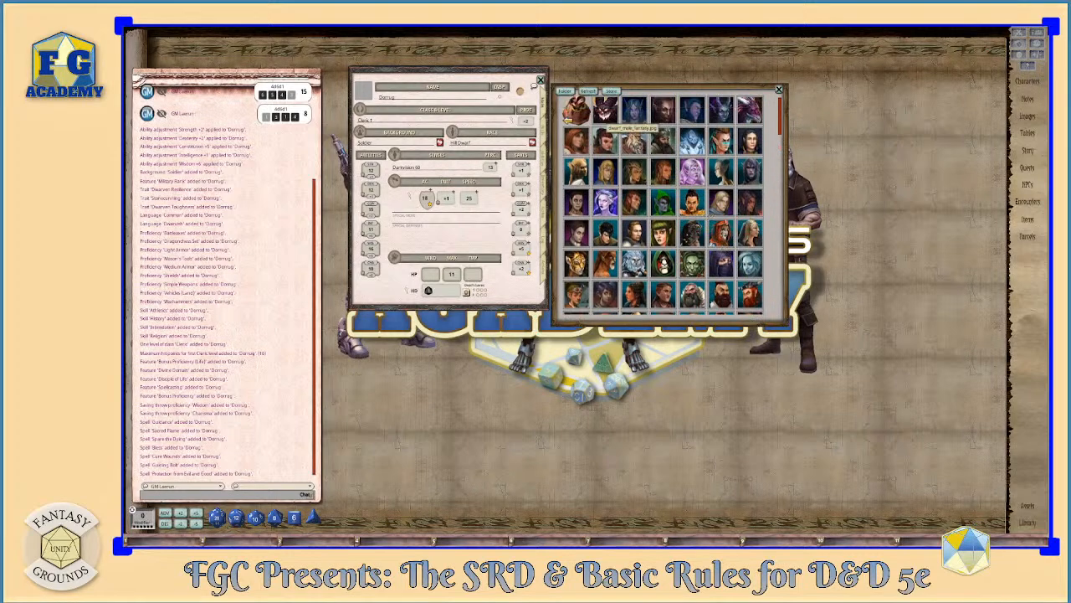
drag(635, 140, 683, 139)
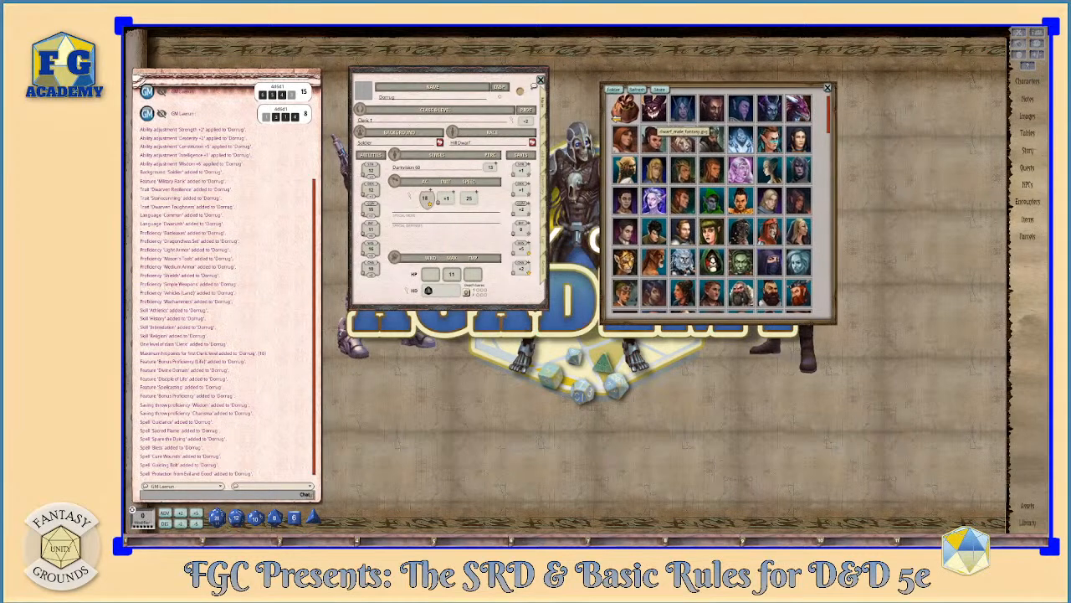
click(682, 139)
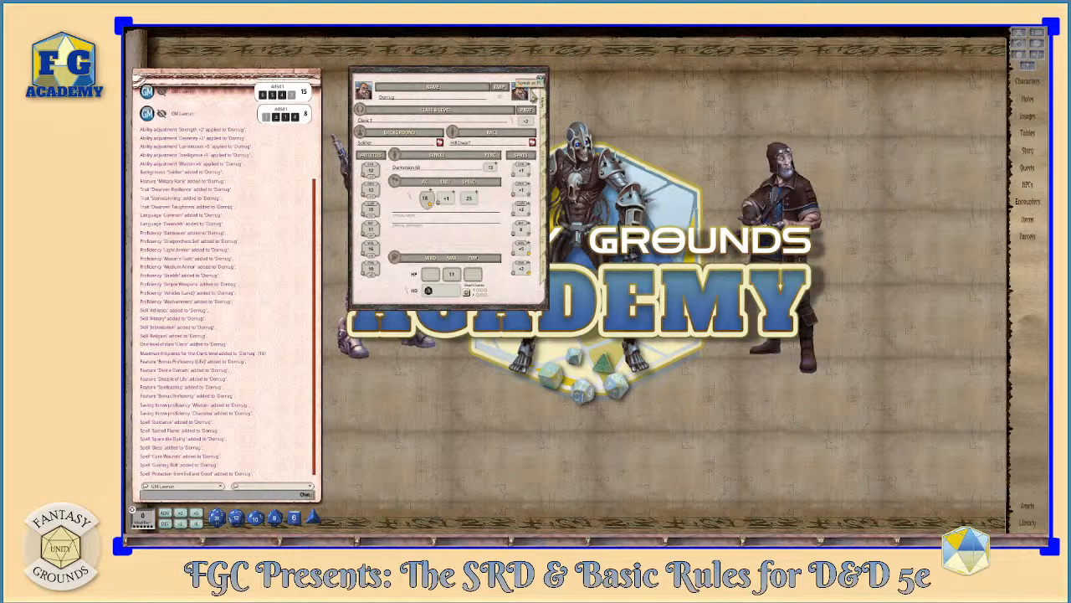
- Clear the chat log and move the character sheet away from the chat window
right_click(293, 151)
click(262, 161)
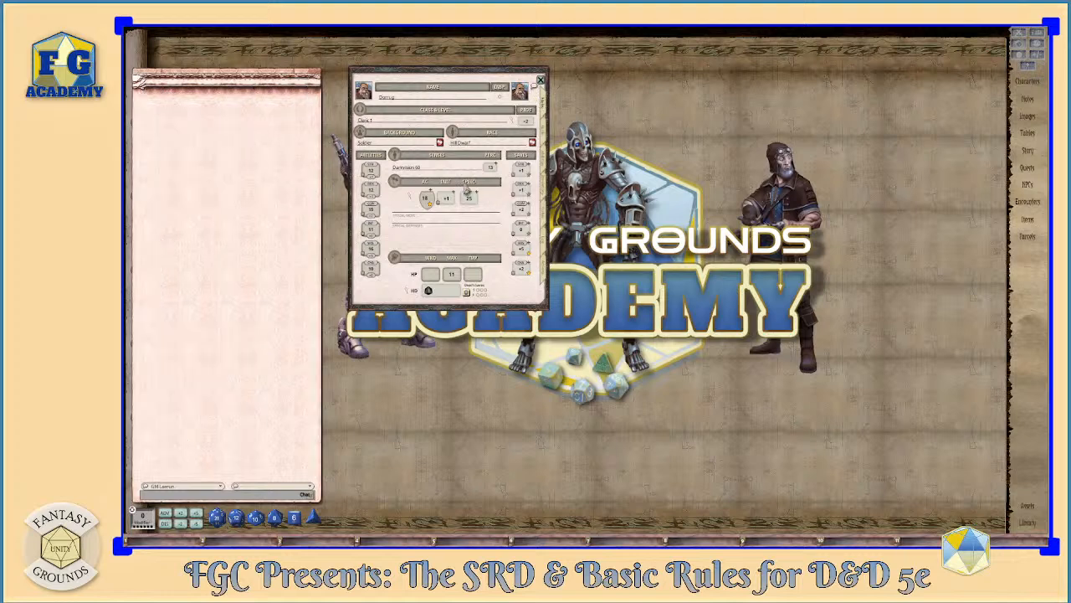
drag(477, 75, 638, 78)
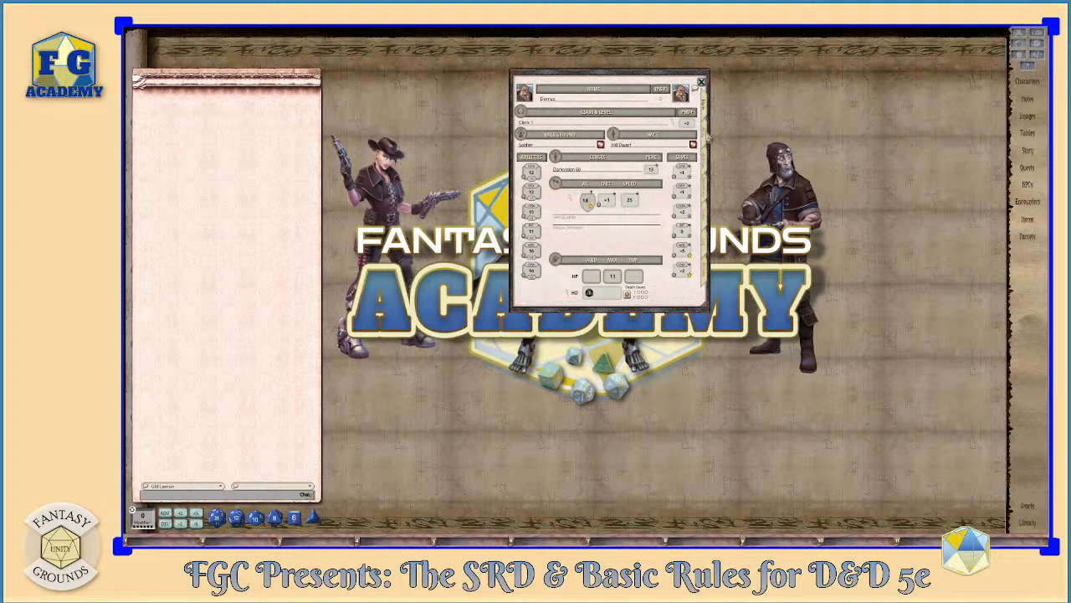
- Open the character sheet's skills page, enlarge the sheet, and add three blank skill entries
click(707, 140)
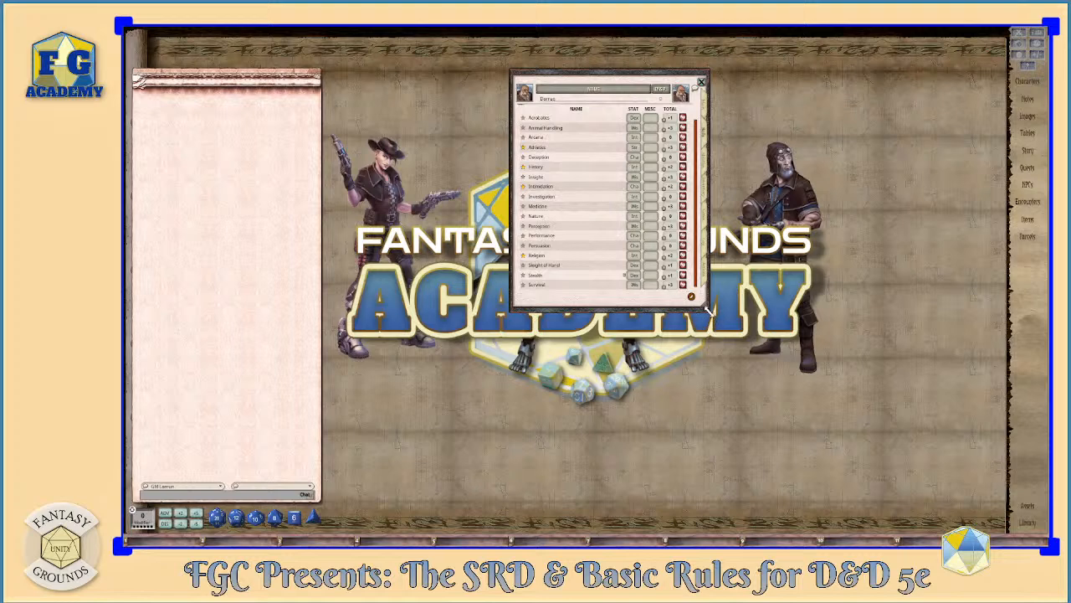
drag(707, 310, 728, 376)
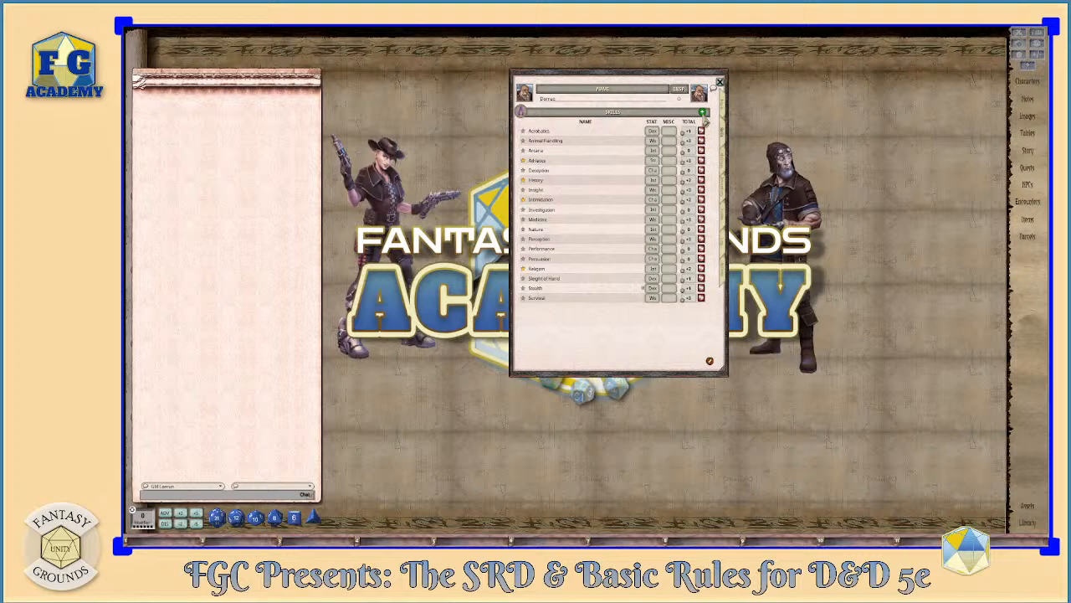
click(704, 113)
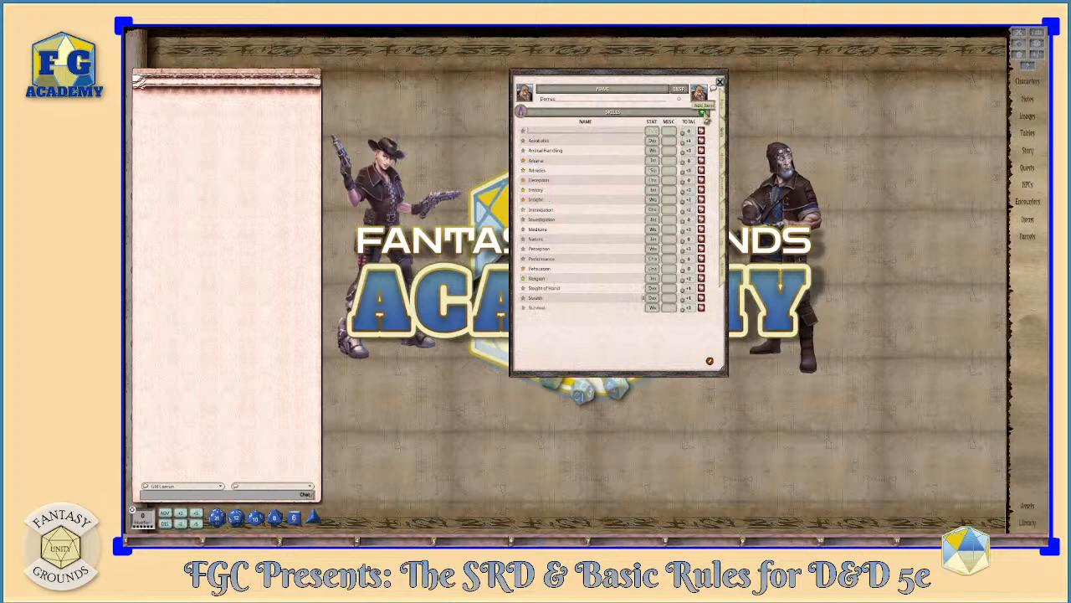
click(704, 112)
click(704, 112)
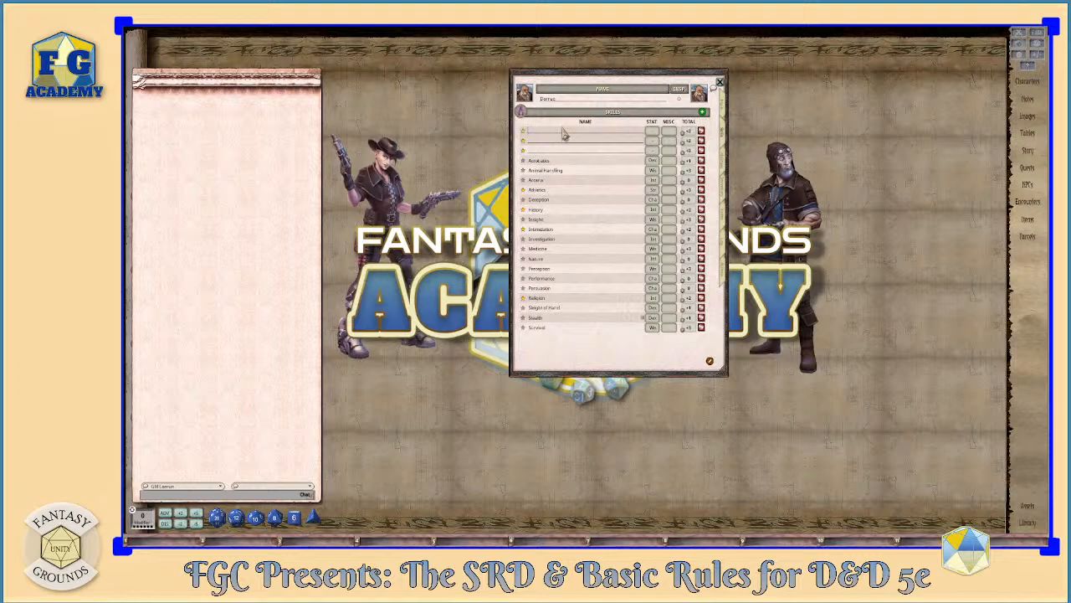
- Name the three new skills Dice Set, Dragonchess and Mason's Tools, and assign each an ability stat
text(Dice Set)
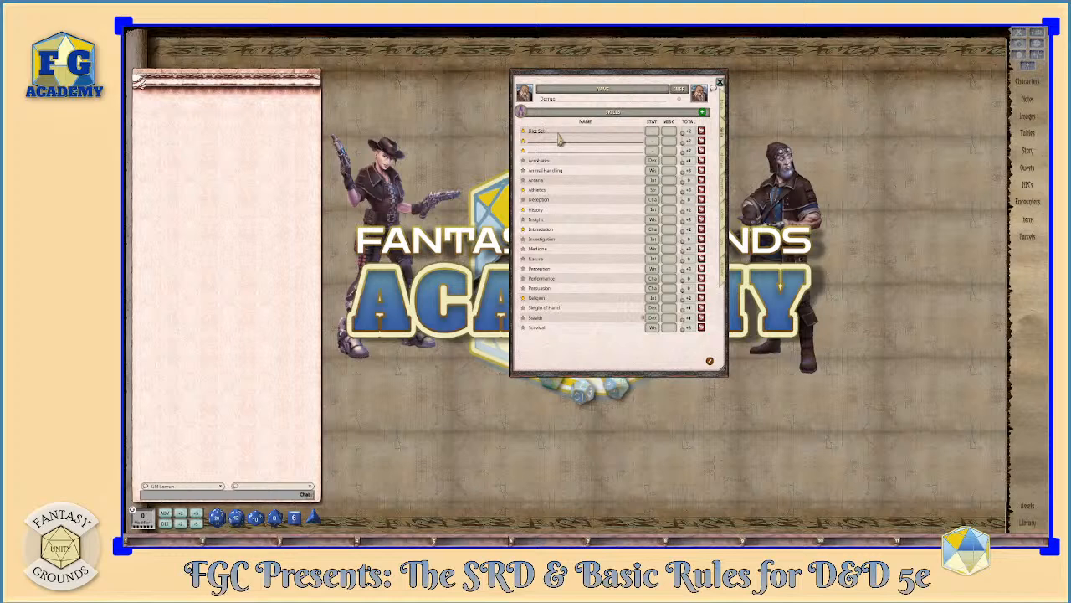
click(552, 144)
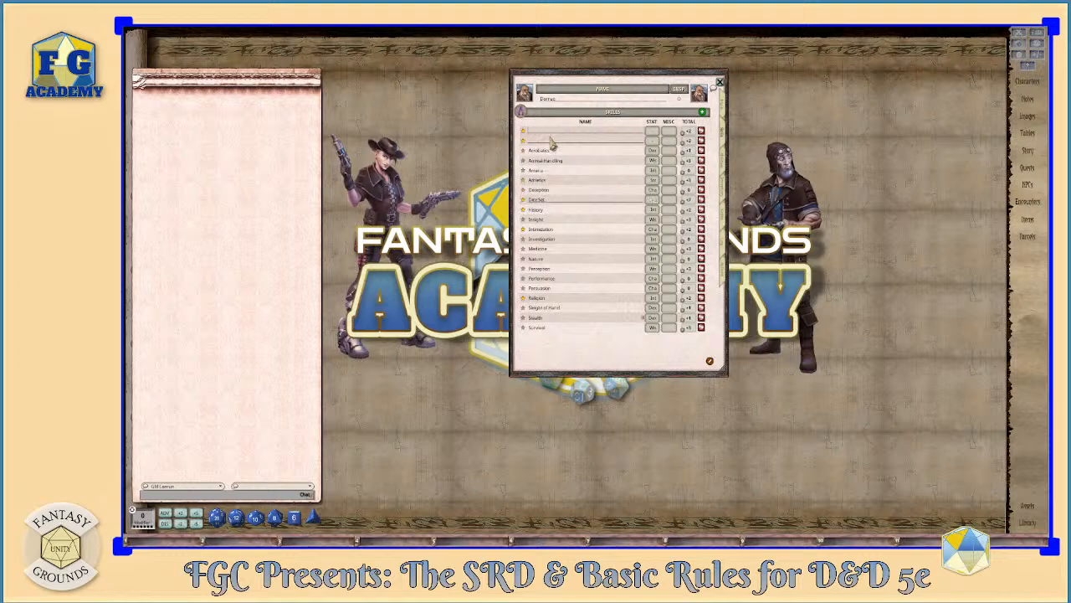
text(Di)
click(550, 146)
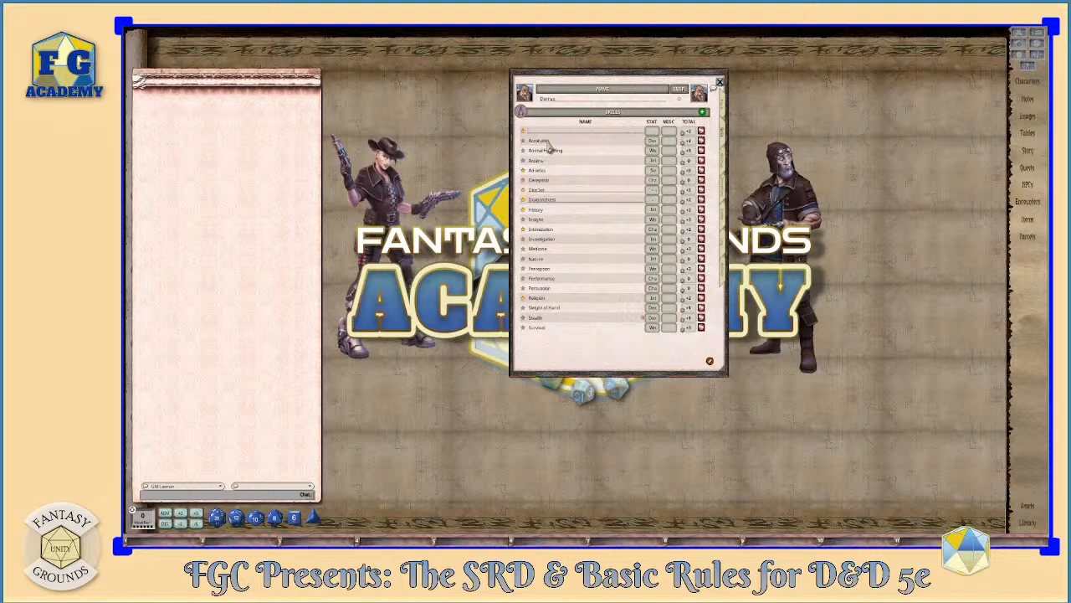
text(In)
text(s Tools)
click(600, 141)
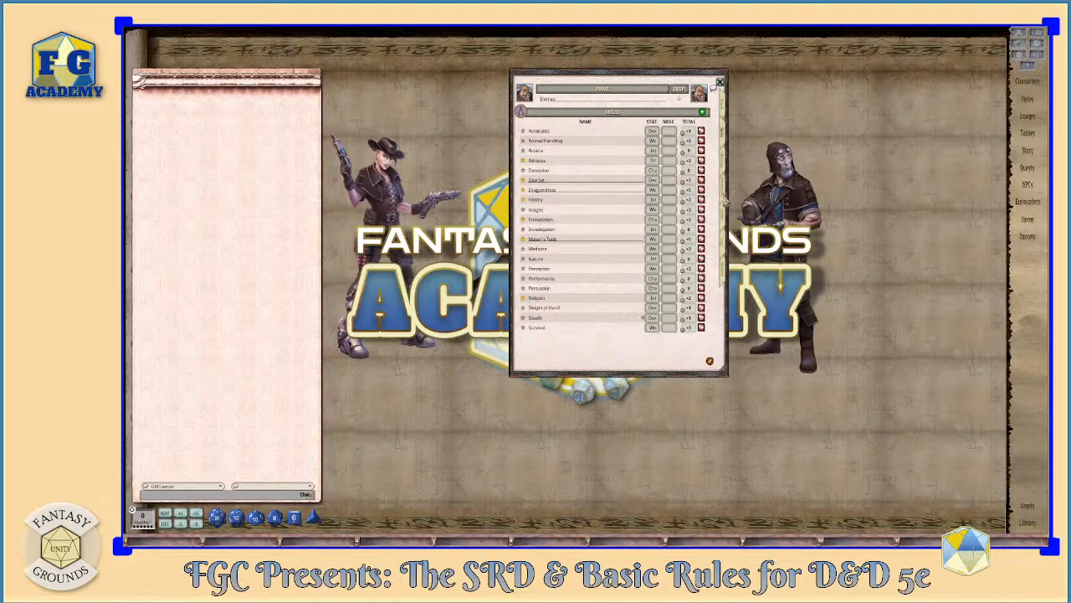
- Open the character's abilities page and read the descriptions of both Bonus Proficiency features and the Dwarven Resilience trait
click(727, 162)
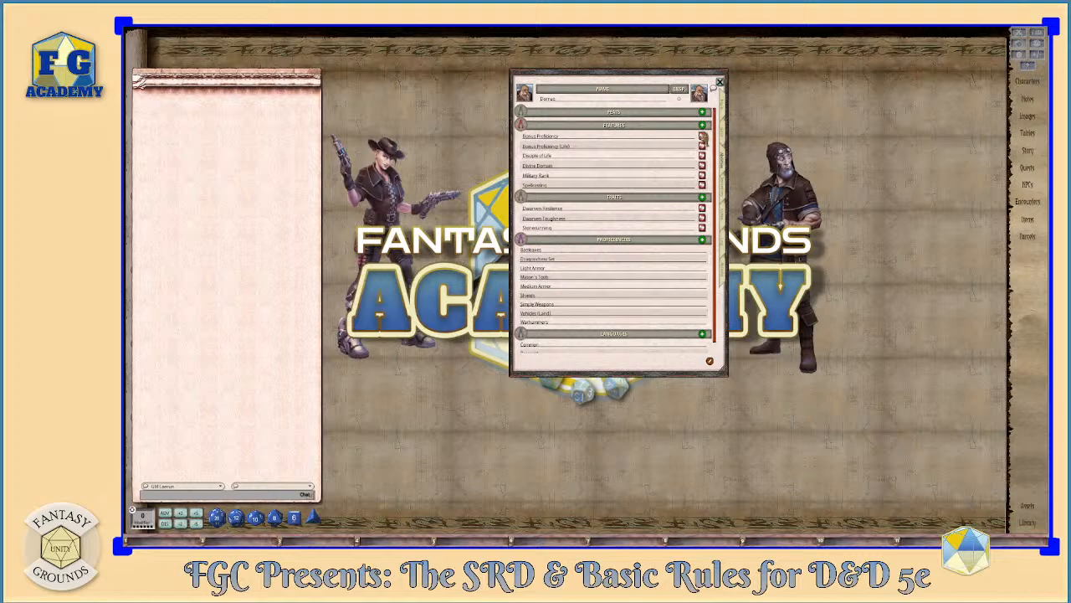
click(702, 136)
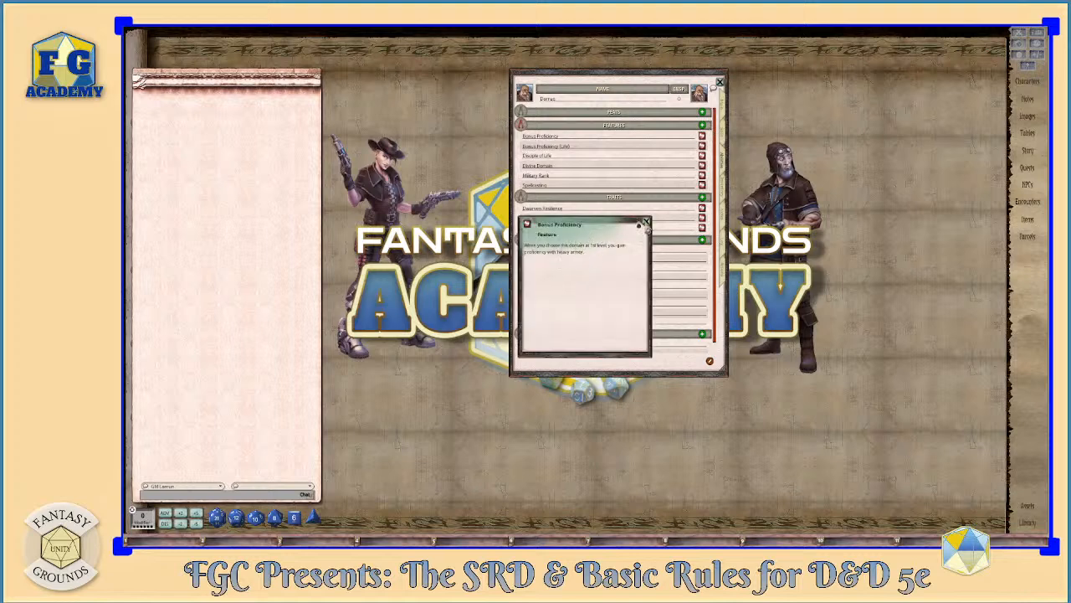
click(646, 222)
click(702, 146)
click(646, 223)
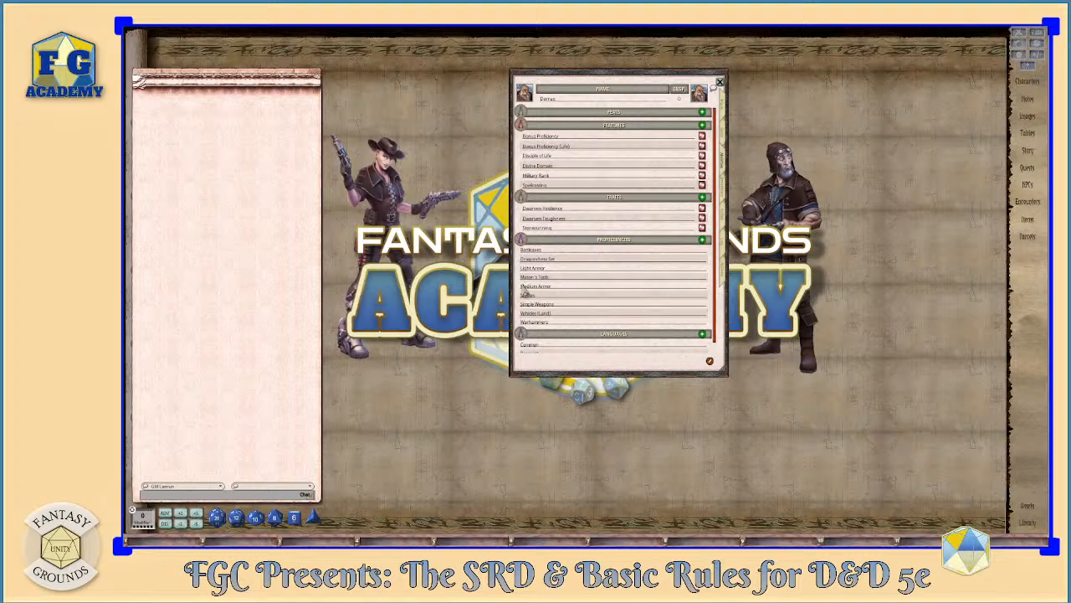
scroll(675, 214, down, 1)
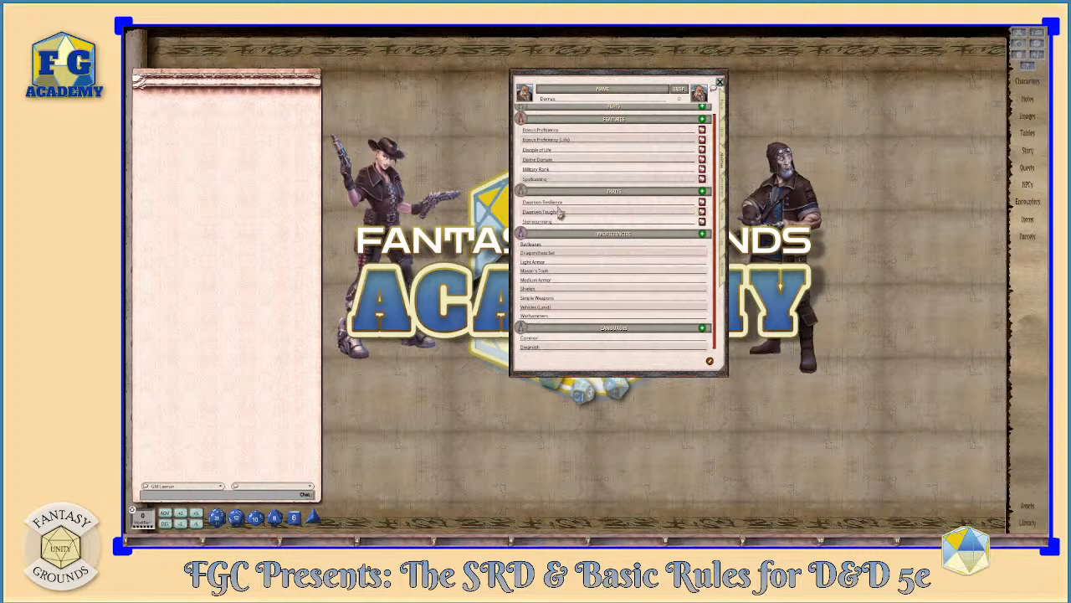
click(702, 202)
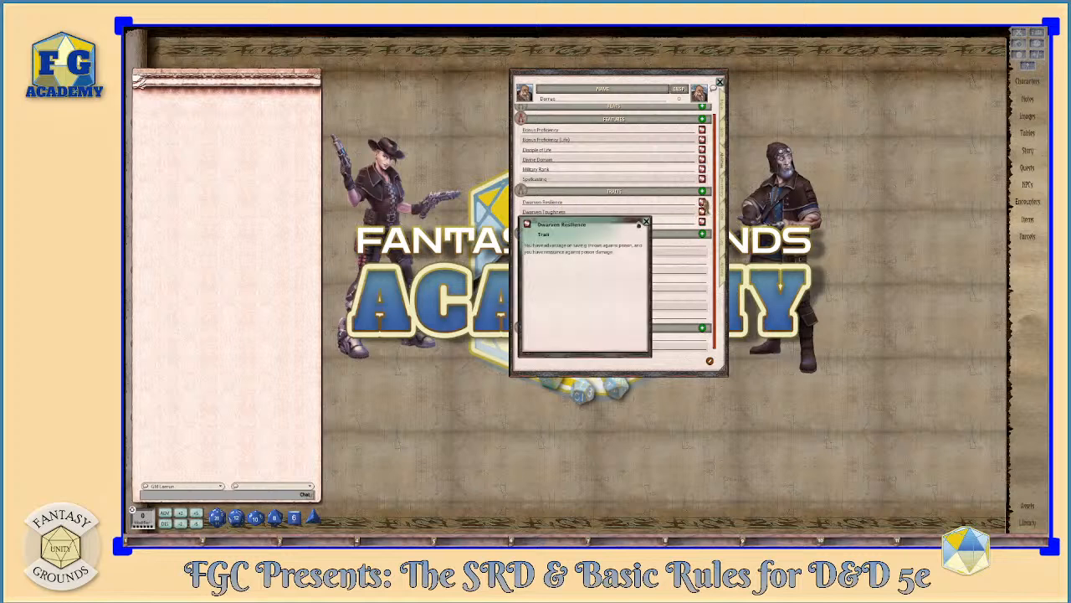
click(646, 223)
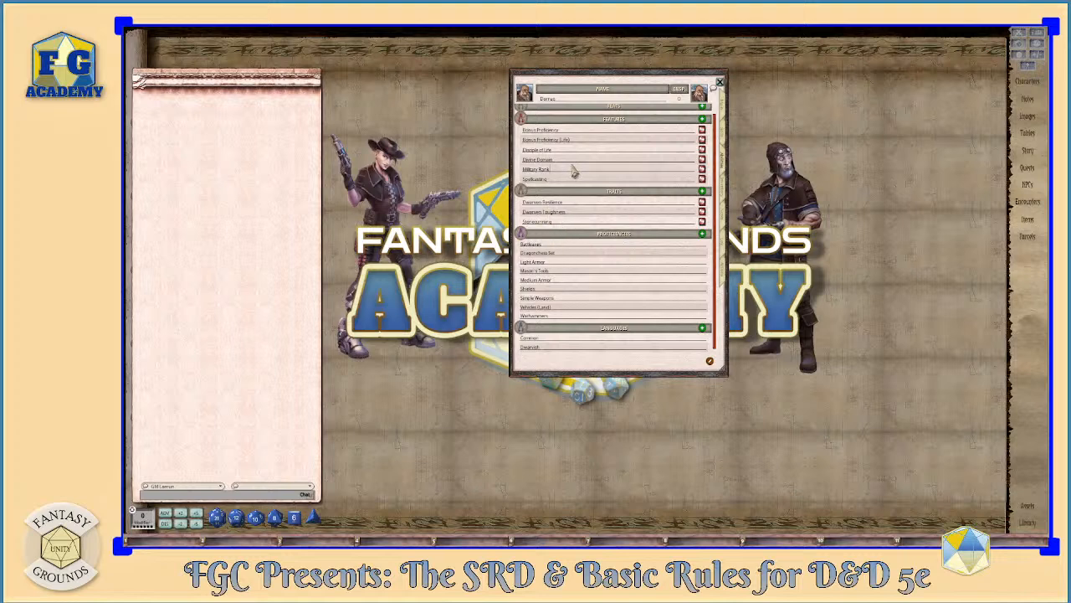
- Recheck the Bonus Proficiency (Life) feature, and place the Disciple of Life description window clear of the character sheet
click(701, 140)
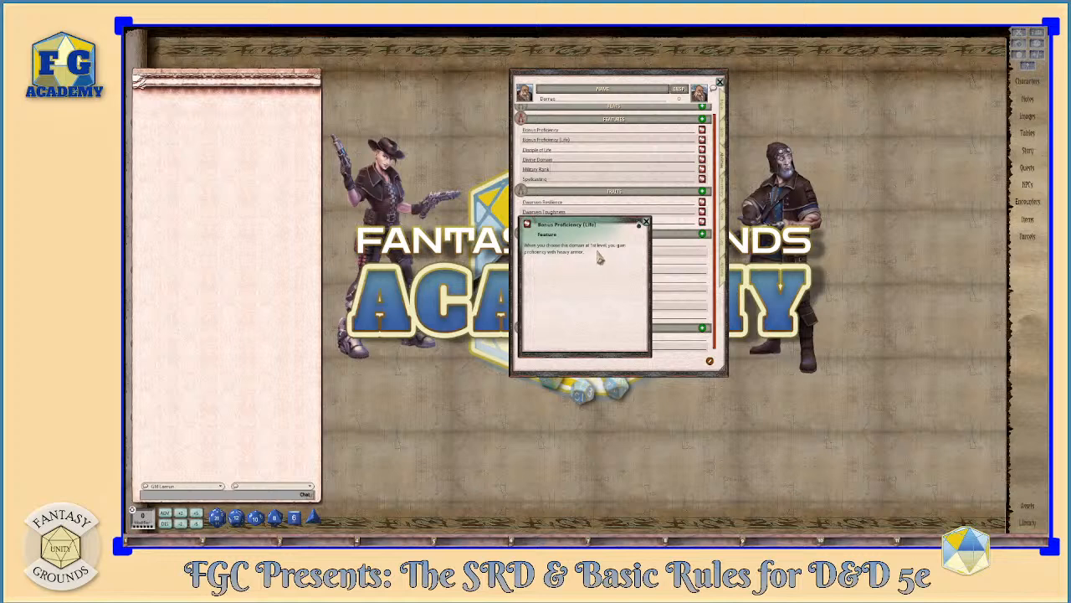
click(645, 223)
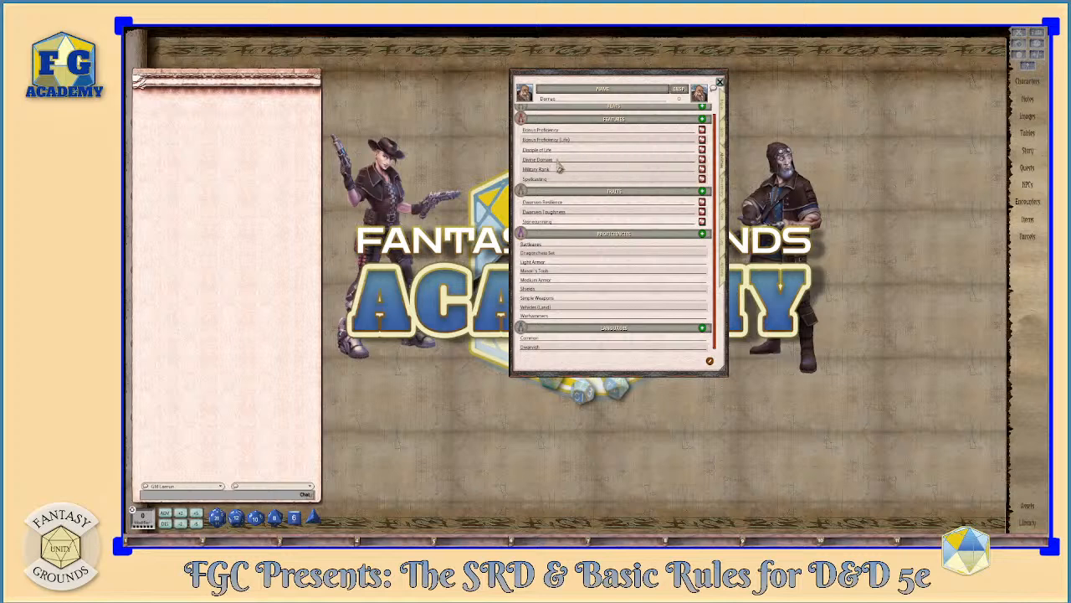
click(703, 151)
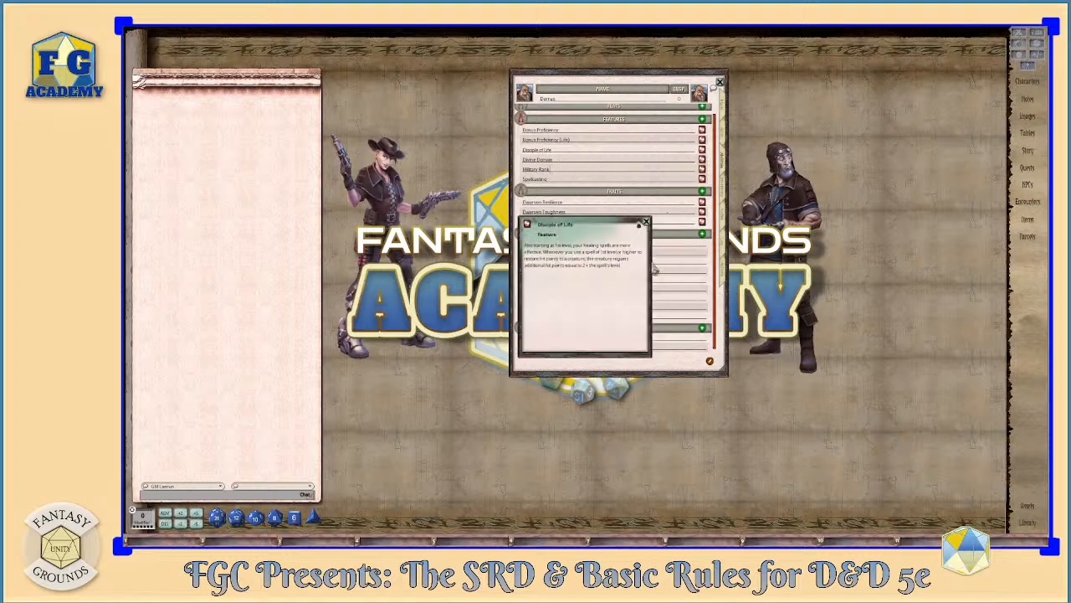
drag(617, 282, 959, 107)
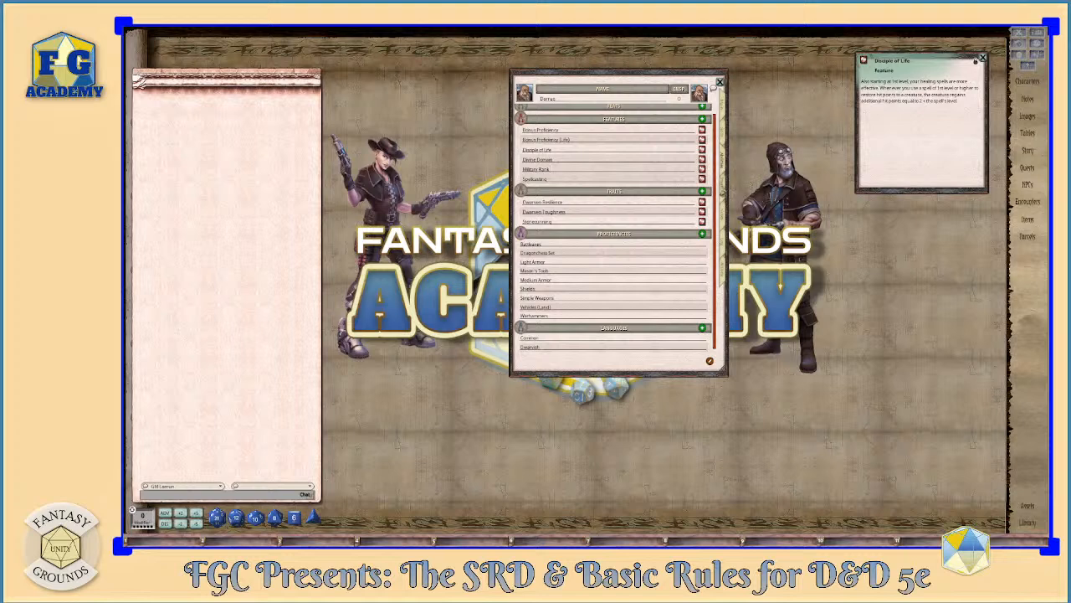
- In the inventory, rename Backpack (Empty) to Backpack and set the location of the Alms Box and Candle to Backpack
click(721, 189)
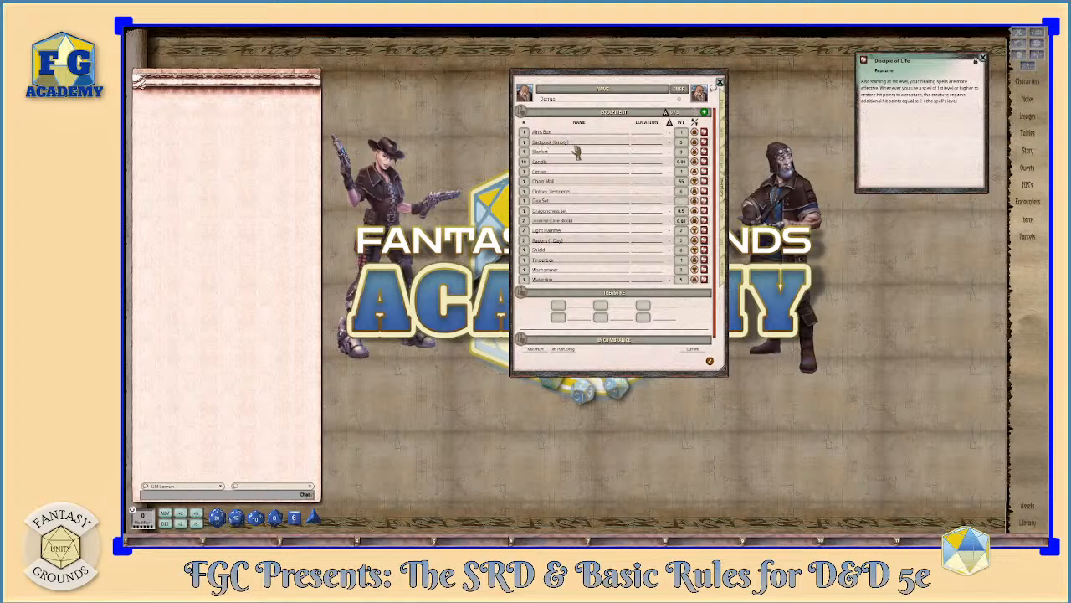
click(584, 144)
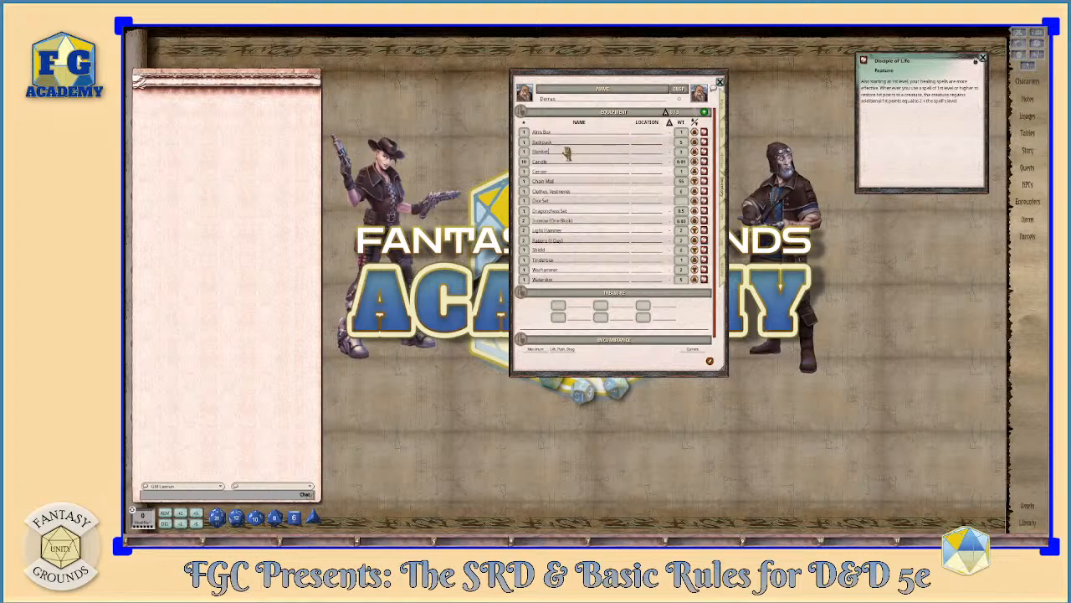
click(648, 133)
text(Backpack)
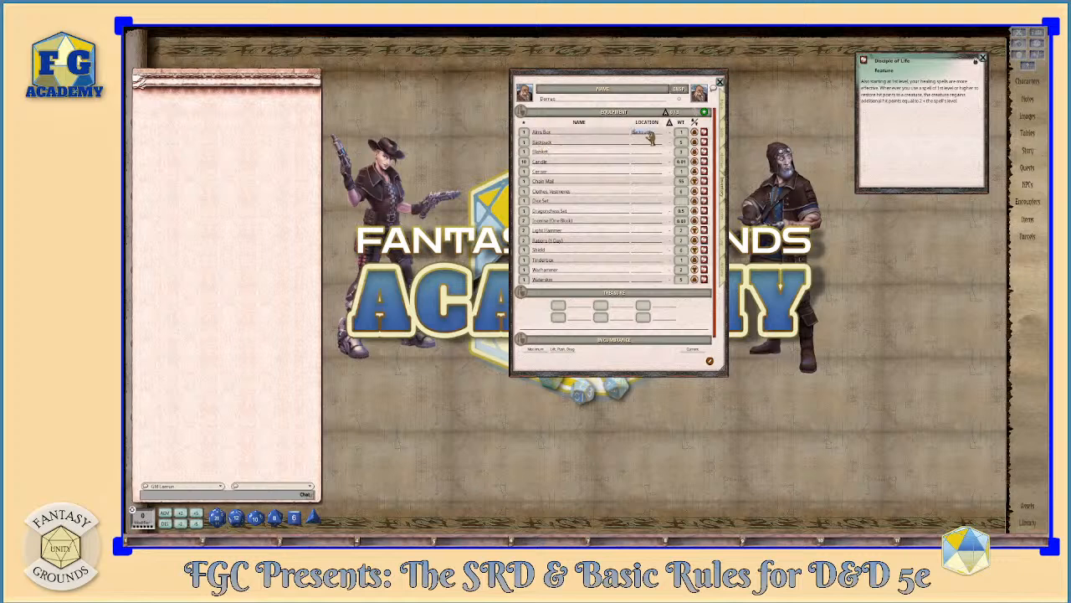
key(Return)
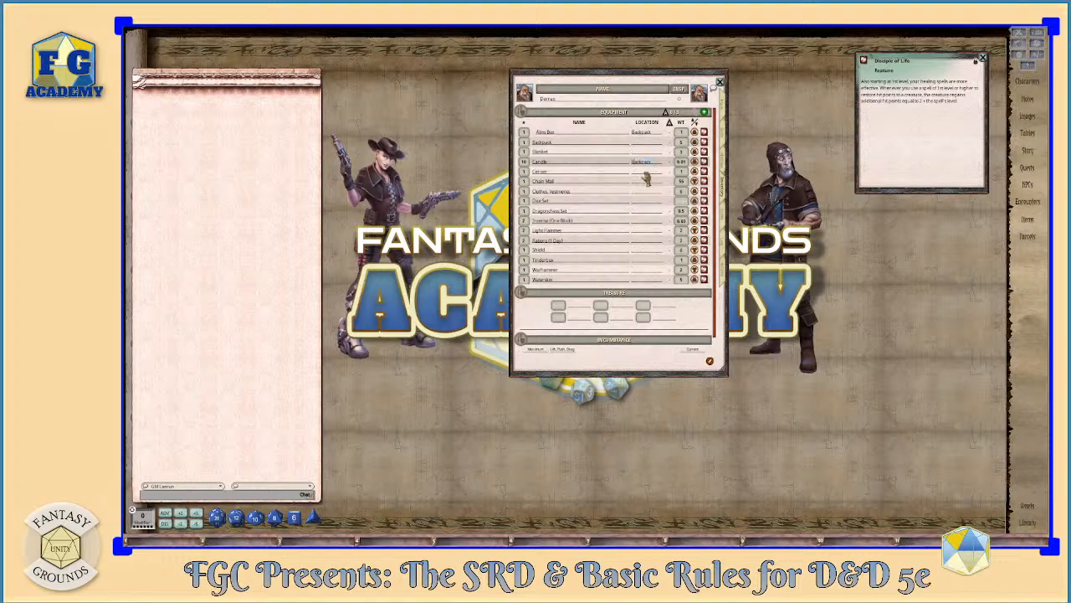
- Set the location of the Censer and the vestments clothes to Backpack, and move the character sheet to free space beside it
click(646, 173)
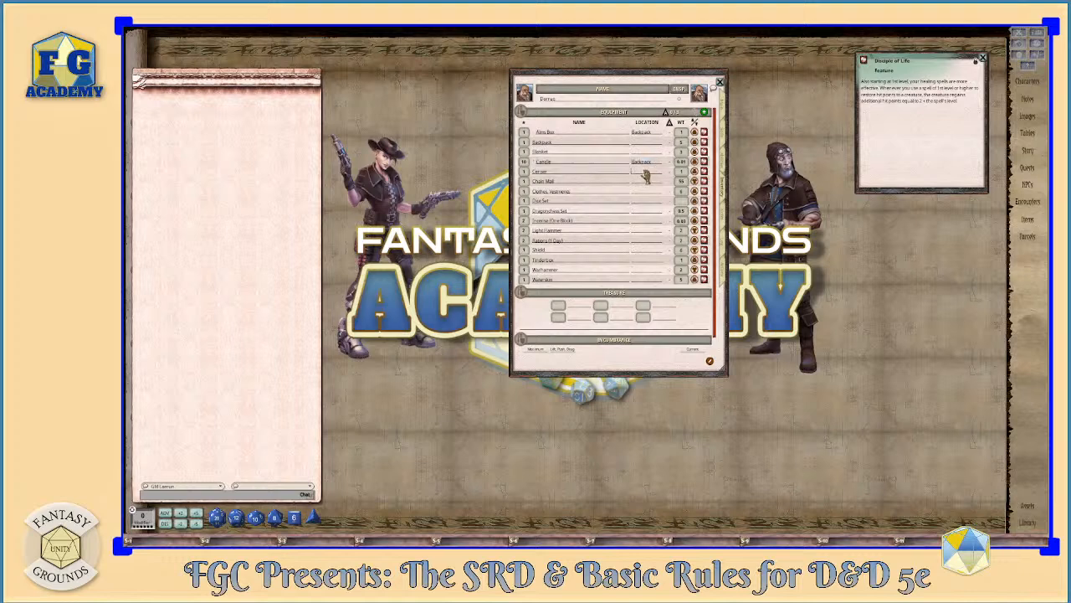
text(b)
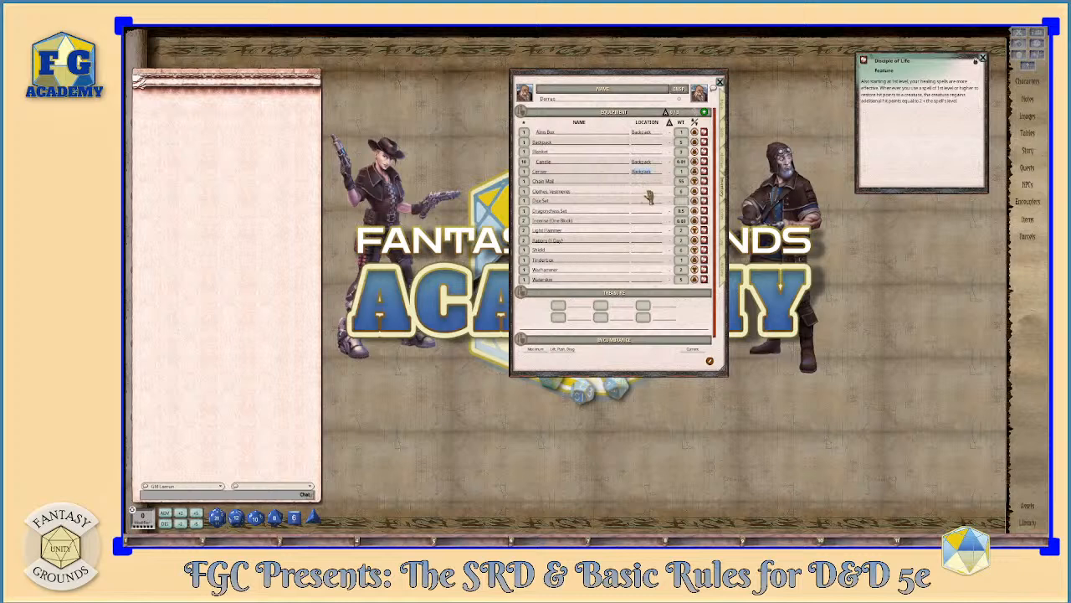
click(648, 194)
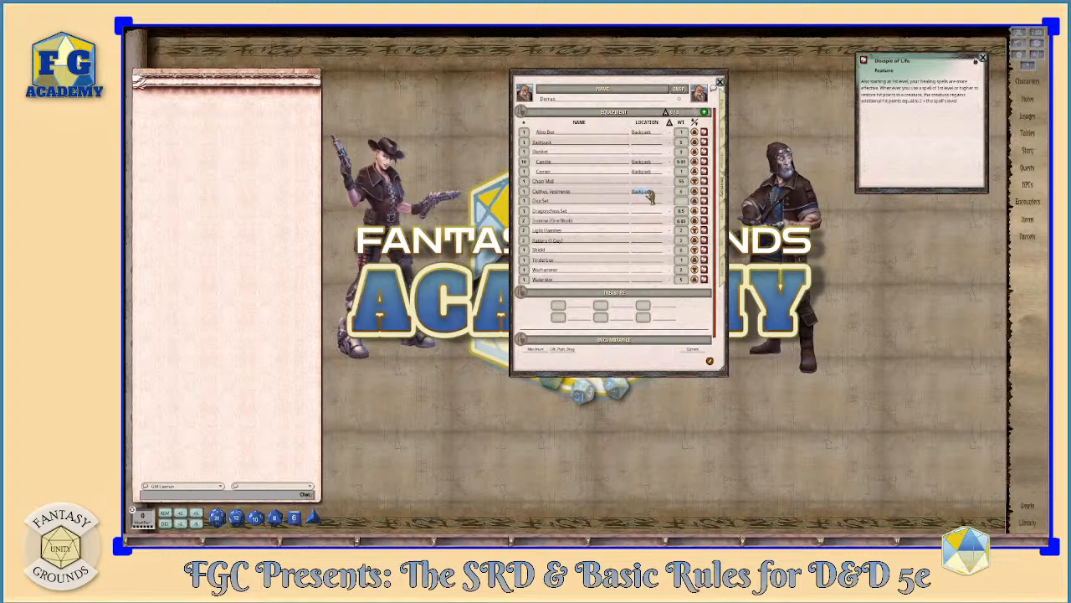
click(646, 201)
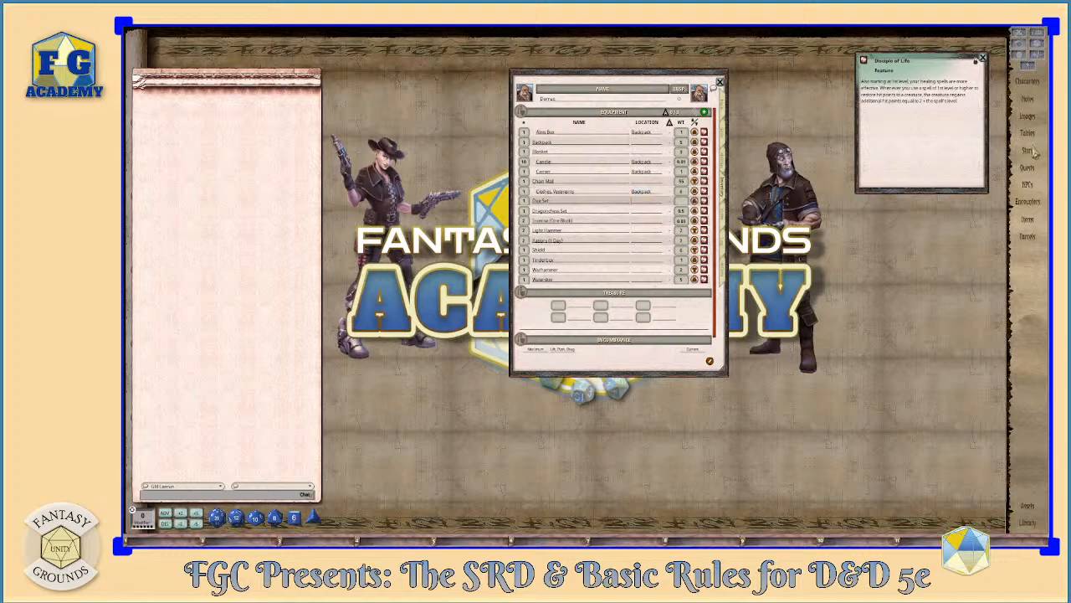
drag(707, 79, 630, 57)
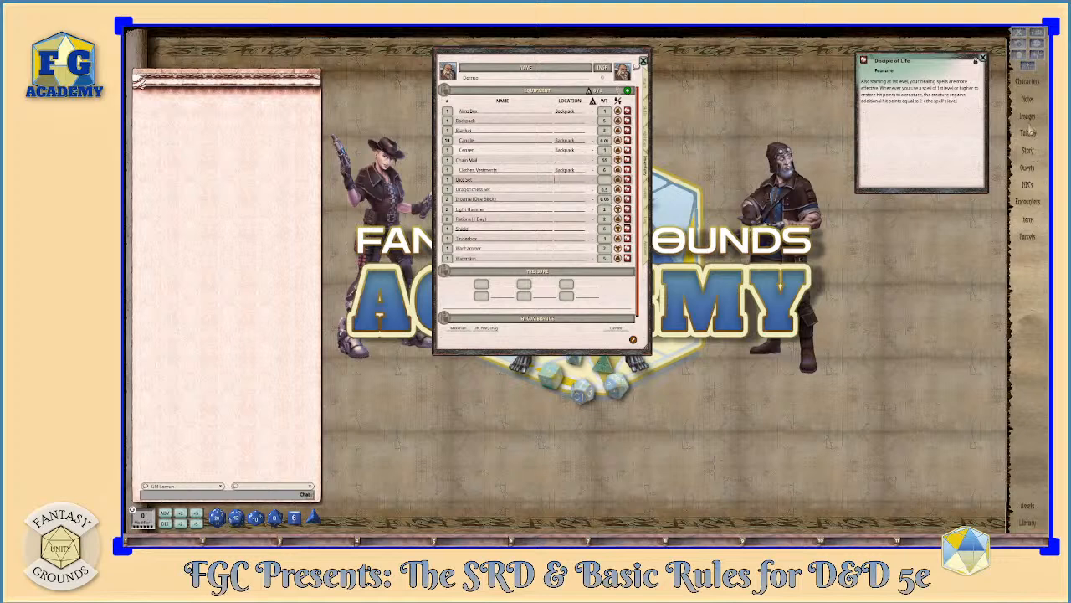
- Open the item list beside the character sheet, search for "pouch" and "case", and add Pouch and Case, Crossbow Bolt to the inventory
click(1026, 221)
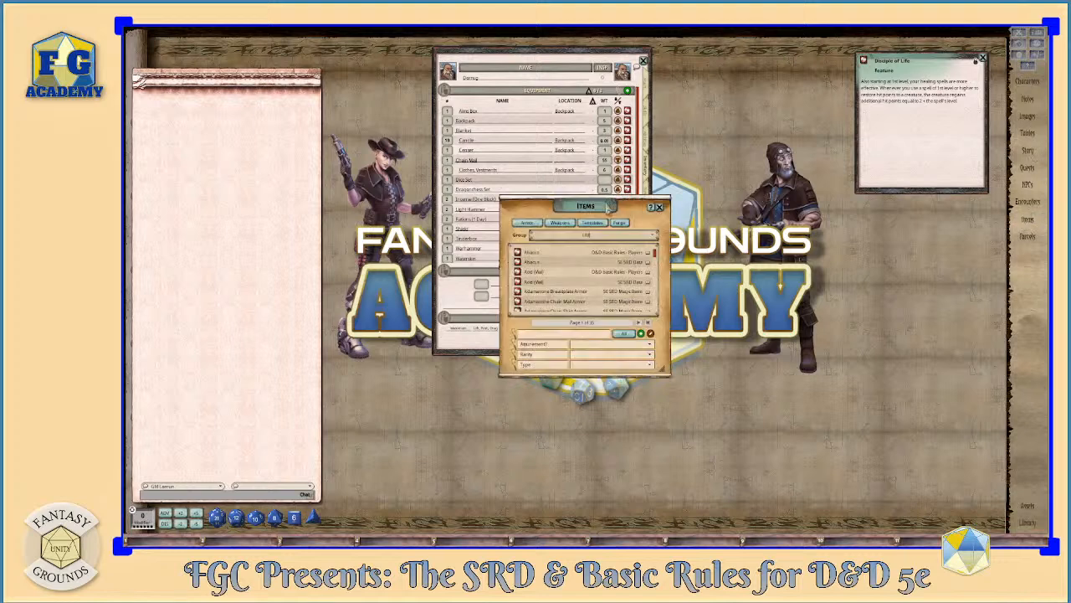
drag(611, 212, 779, 181)
drag(773, 278, 781, 275)
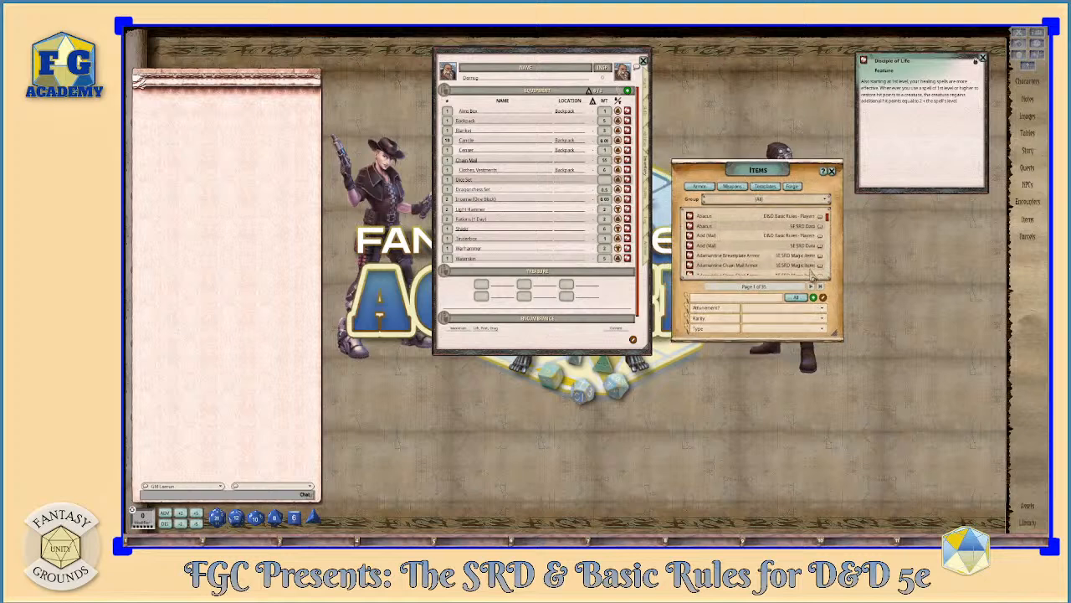
click(720, 300)
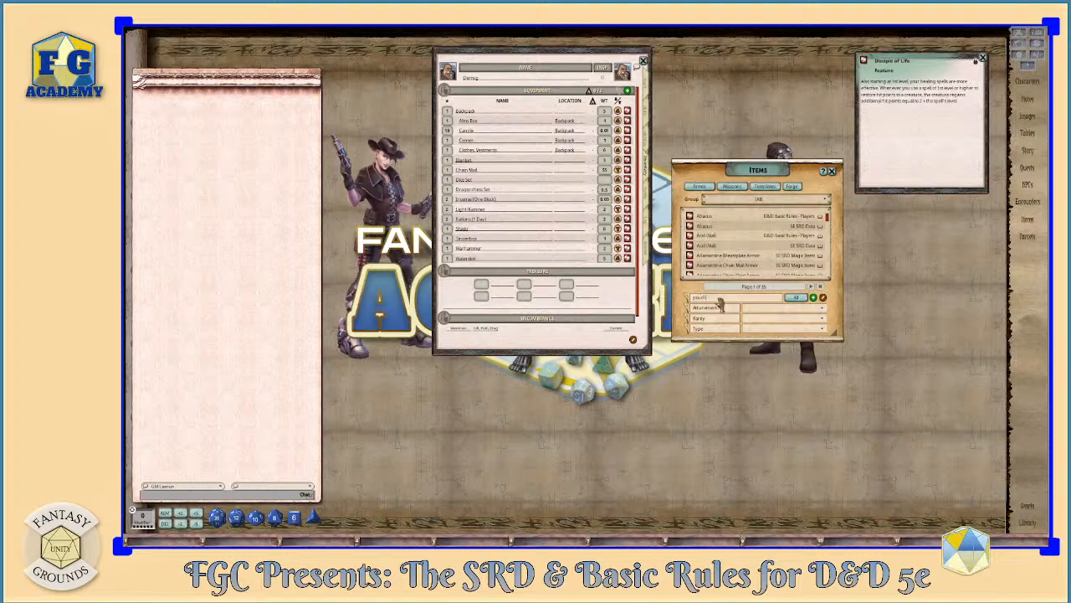
text(pouch)
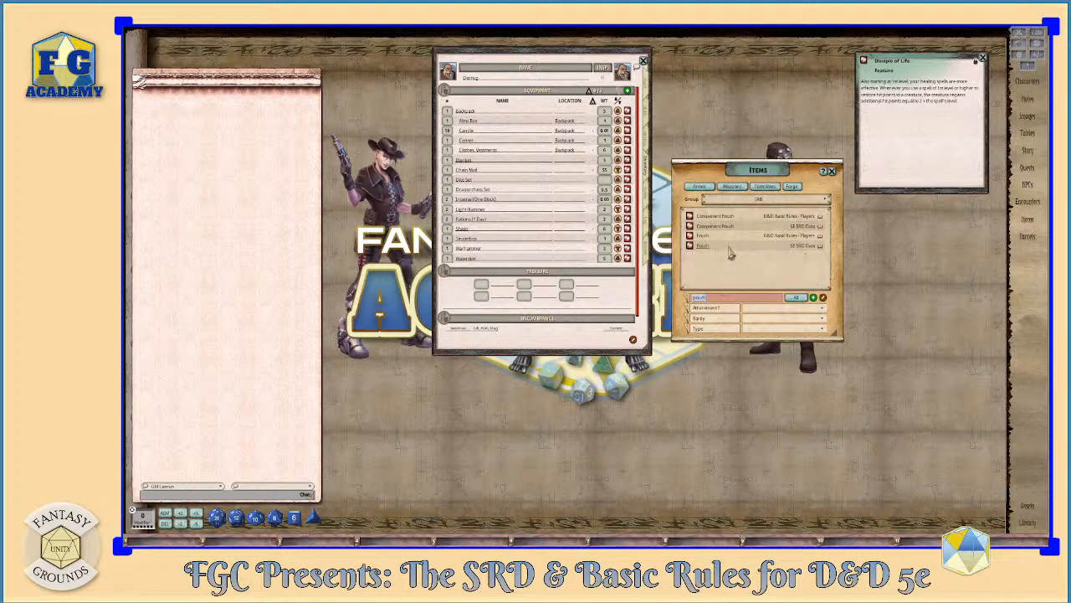
drag(692, 251, 536, 204)
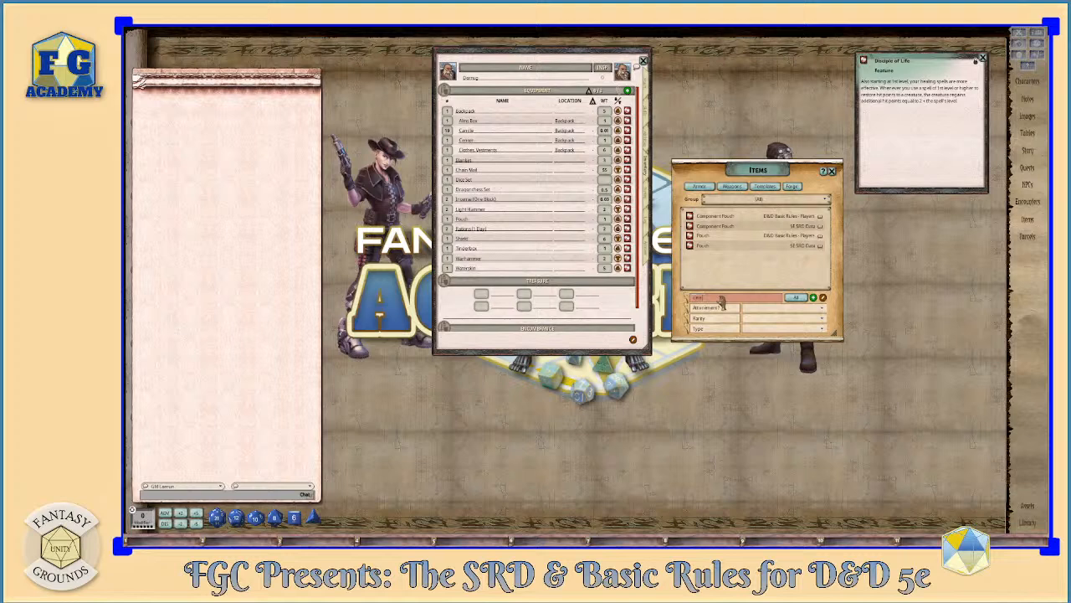
text(case)
drag(690, 217, 549, 220)
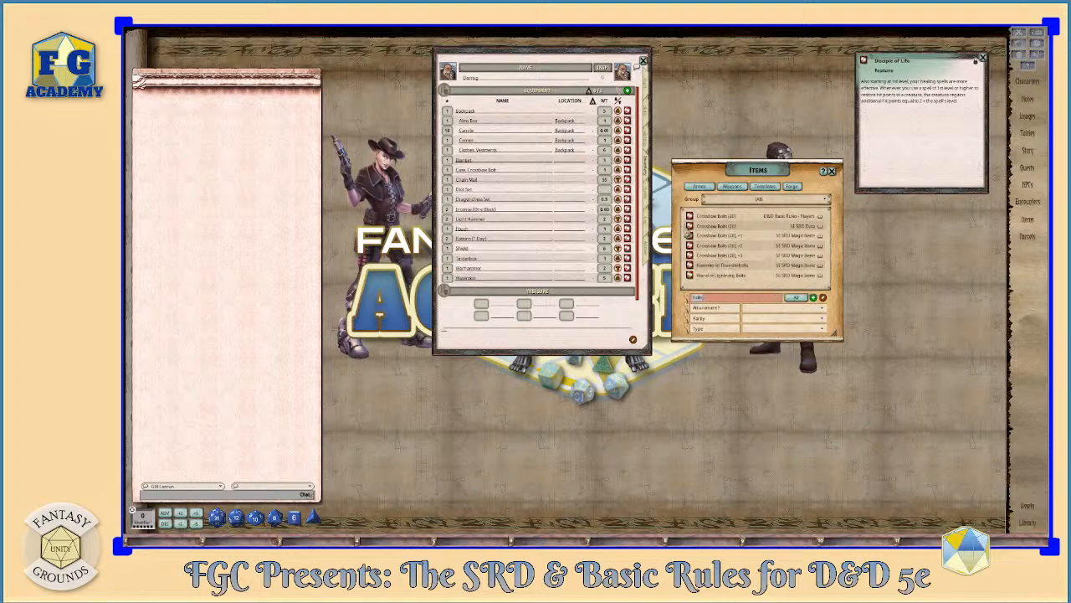
- Check the character's weapons, search the items for "light", add Crossbow, Light to the inventory, and set the Dice Set's weight to 0.1
click(646, 255)
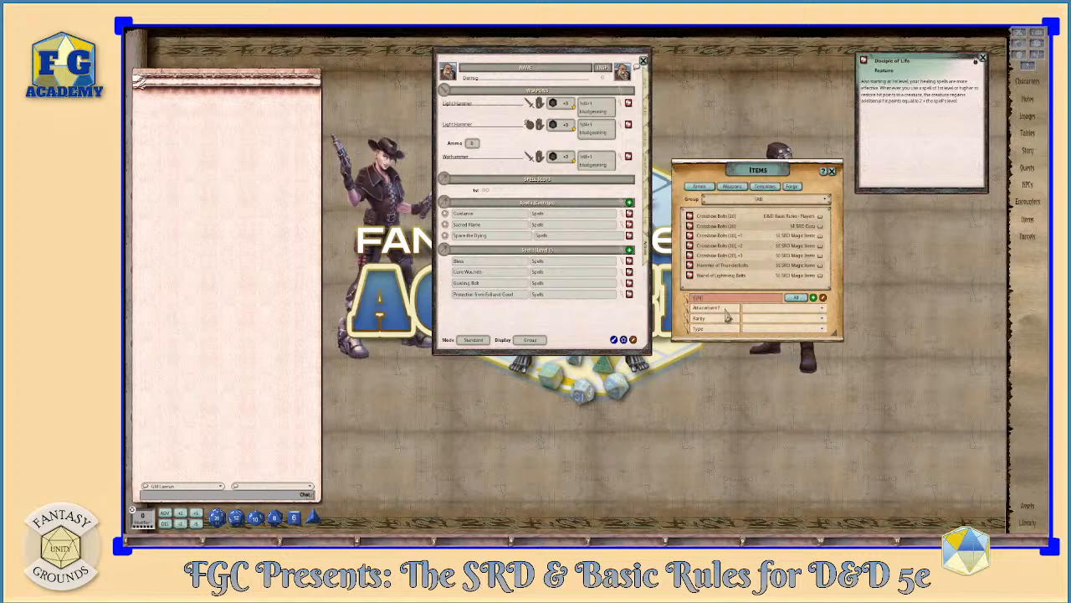
key(Return)
scroll(739, 284, down, 1)
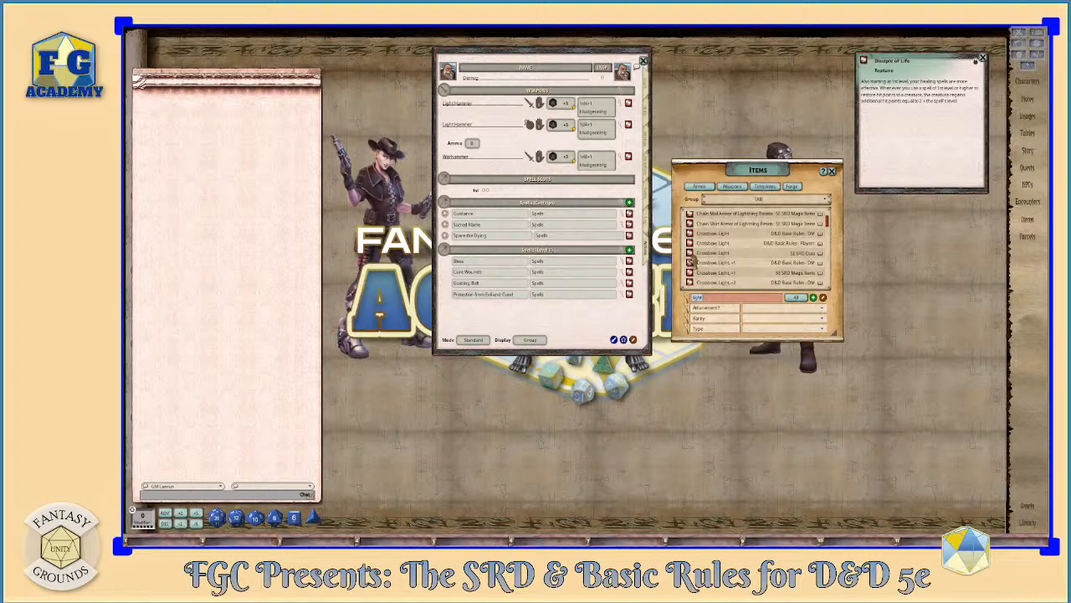
click(648, 172)
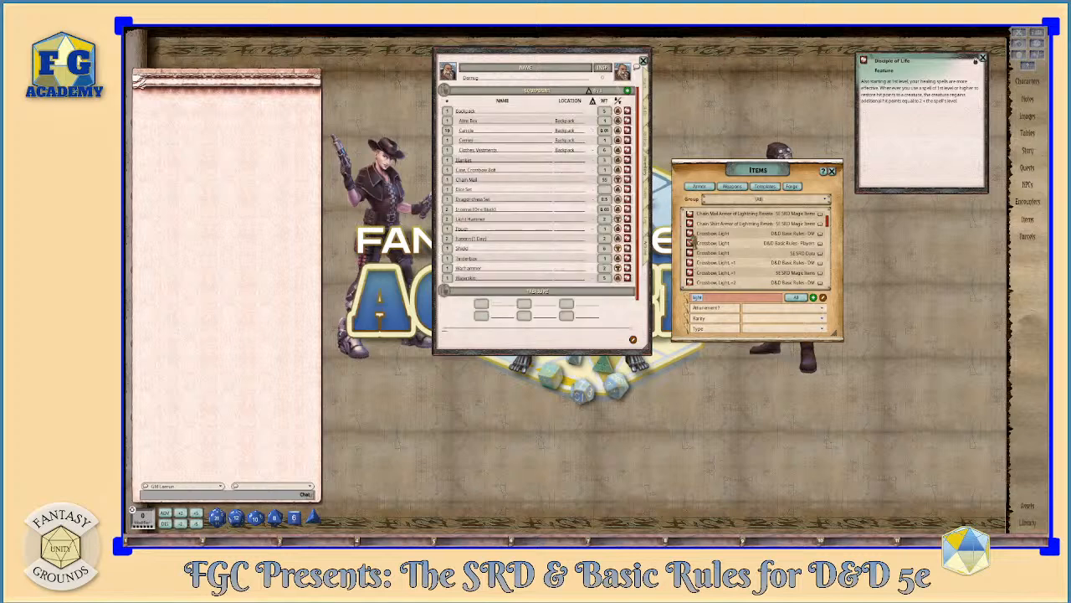
drag(601, 211, 544, 204)
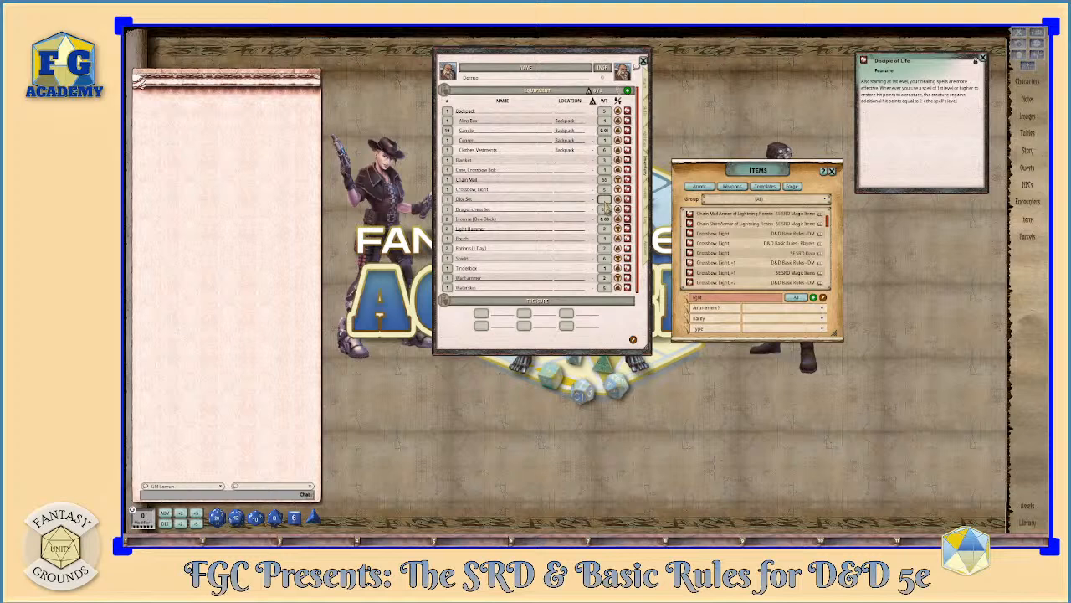
click(573, 209)
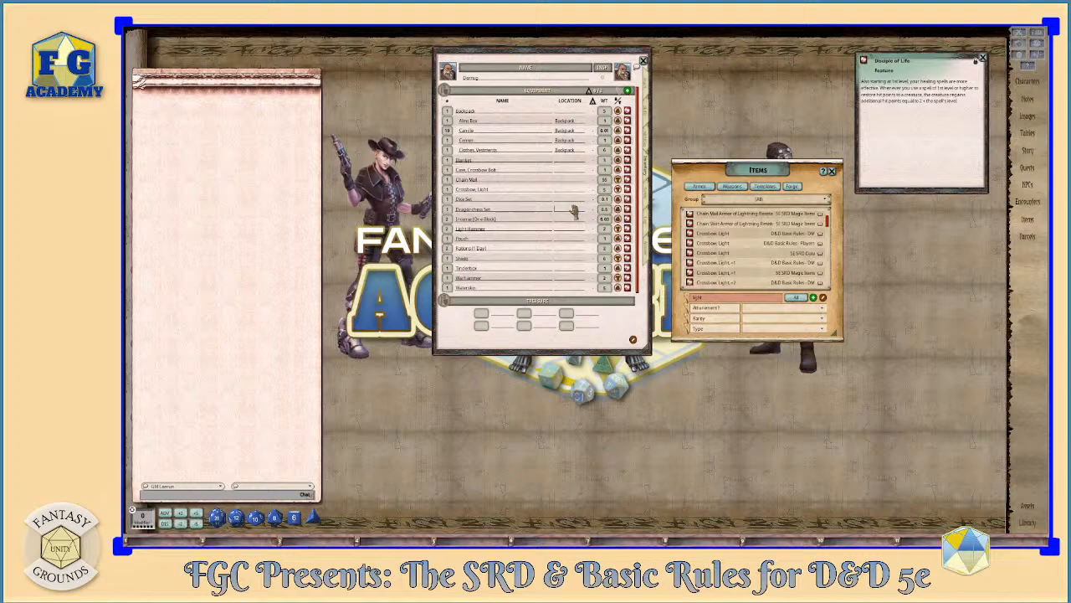
- Search the items for "bolts" and add Crossbow Bolts (20) to the inventory
scroll(733, 233, down, 5)
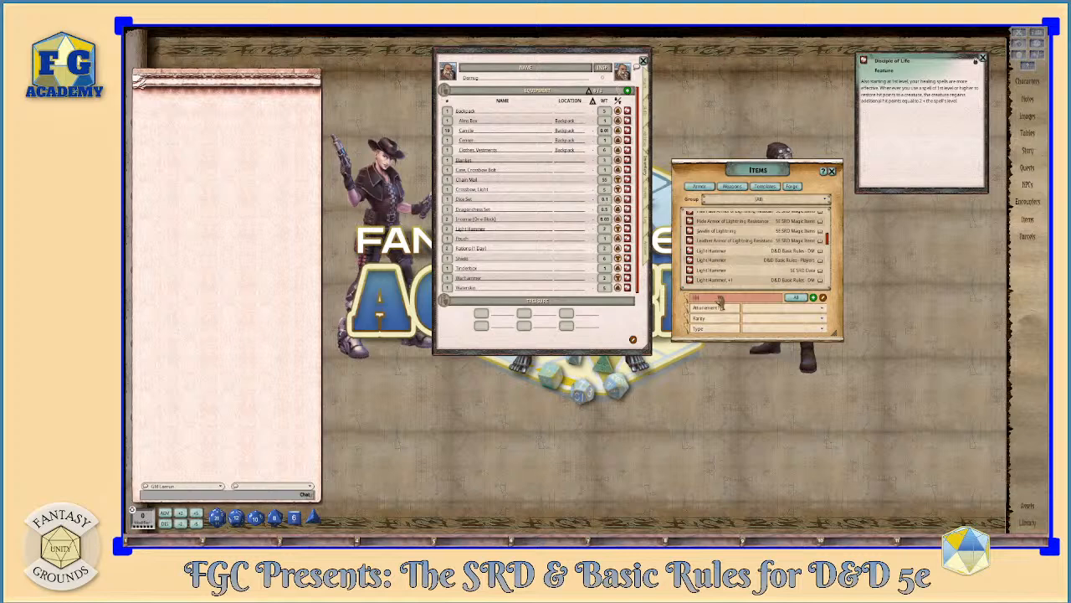
click(719, 299)
text(bolts)
key(Return)
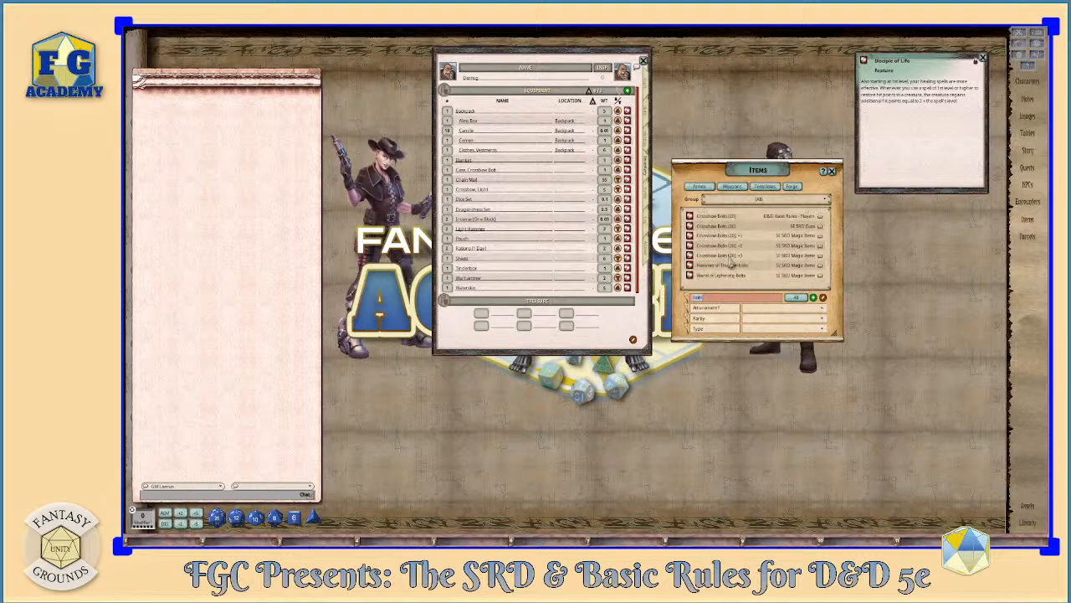
drag(688, 226, 541, 220)
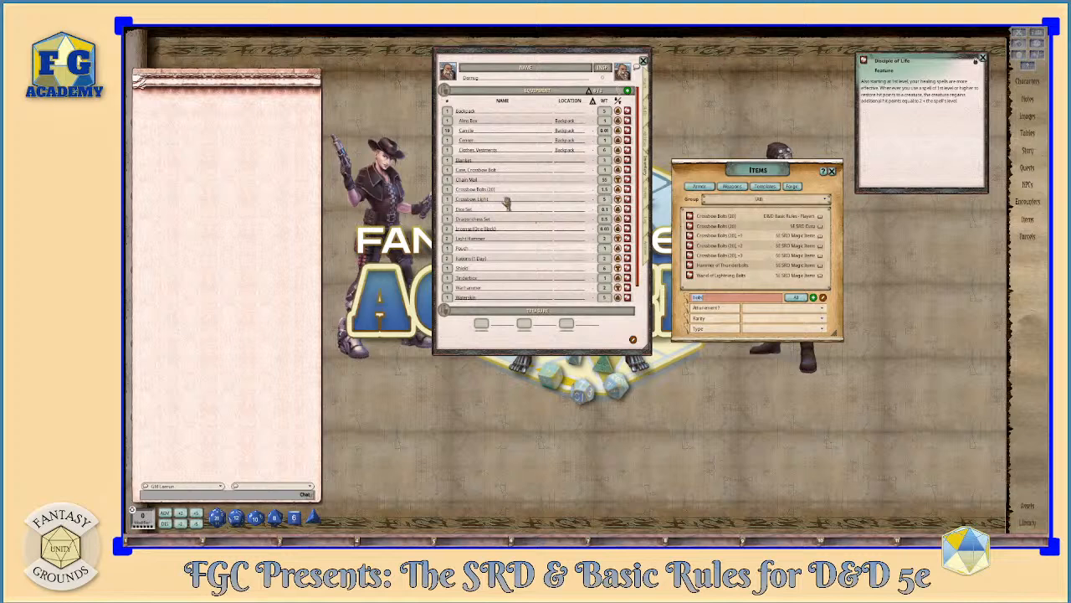
- Search the items for "healing", add a Potion of Healing to the inventory, and close the item list
scroll(548, 230, down, 2)
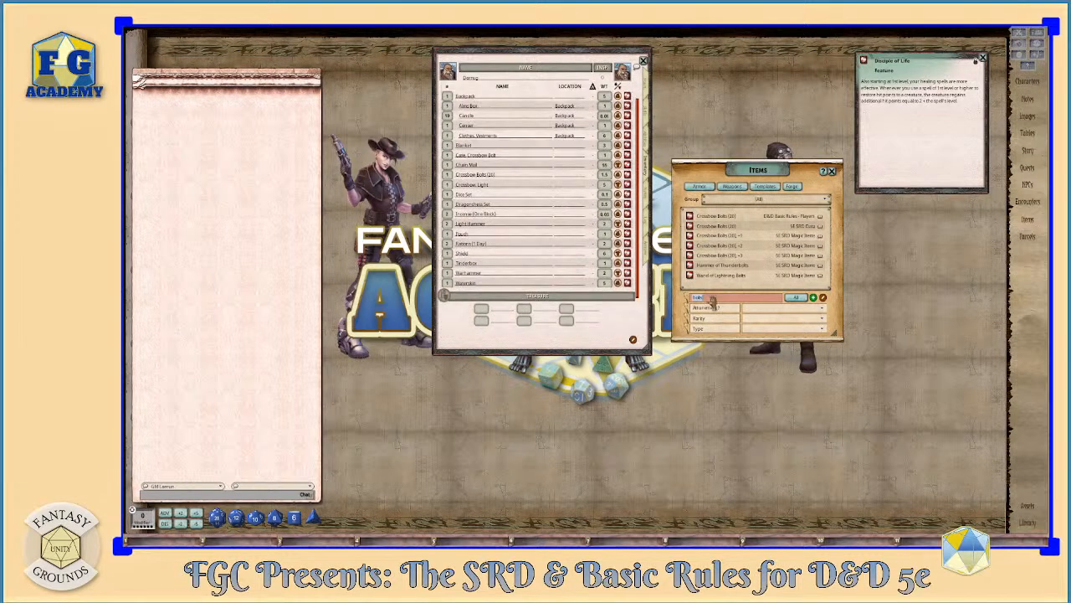
click(711, 299)
text(healing)
key(Return)
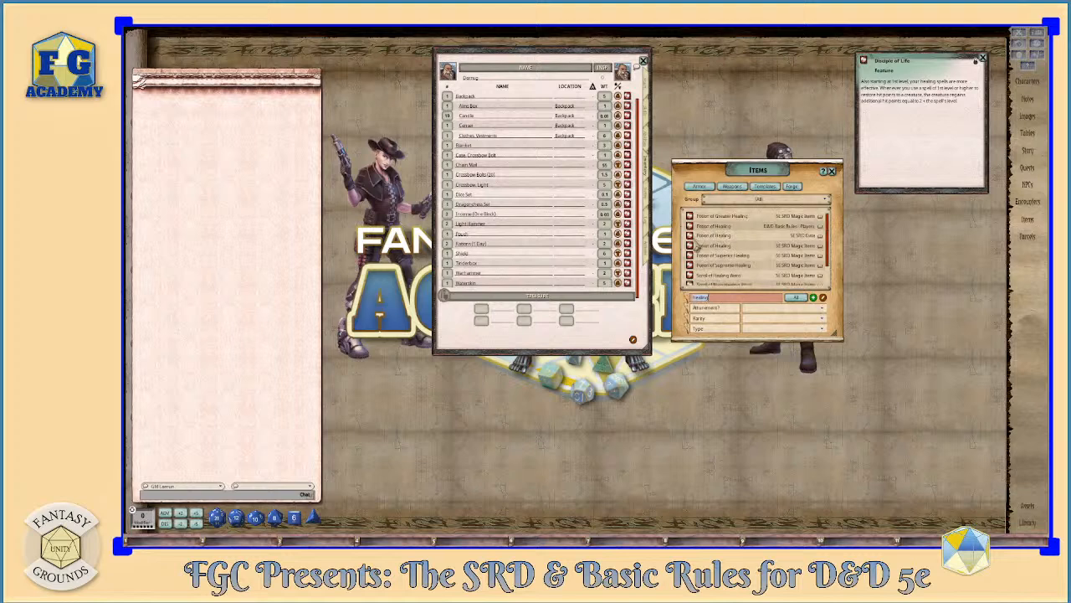
drag(689, 242, 562, 216)
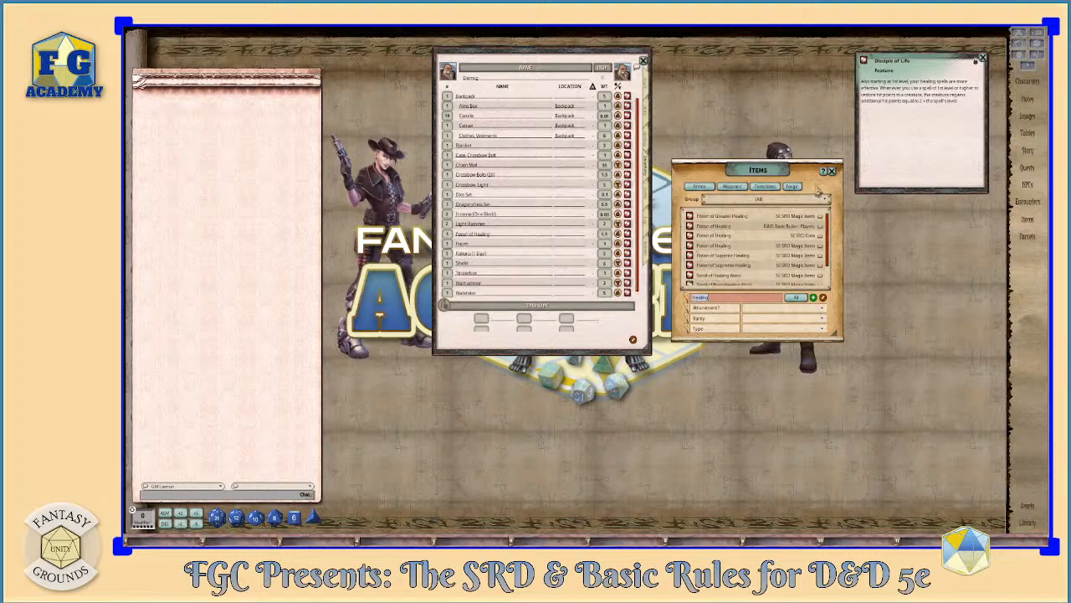
click(833, 171)
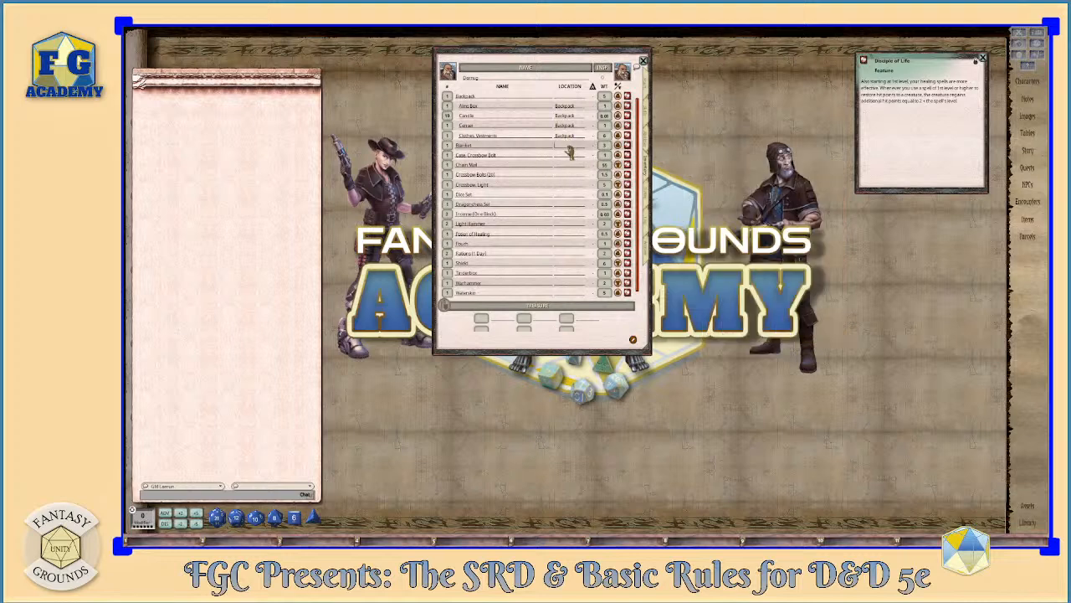
- Set the location of the Blanket to Backpack and of the Crossbow Bolts (20) to Case, Crossbow Bolt
click(525, 134)
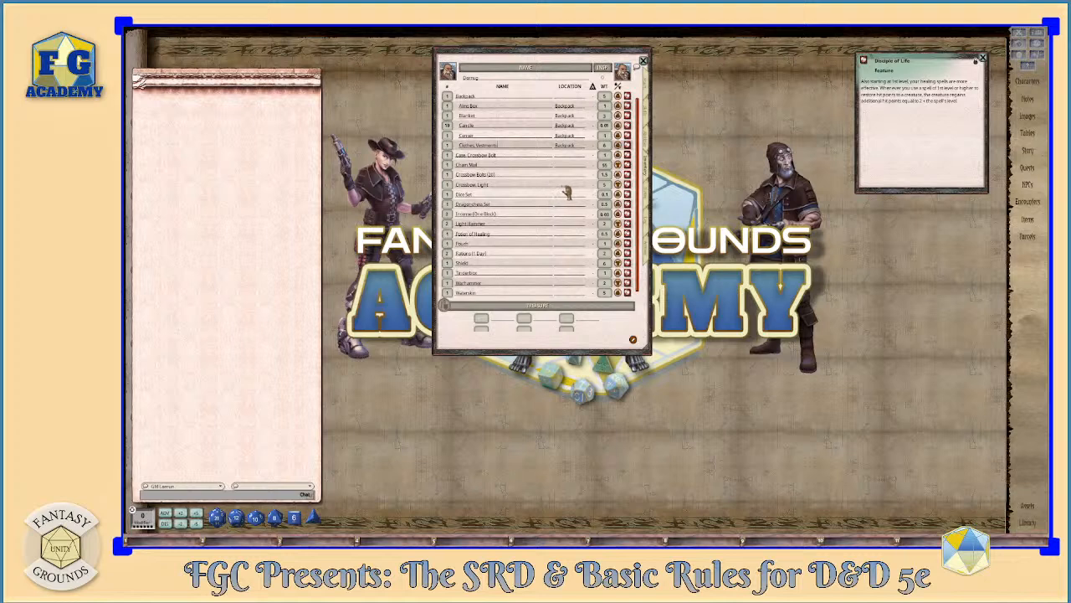
text(Case, Crossbow Bolt)
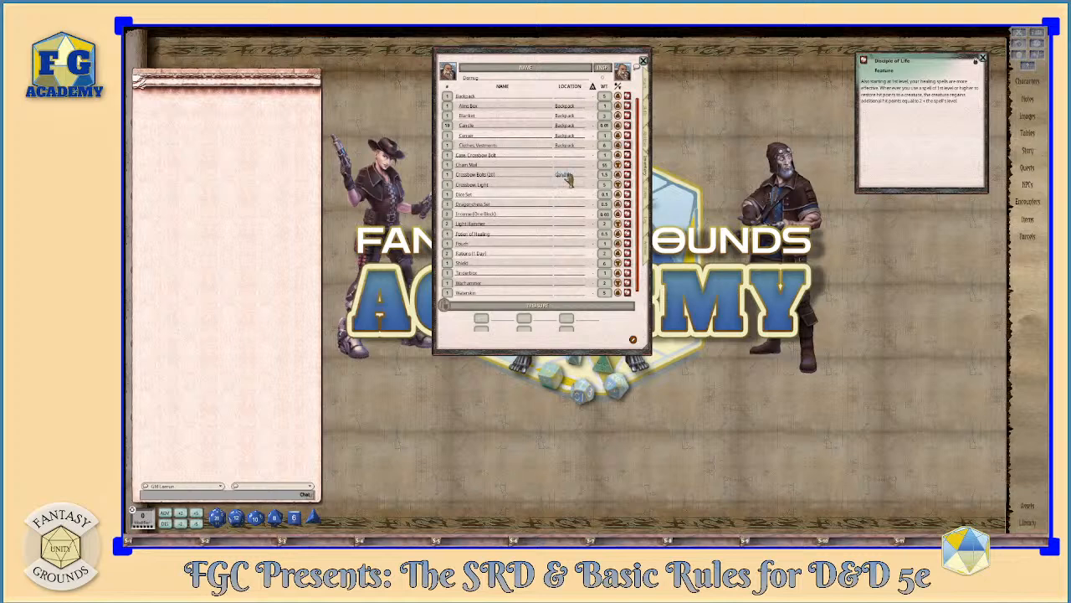
click(559, 187)
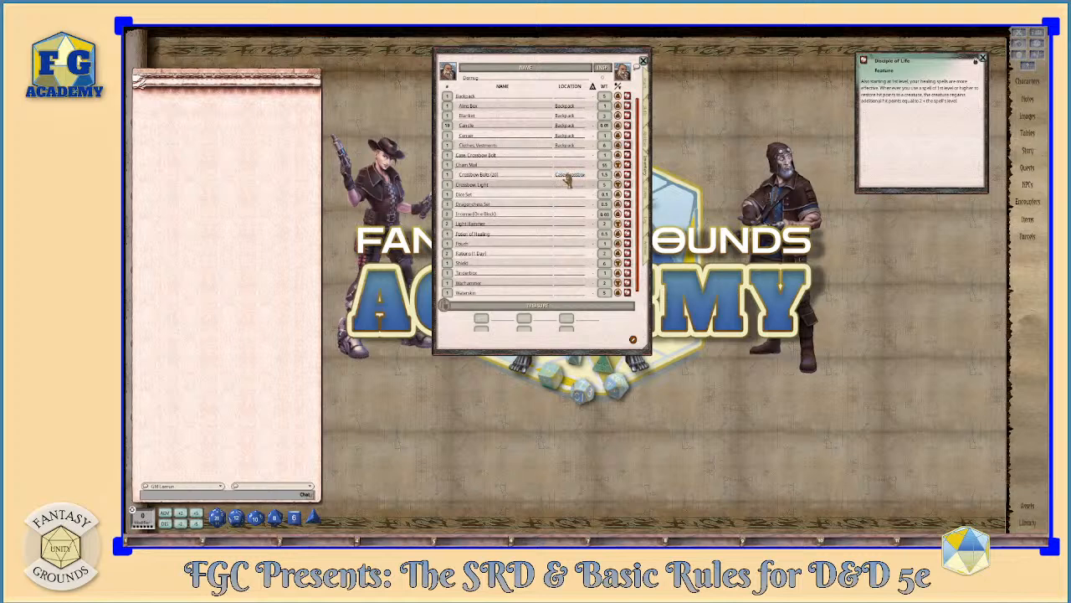
- Set the location of the Dice Set to Pouch
click(571, 195)
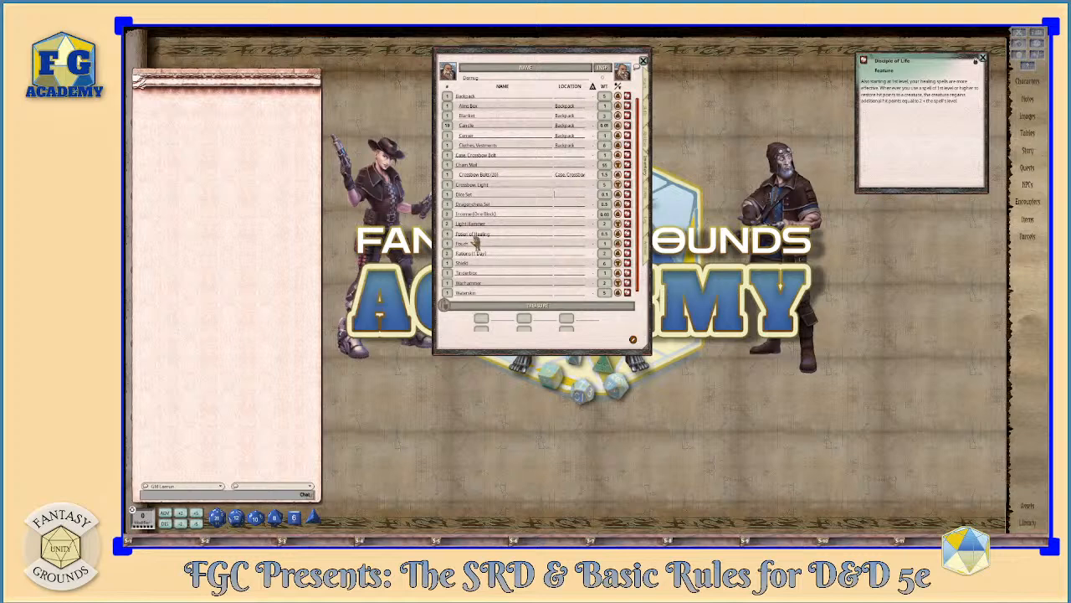
text(Pouch)
key(Return)
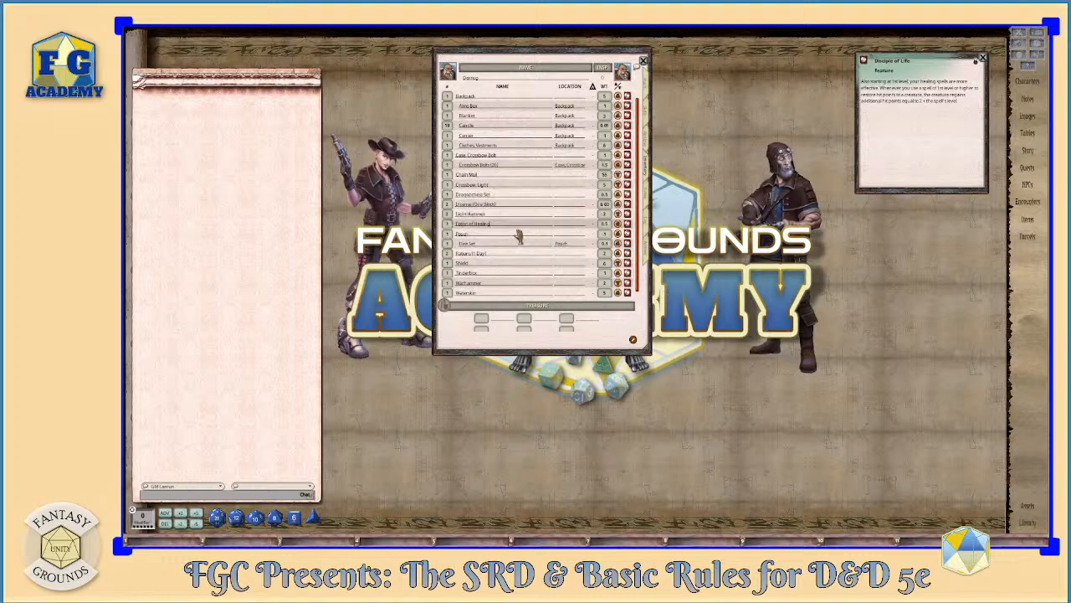
- Record the character's gp in the treasure section and set the location of the Waterskin to Backpack
scroll(516, 306, down, 3)
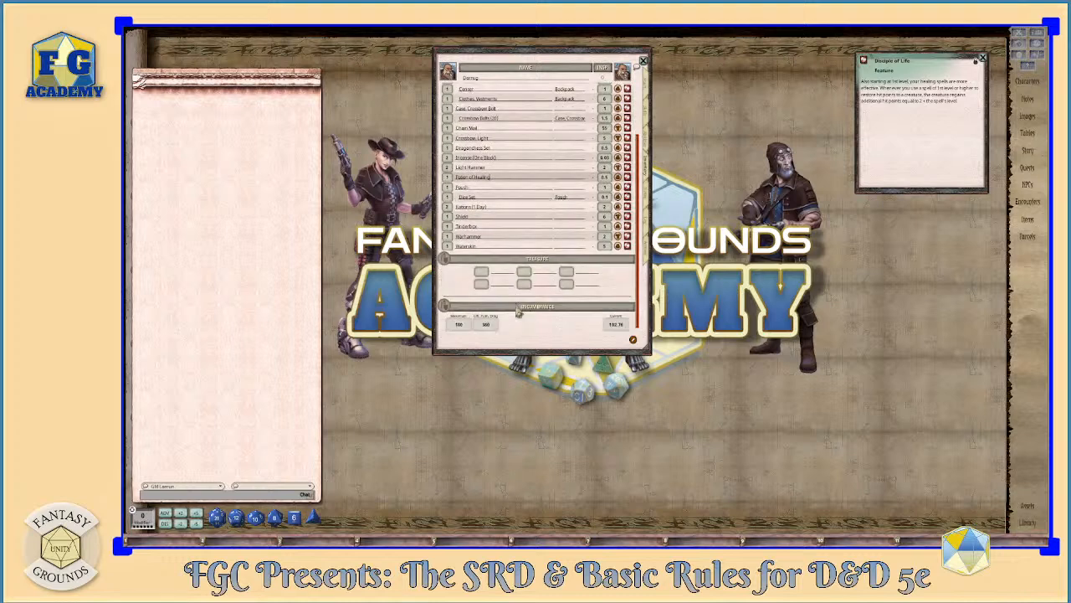
click(483, 275)
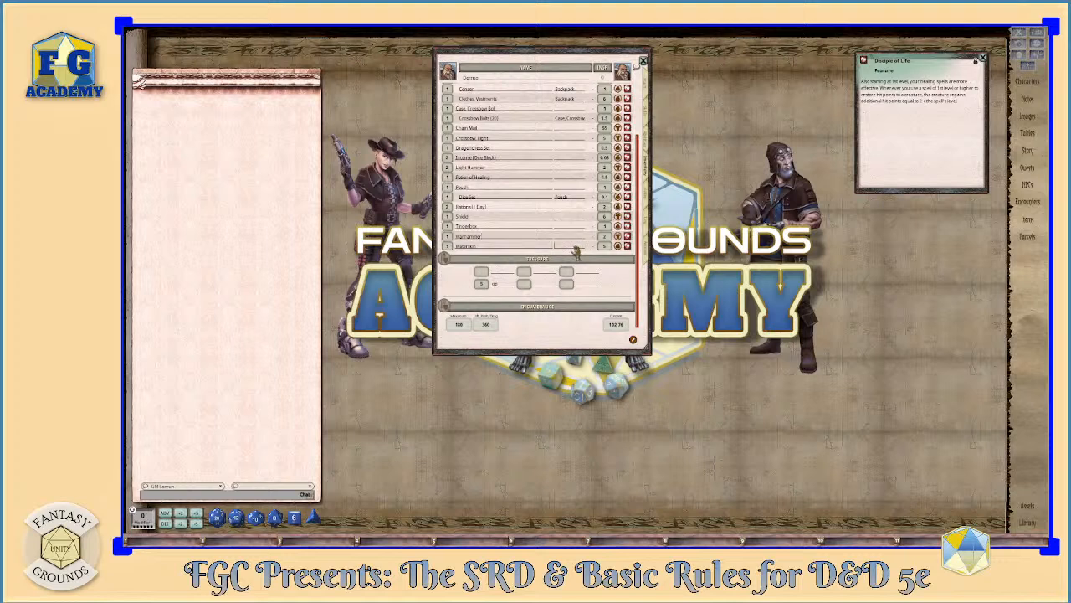
text(W)
text(P)
text(Backpack)
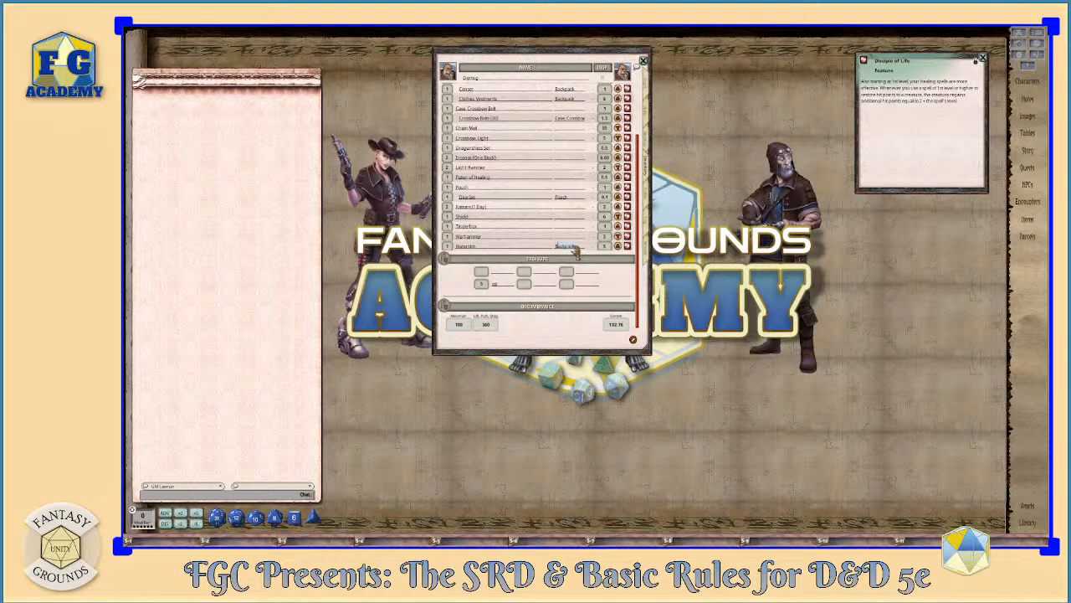
- Set the location of the Tinderbox to Backpack
click(556, 237)
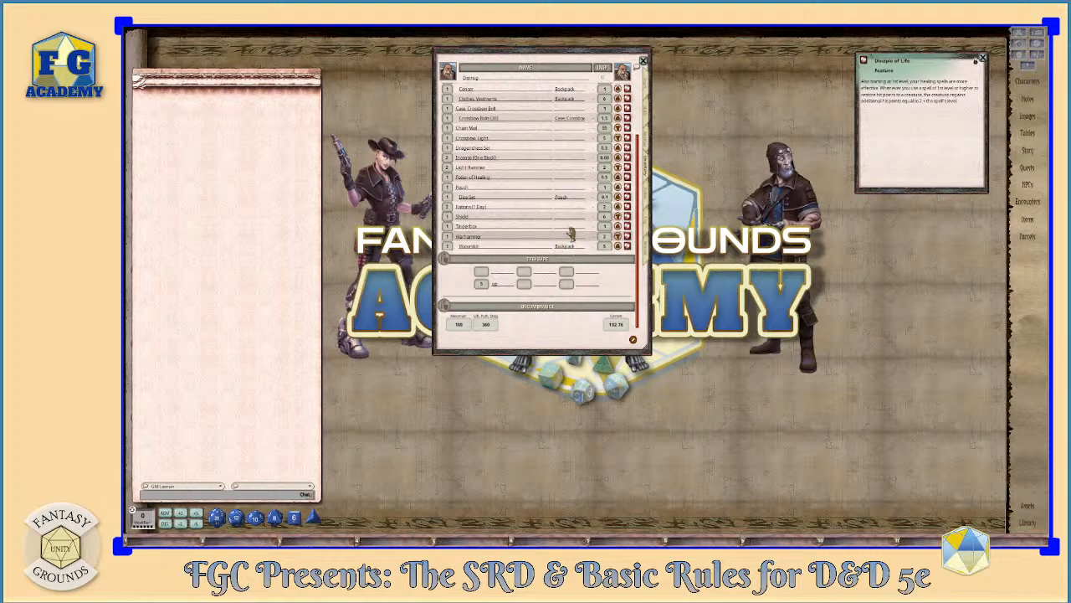
click(570, 228)
text(Backpack)
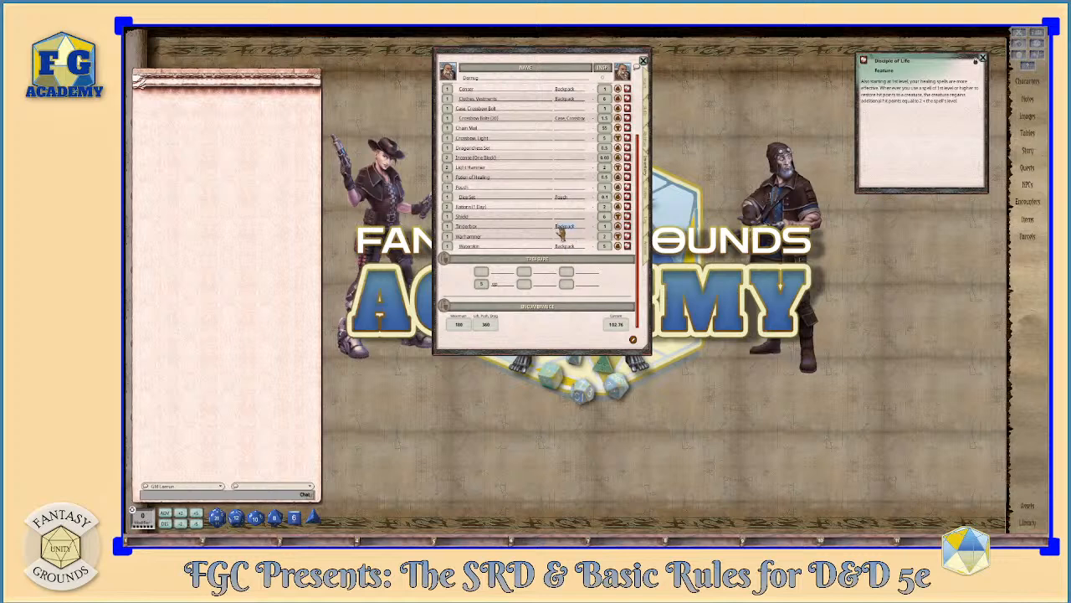
- Set the quantity of Rations (1 Day) to 5 and their location to Backpack
click(569, 210)
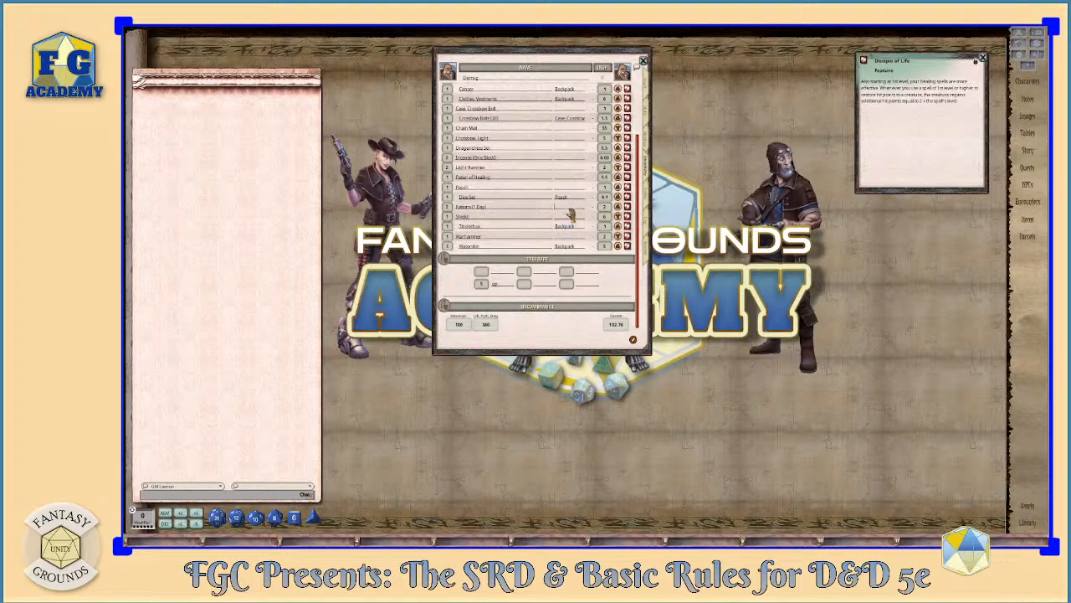
click(447, 209)
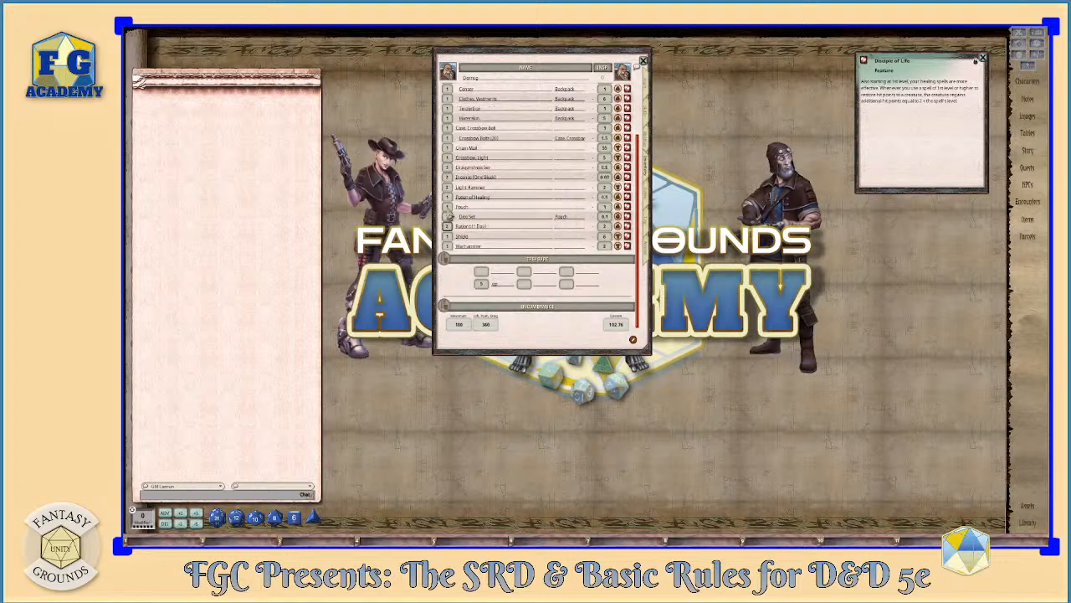
text(5)
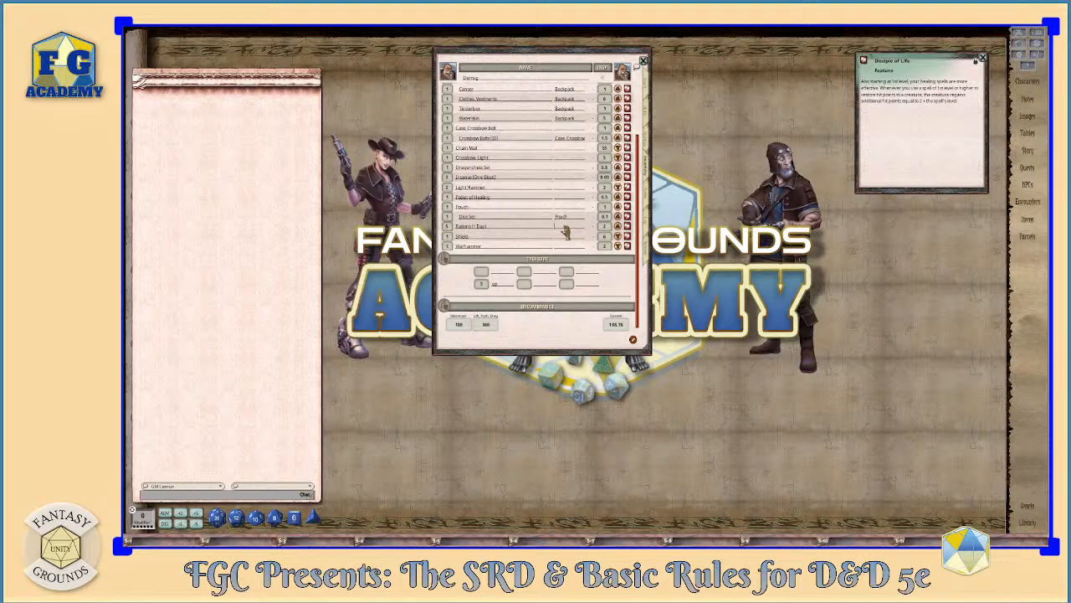
text(Backpack)
click(557, 199)
- Set the location of the Dragonchess Set and the Incense (One Block) to Backpack
click(555, 178)
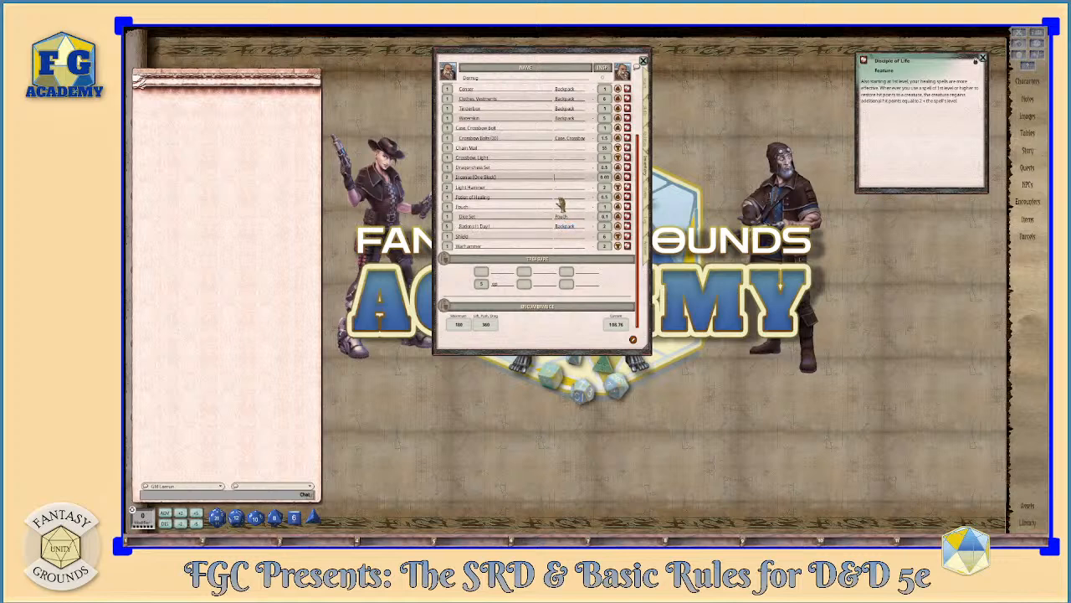
click(560, 197)
click(518, 127)
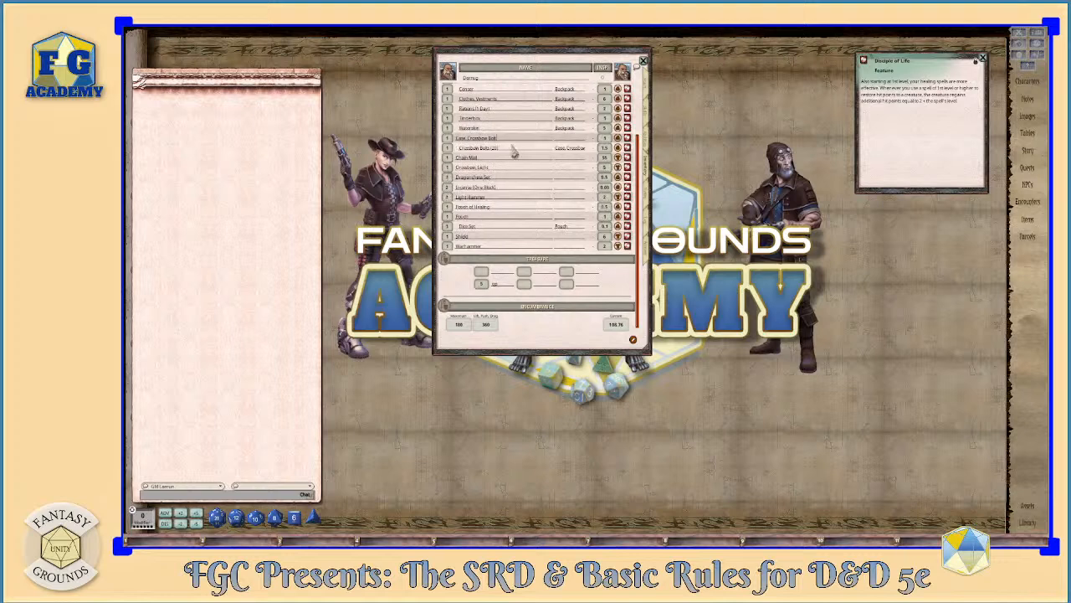
scroll(539, 187, up, 3)
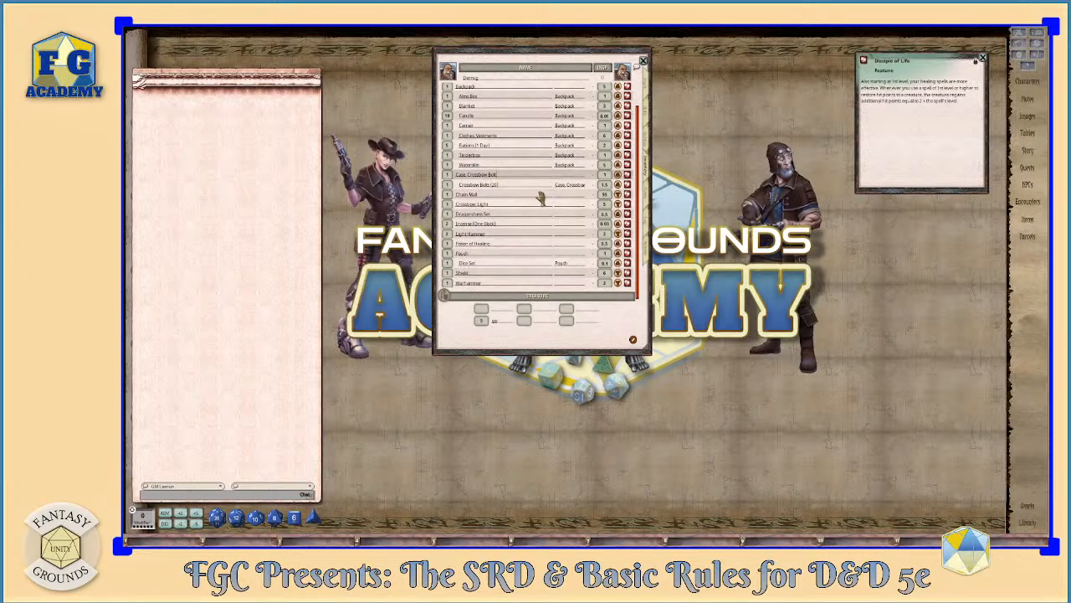
scroll(536, 194, down, 3)
scroll(504, 185, up, 3)
click(575, 216)
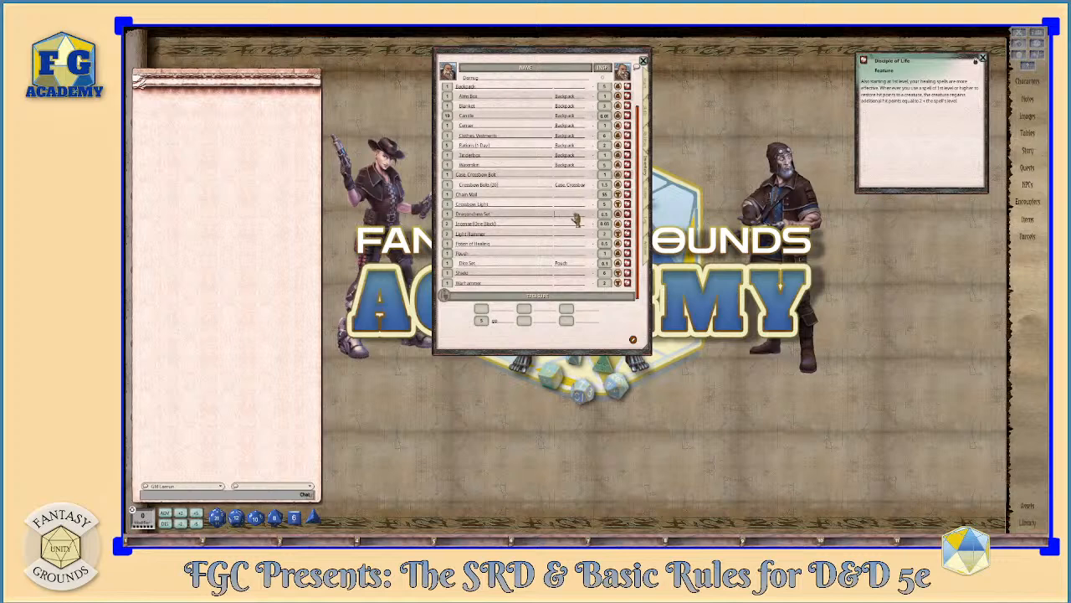
text(Backpack)
click(574, 225)
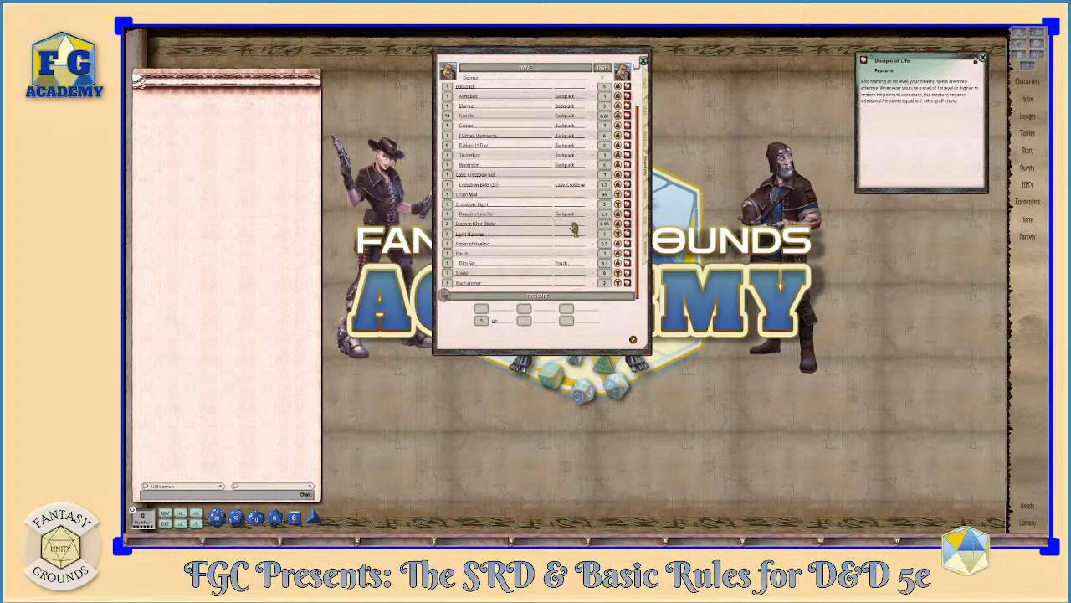
text(Backpack)
- Set the location of the Potion of Healing to Pouch
click(573, 234)
click(572, 245)
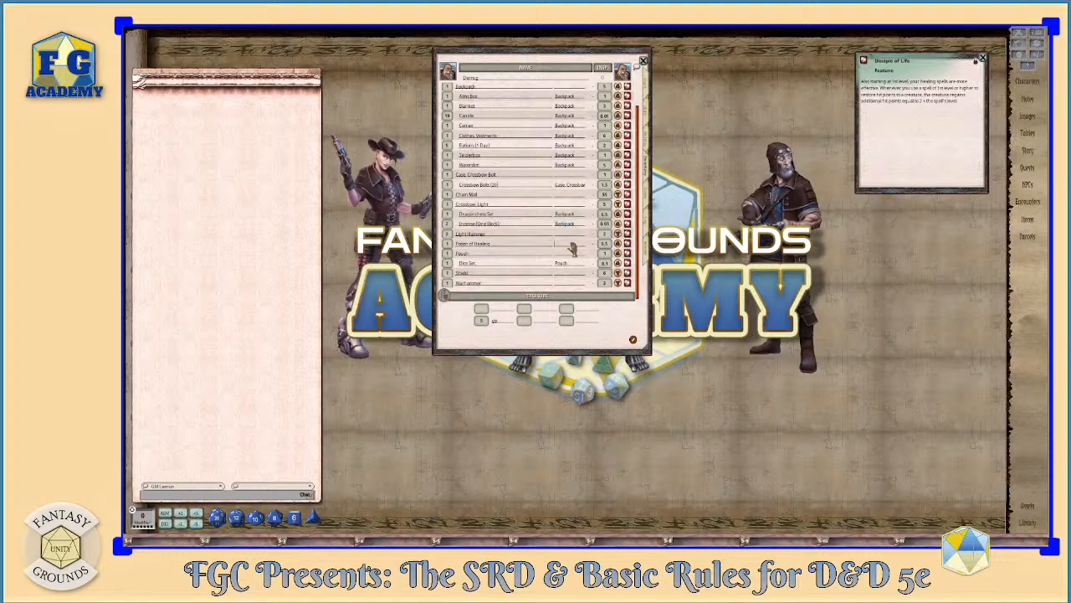
text(Pouch)
click(525, 241)
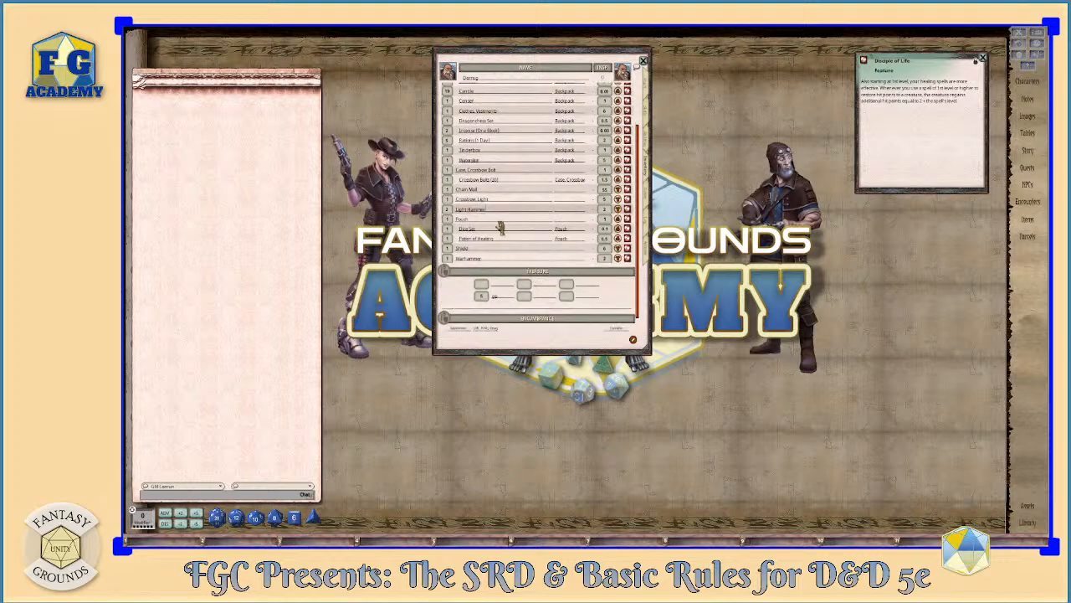
- Review the carried and equipped items in the inventory and examine the character's armor class breakdown in the combat calculation
scroll(498, 228, up, 1)
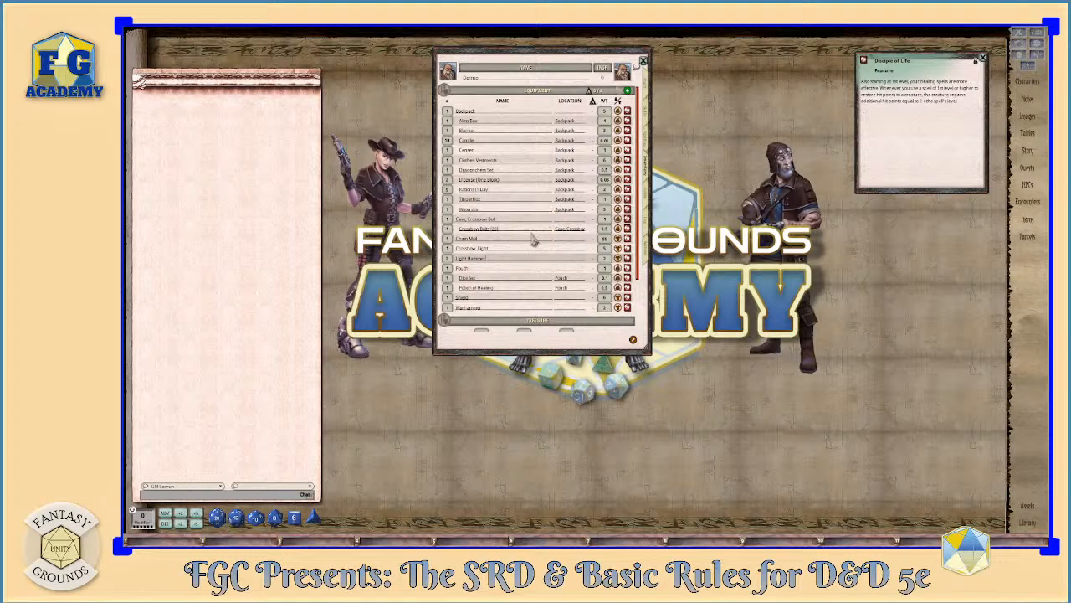
scroll(534, 238, down, 1)
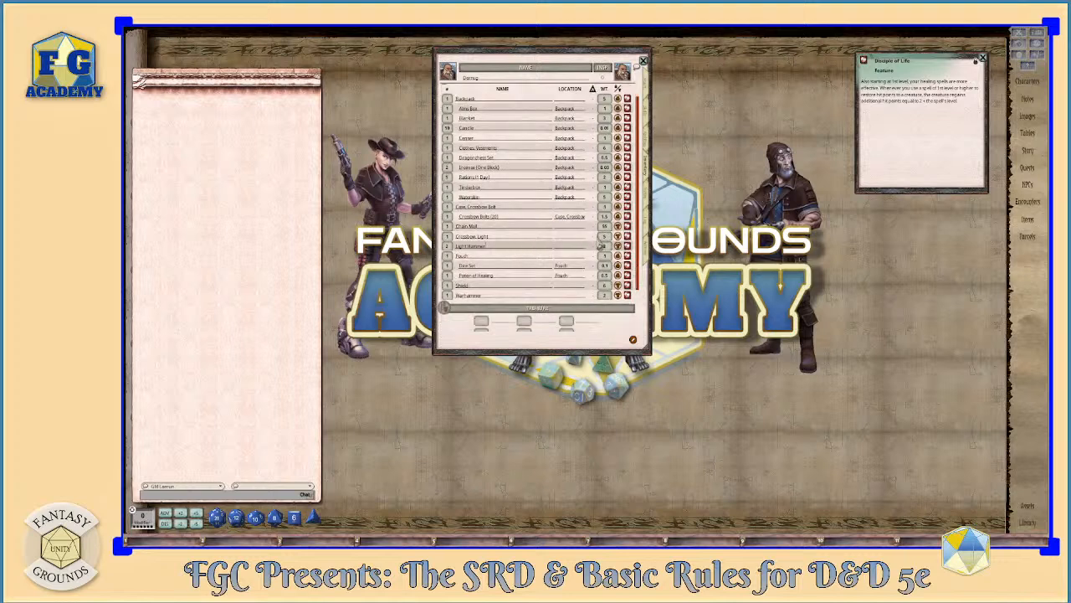
scroll(599, 270, down, 2)
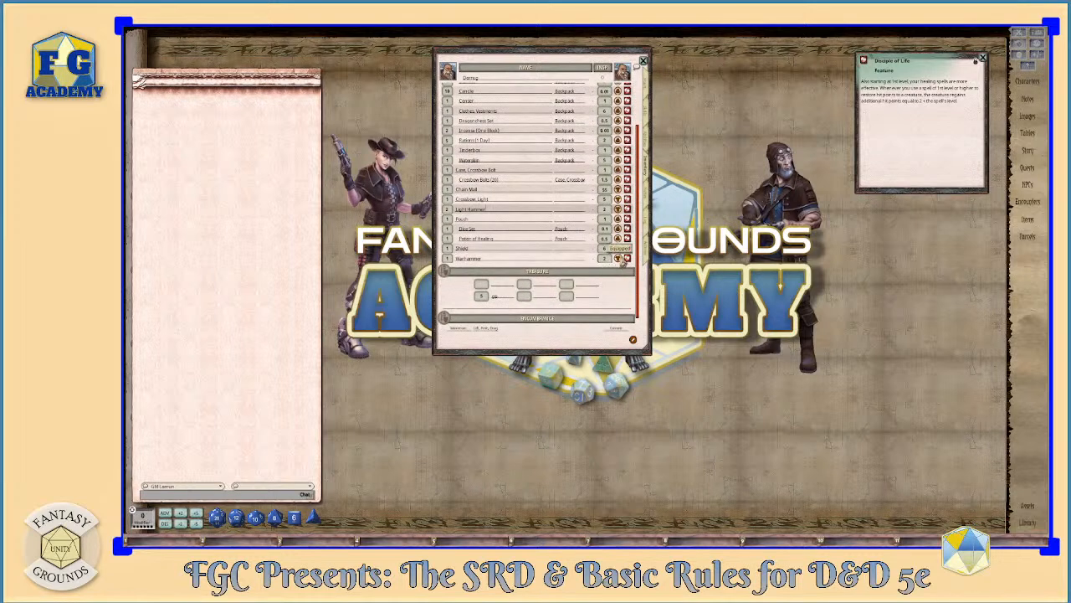
scroll(622, 216, up, 2)
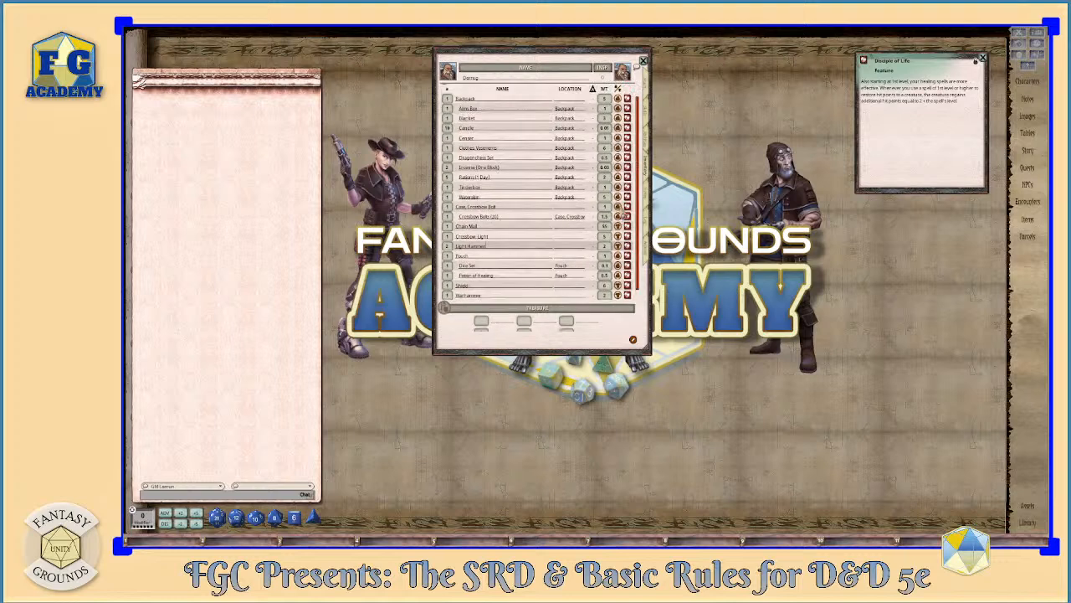
scroll(618, 205, down, 1)
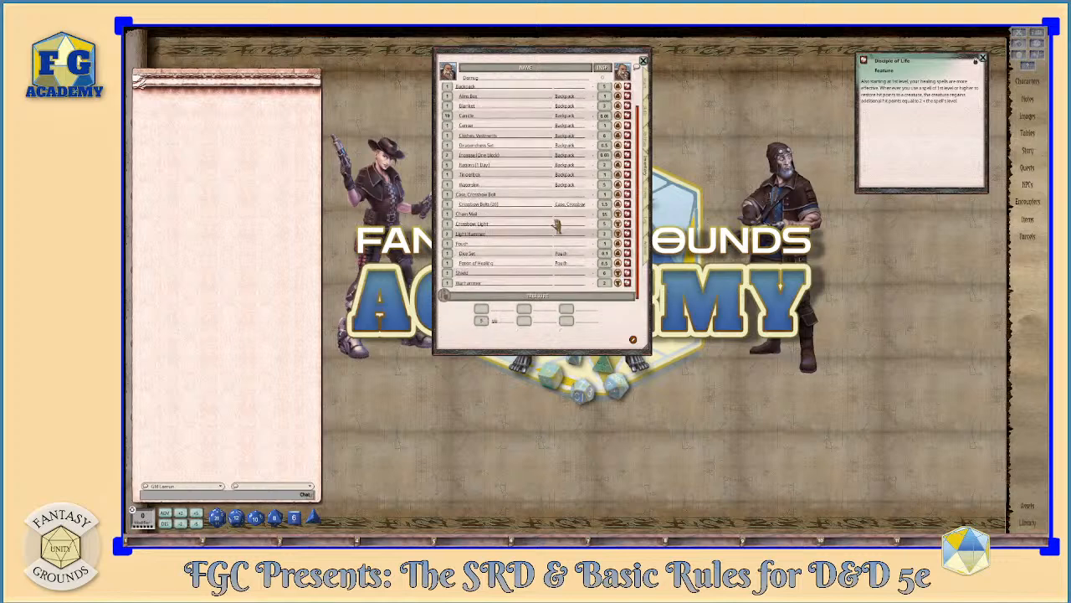
scroll(506, 213, down, 1)
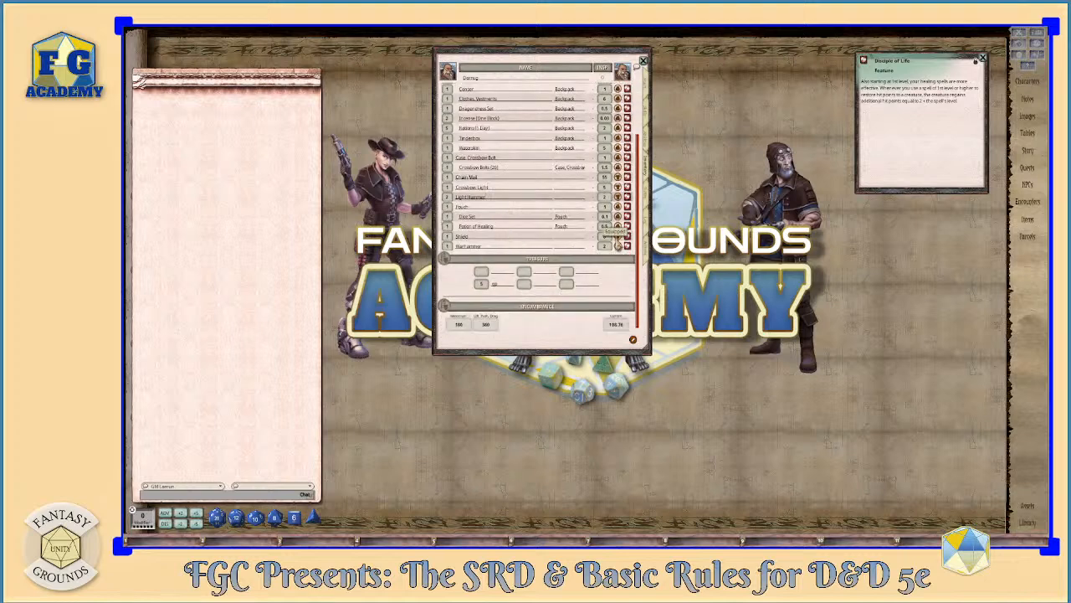
click(648, 84)
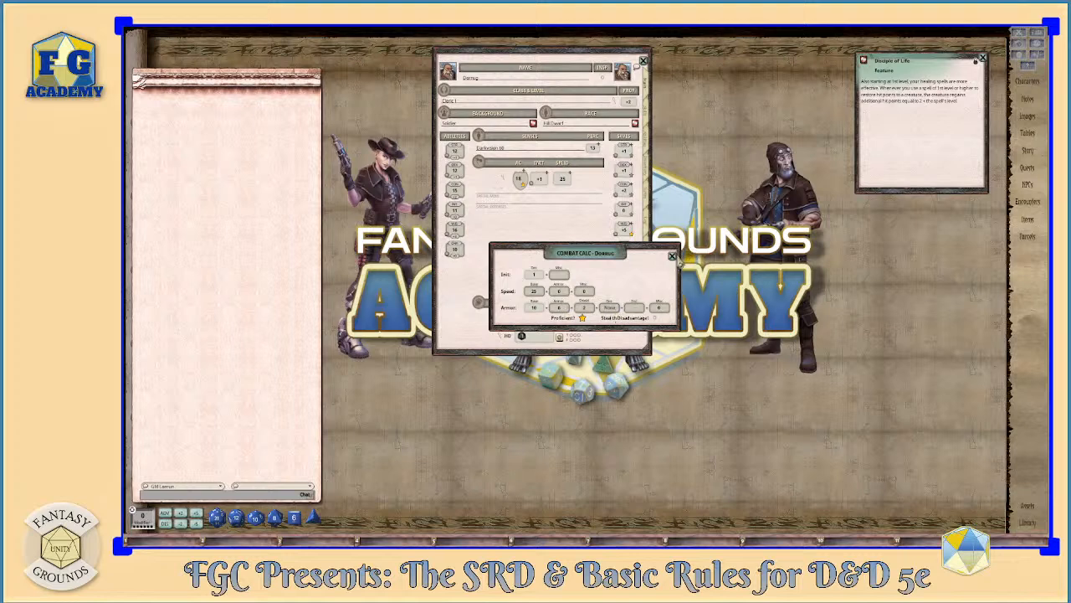
click(672, 255)
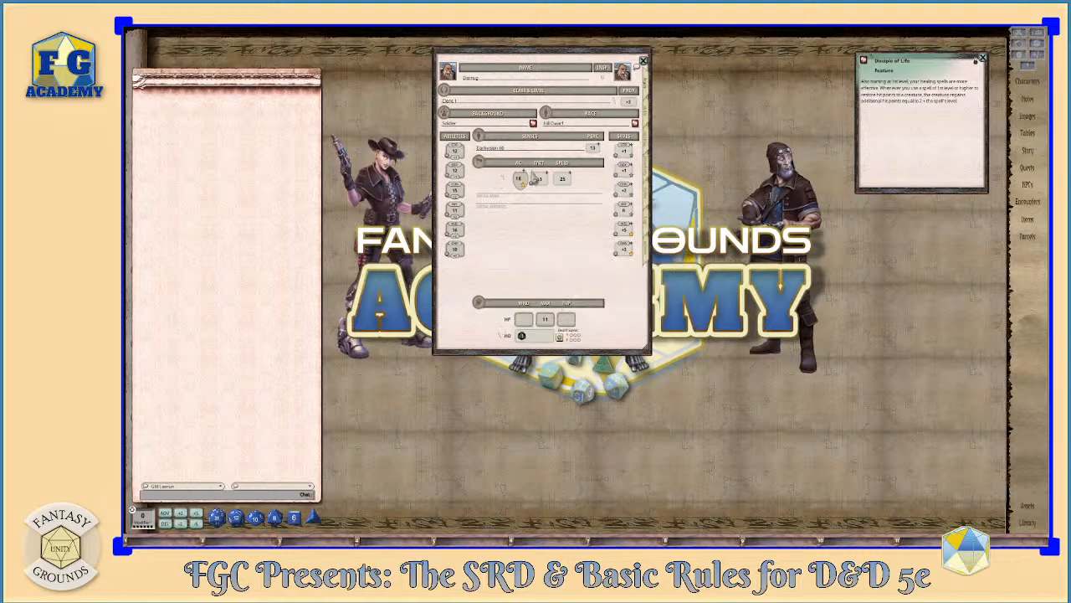
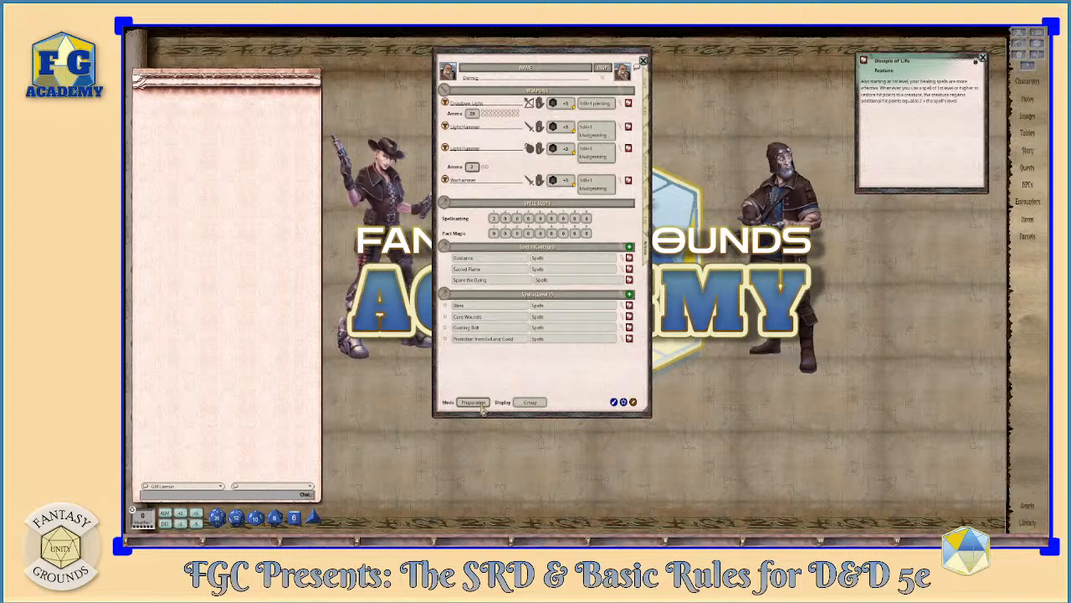
- Prepare all four level 1 spells, including Bless and Cure Wounds, and show the spell list in Combat mode with the Actions display
click(474, 403)
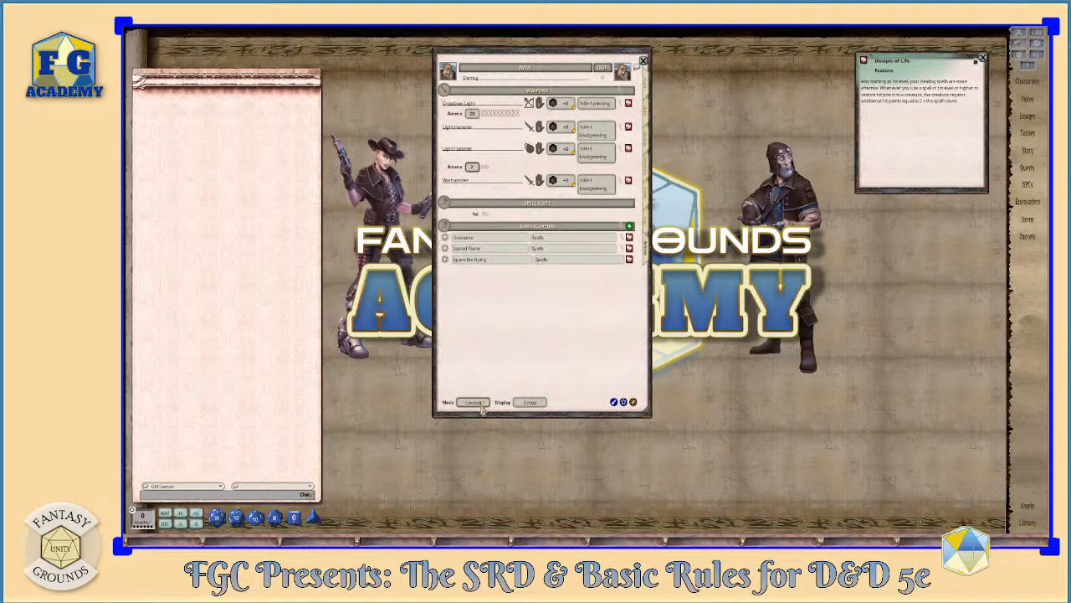
click(481, 404)
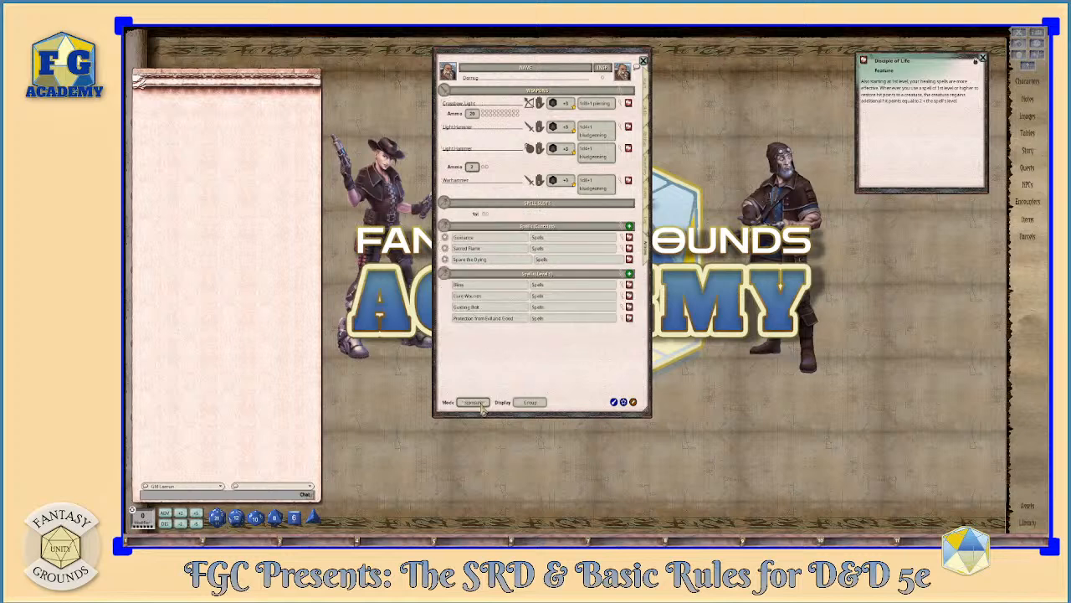
click(474, 403)
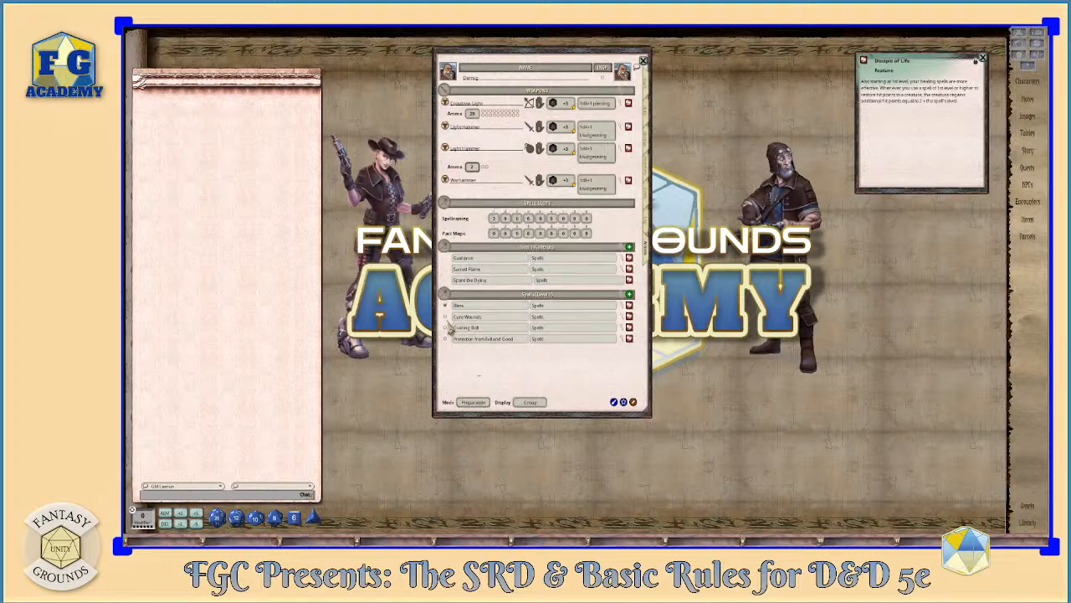
click(445, 316)
click(477, 405)
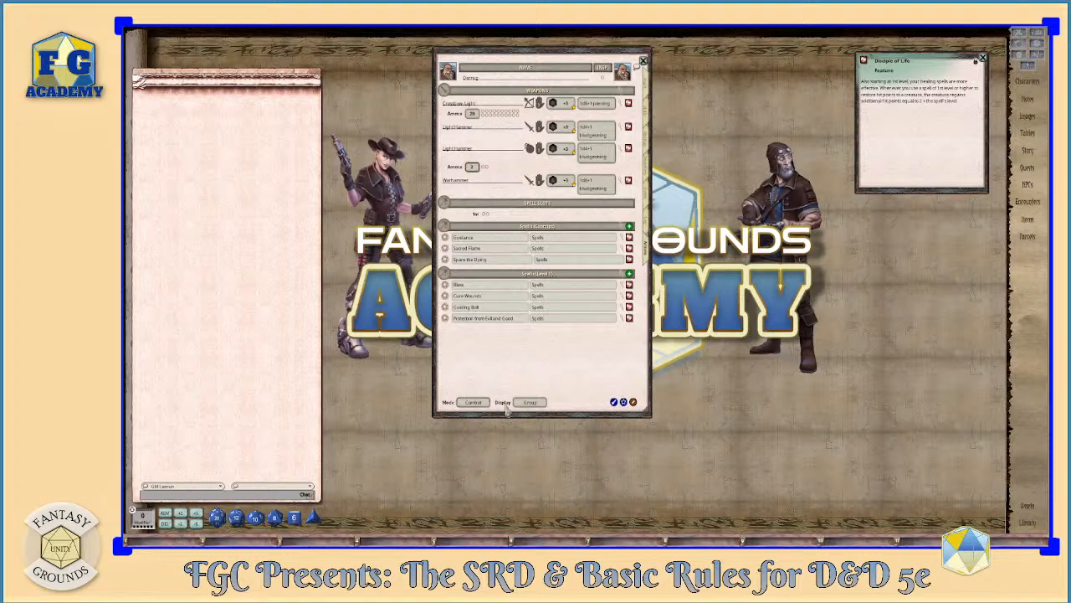
click(532, 404)
click(536, 403)
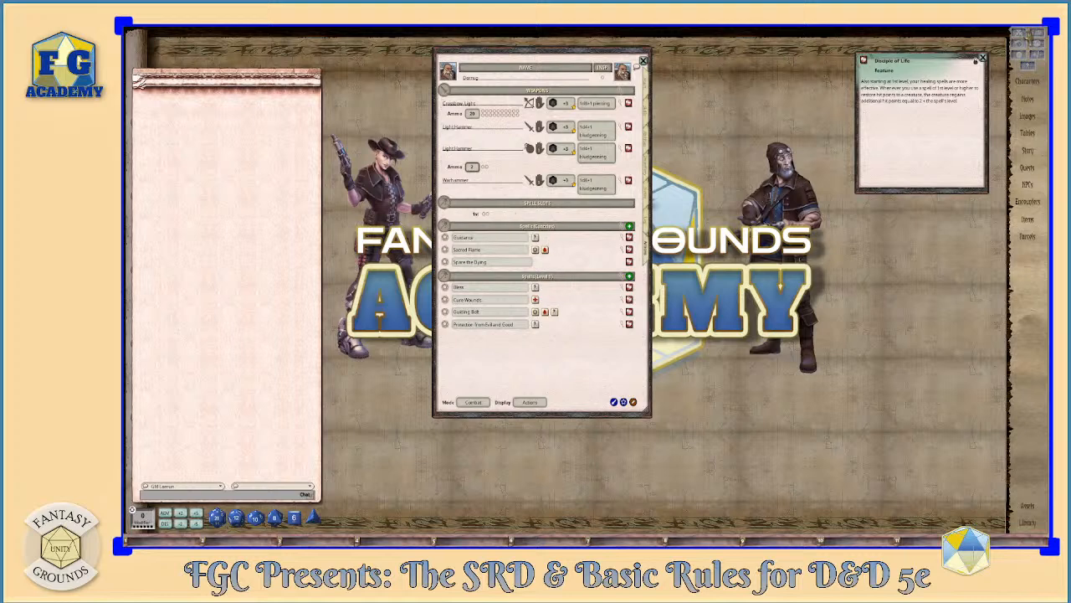
- Add the cleric to the combat tracker and apply the Bless effect to the new entry
click(1021, 39)
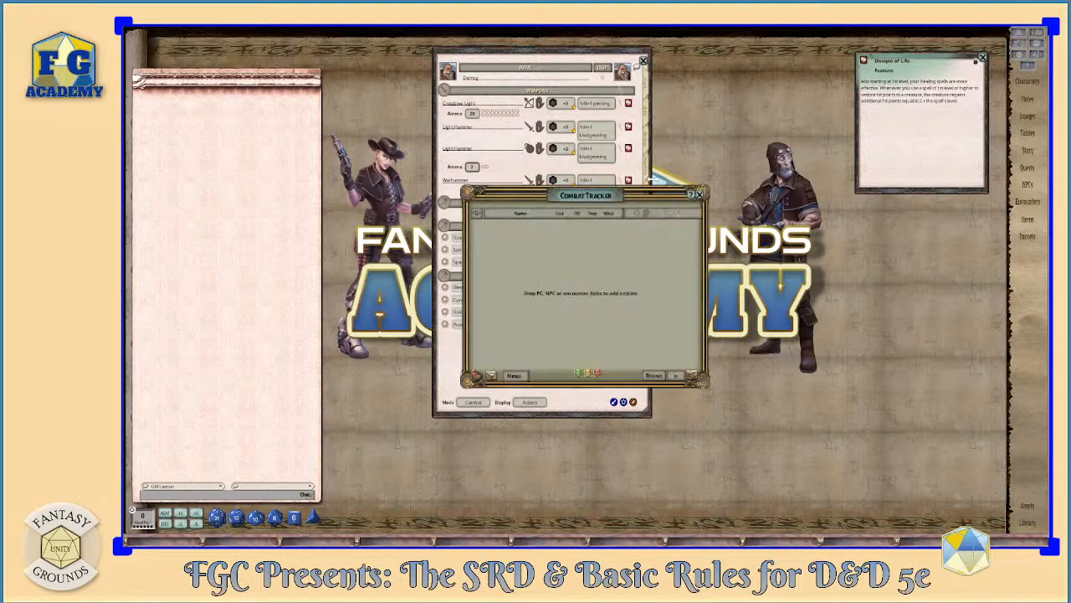
drag(615, 195, 287, 81)
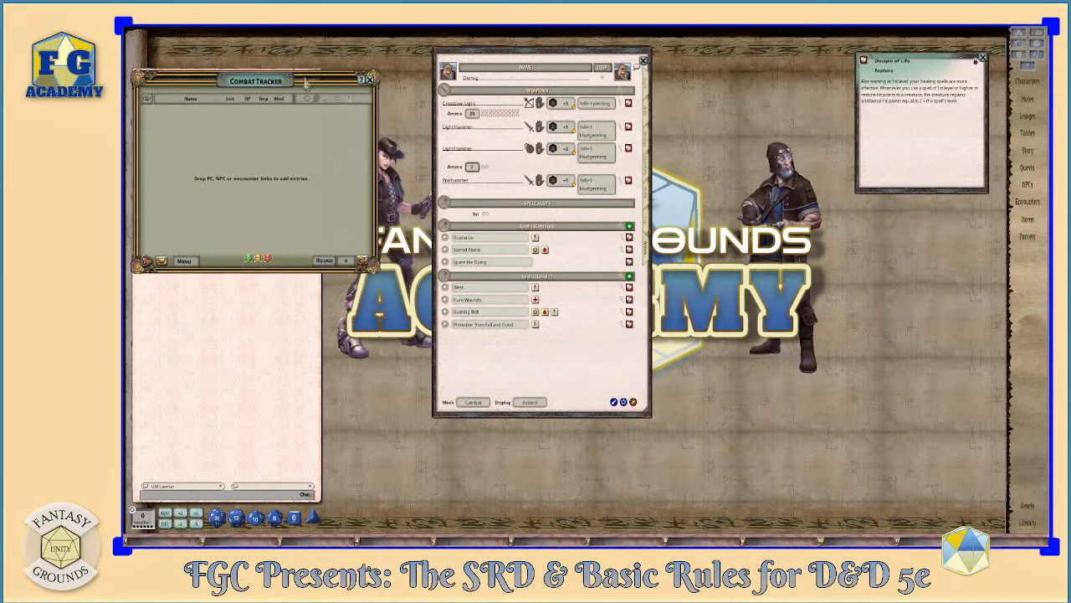
drag(448, 71, 201, 126)
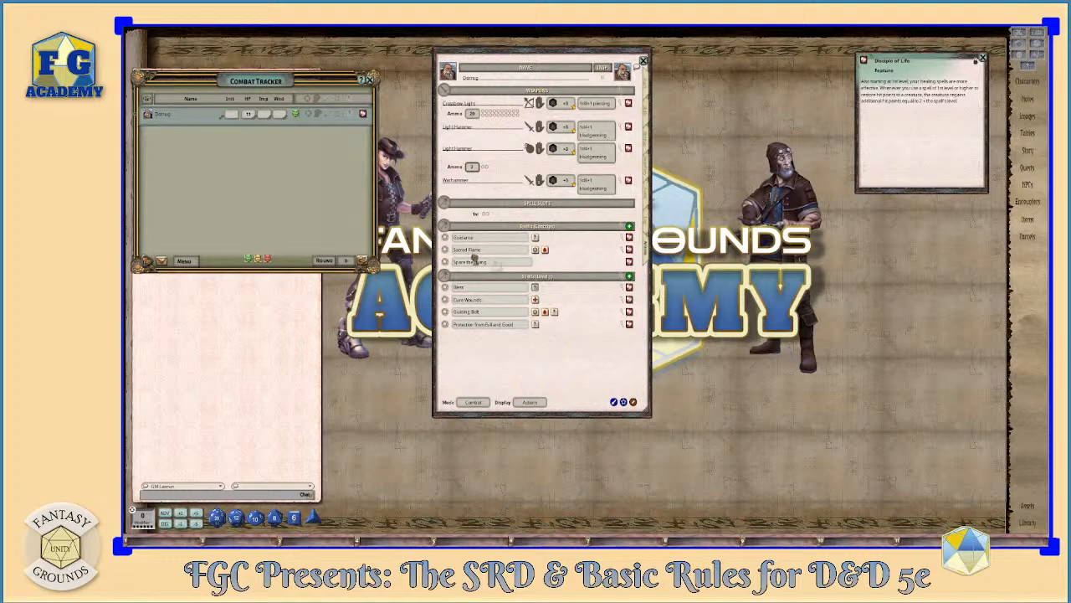
drag(202, 117, 204, 119)
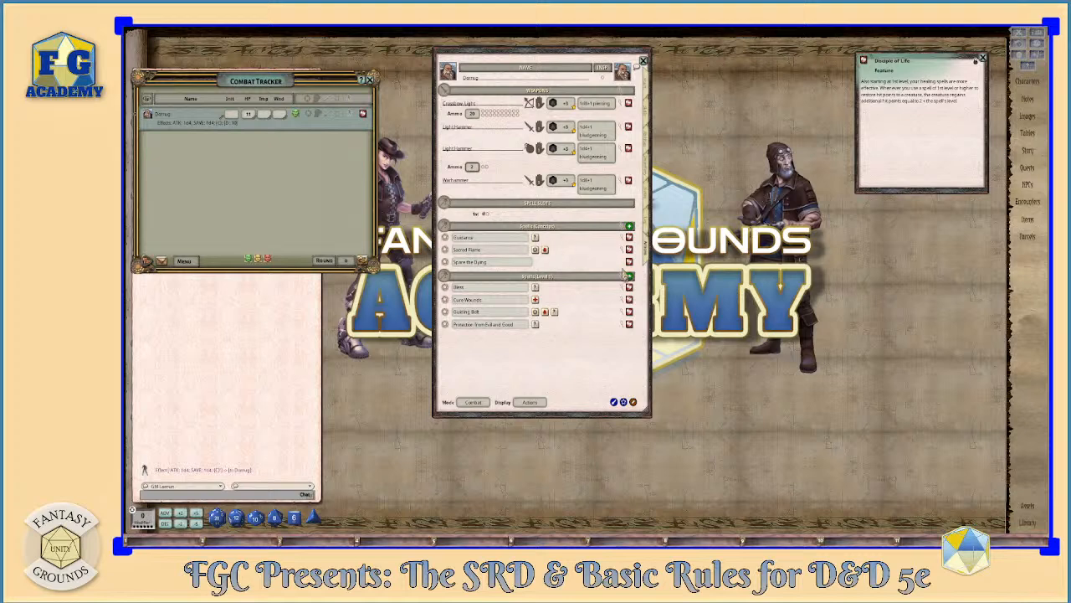
- Look through the character sheet's main, abilities, inventory and notes pages and return to the weapons and spells
click(650, 90)
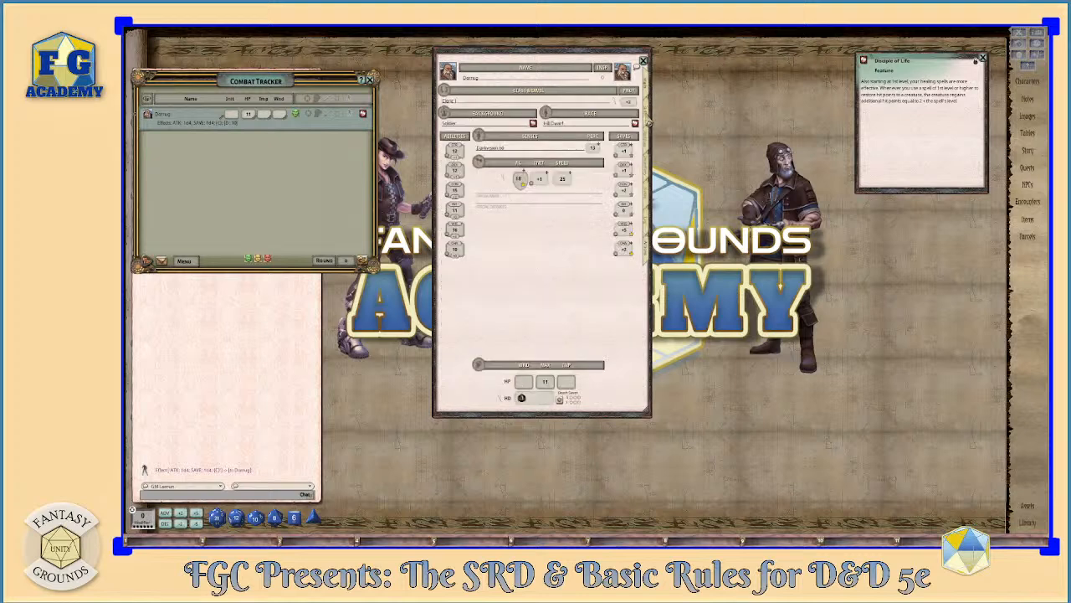
click(646, 149)
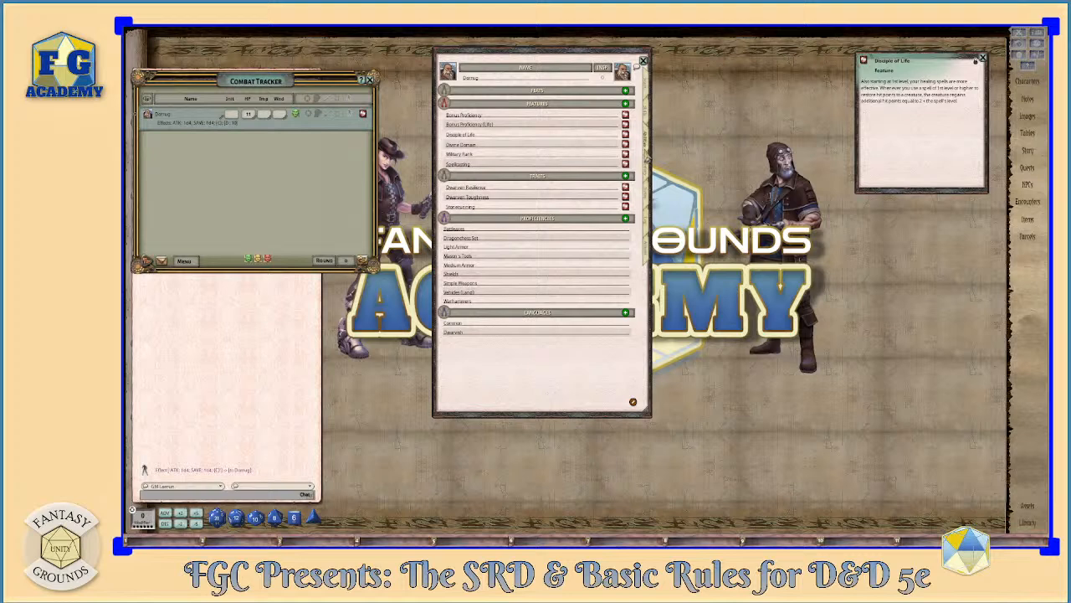
click(648, 194)
click(649, 219)
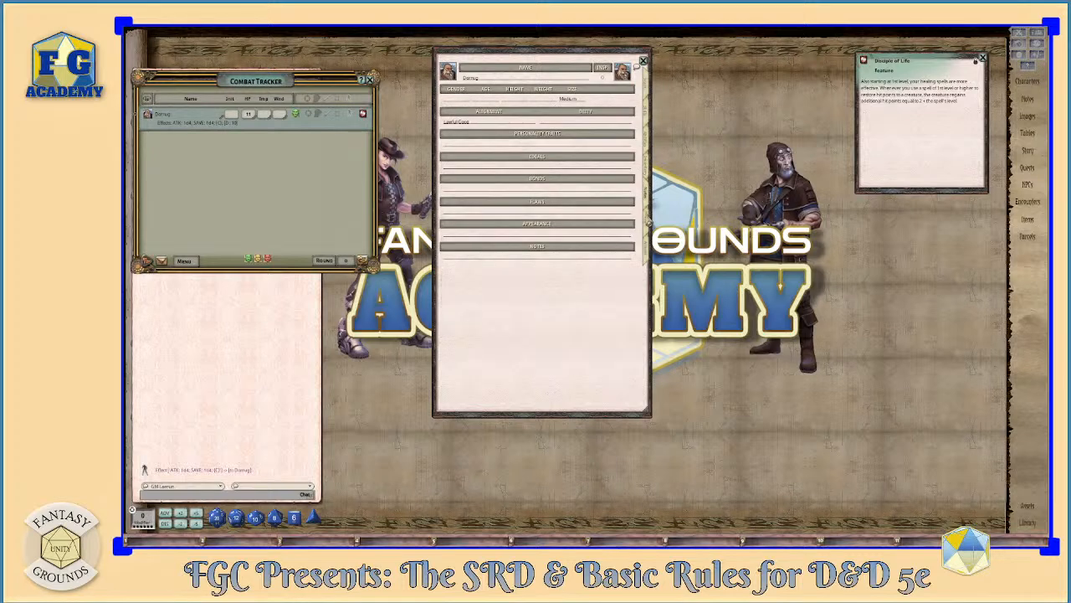
click(651, 254)
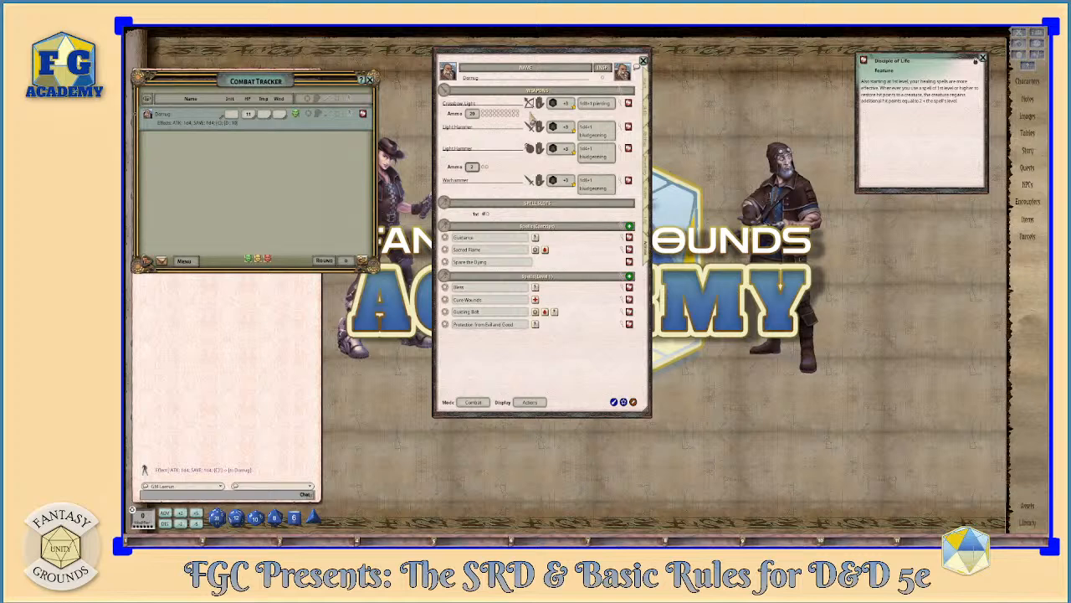
- Enable all record types in the campaign's Sidebar options and close the options windows
drag(538, 55, 503, 73)
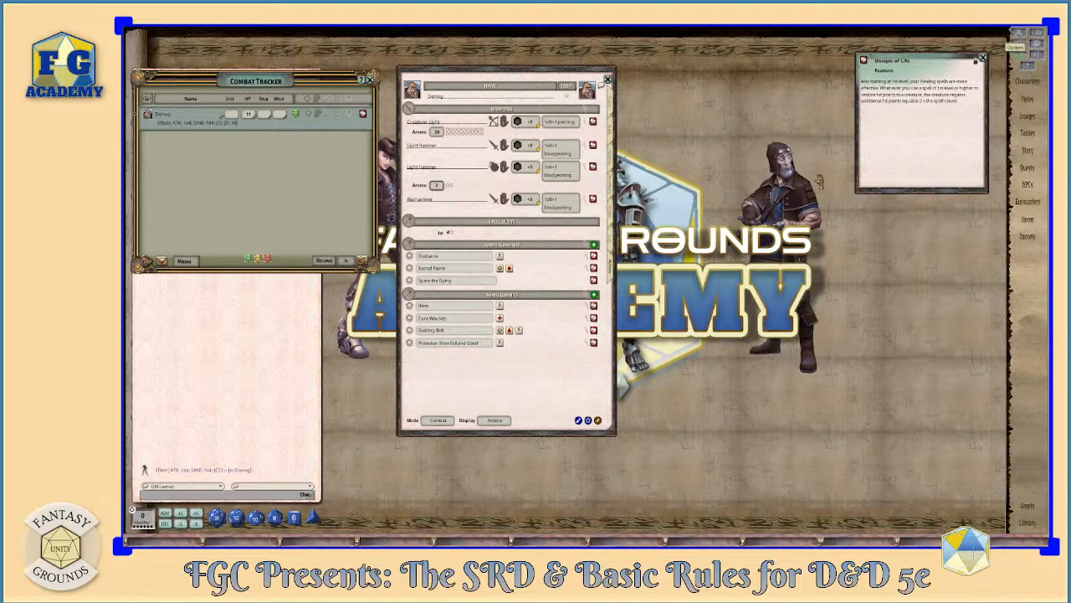
drag(625, 201, 743, 119)
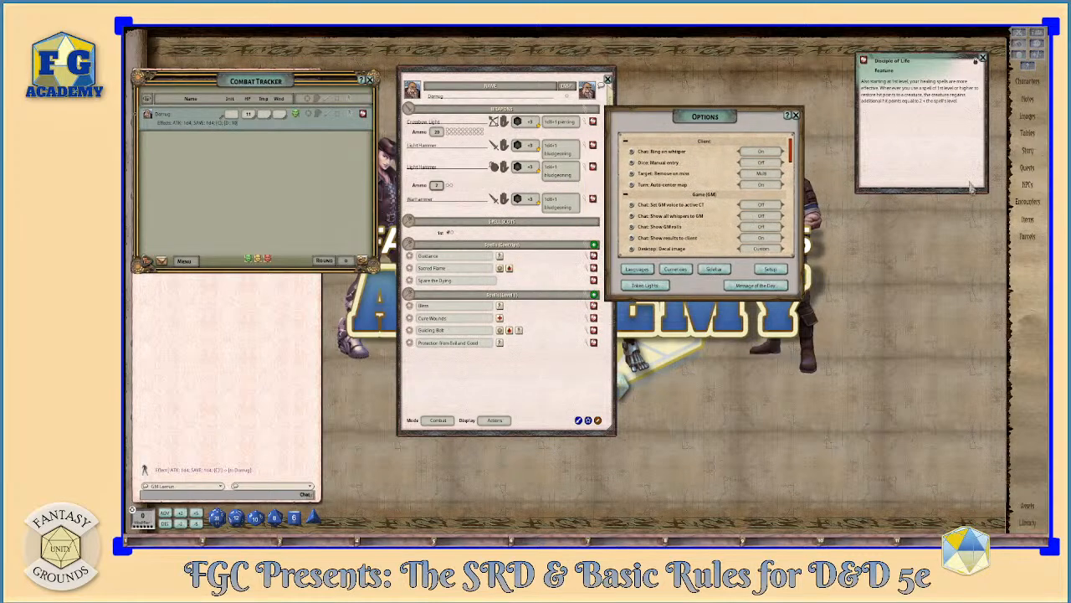
scroll(778, 247, down, 2)
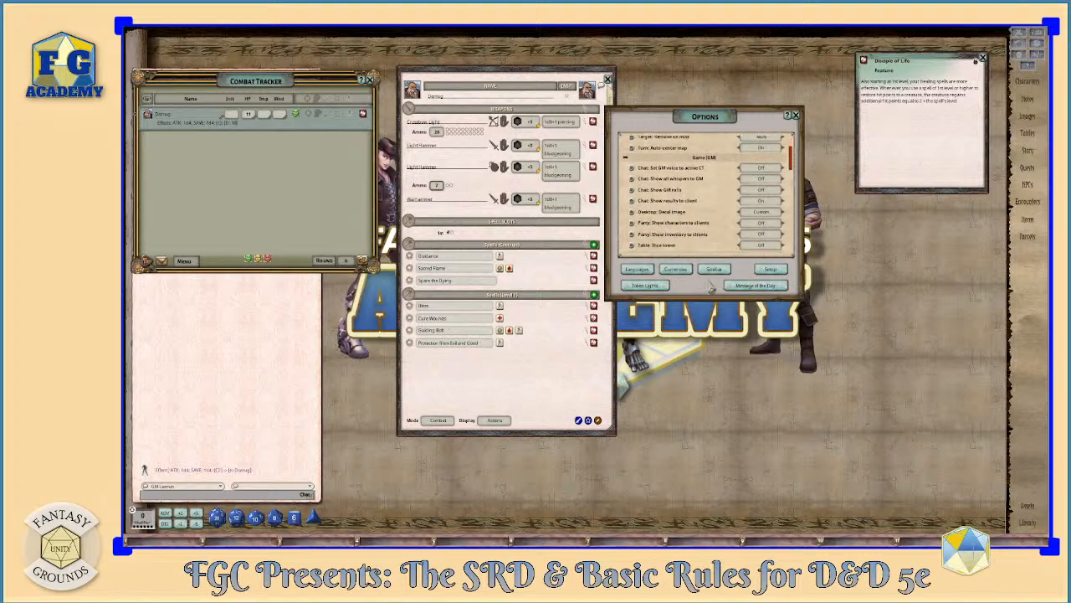
click(713, 270)
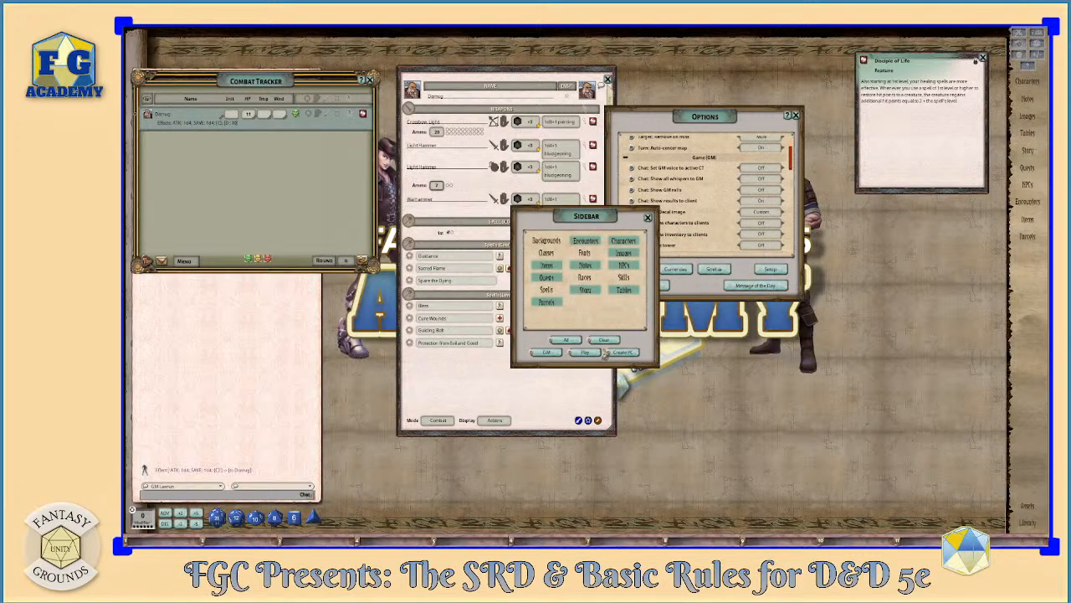
click(566, 340)
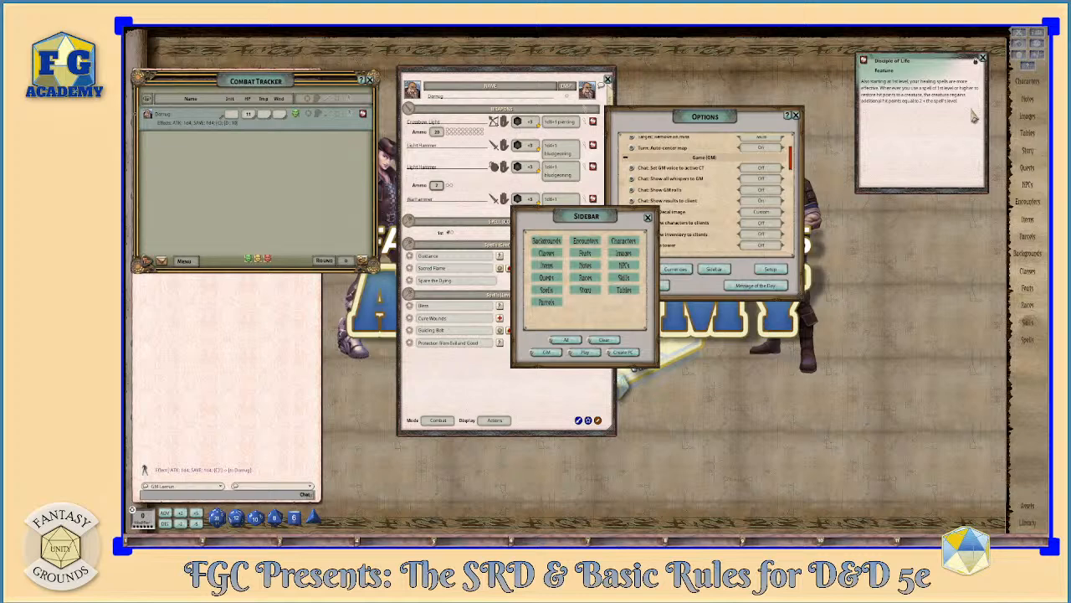
click(647, 217)
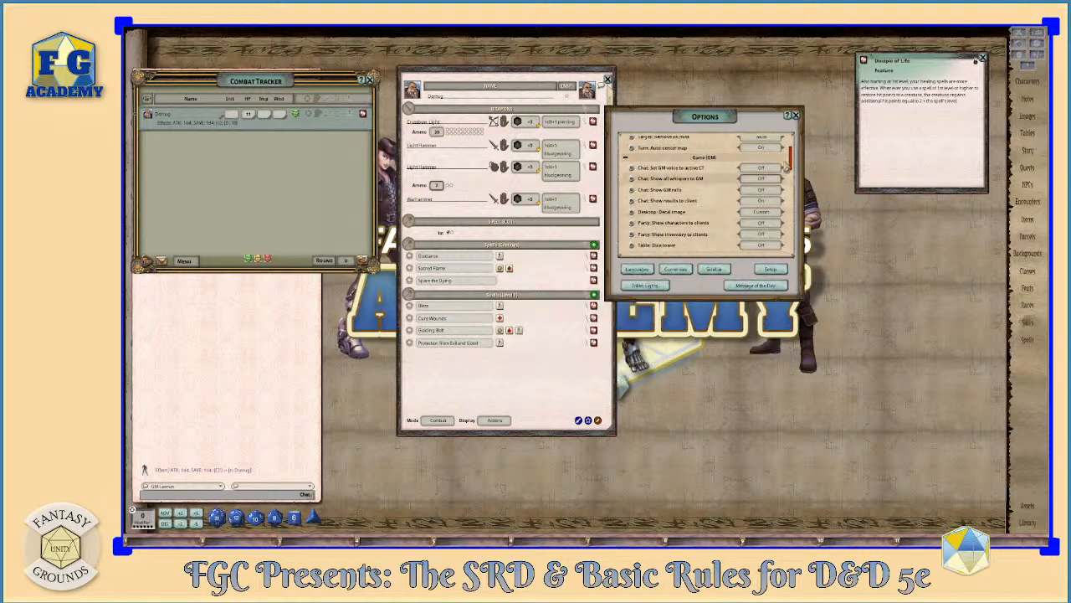
click(798, 117)
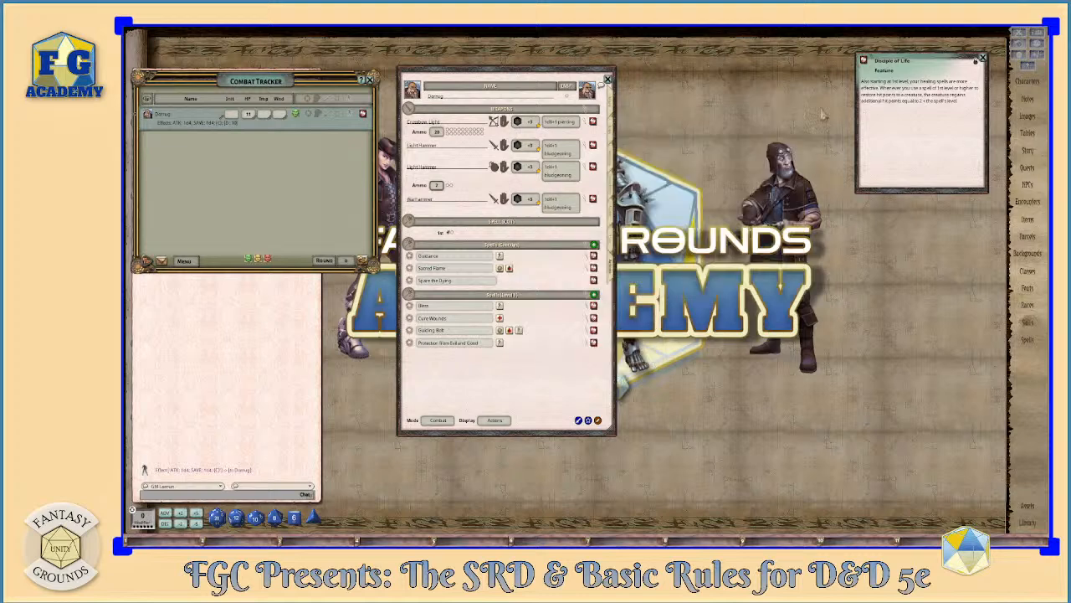
- Open the Races list and create an editable copy of the D&D Basic Rules Elf record
drag(923, 68, 694, 88)
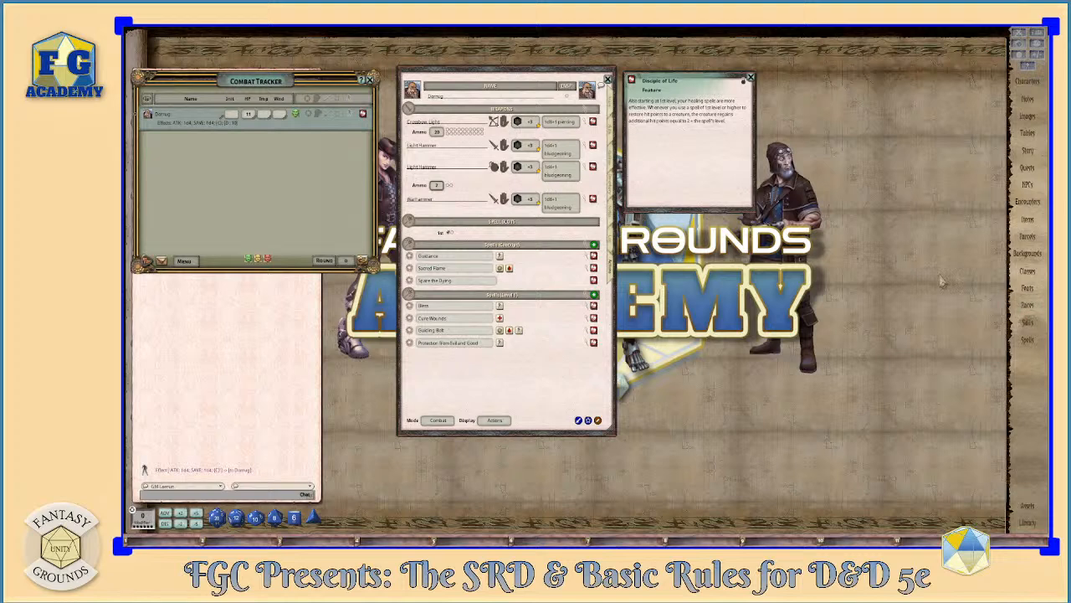
click(1029, 305)
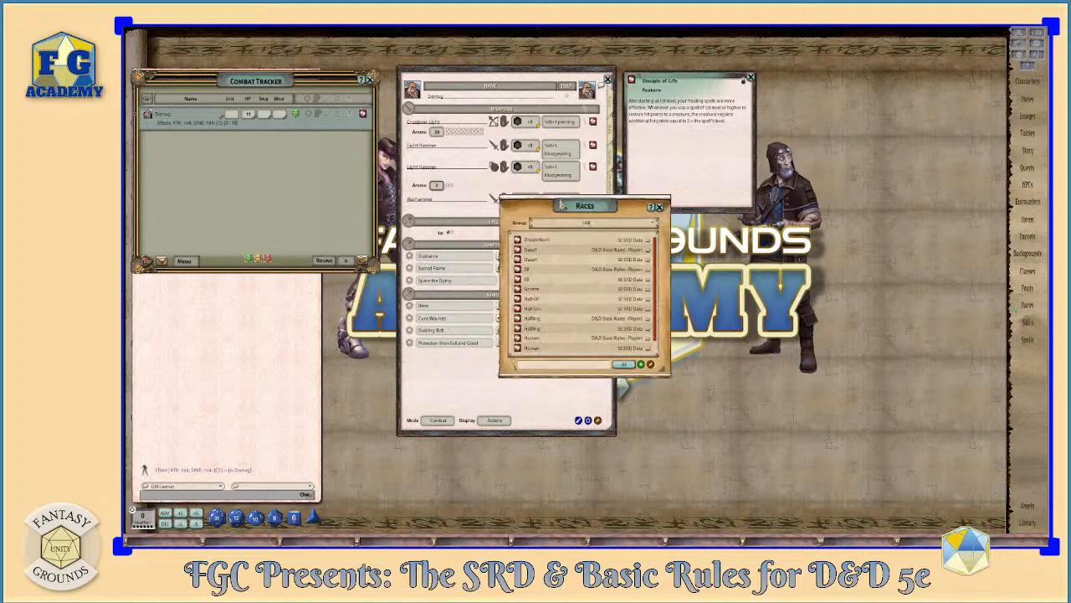
drag(562, 205, 860, 118)
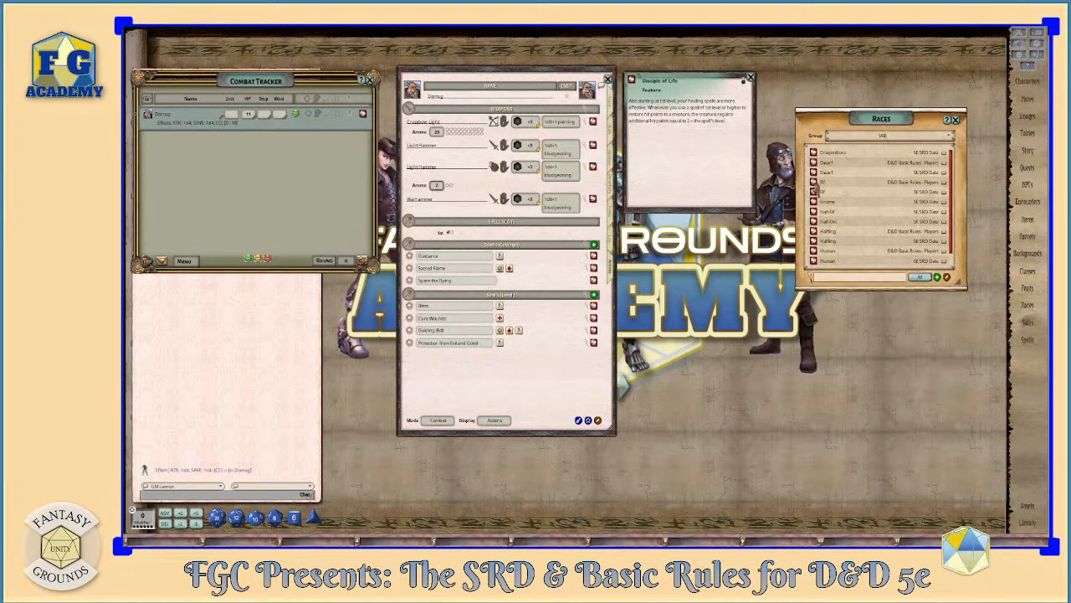
drag(814, 183, 851, 199)
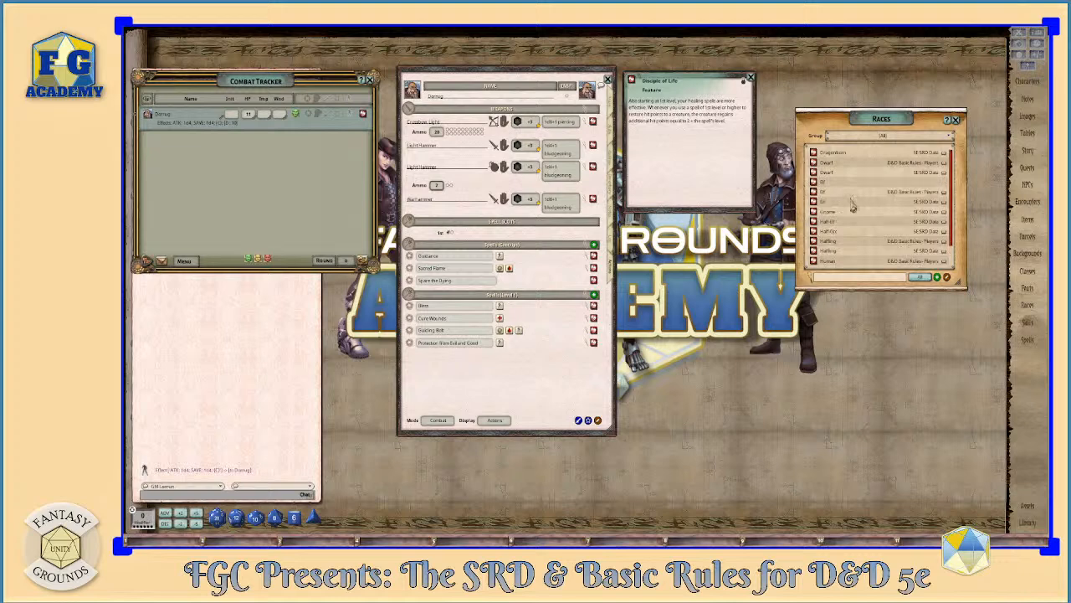
- Examine the copied Elf race's description, sub-races and traits, and close the race and Disciple of Life windows
click(813, 183)
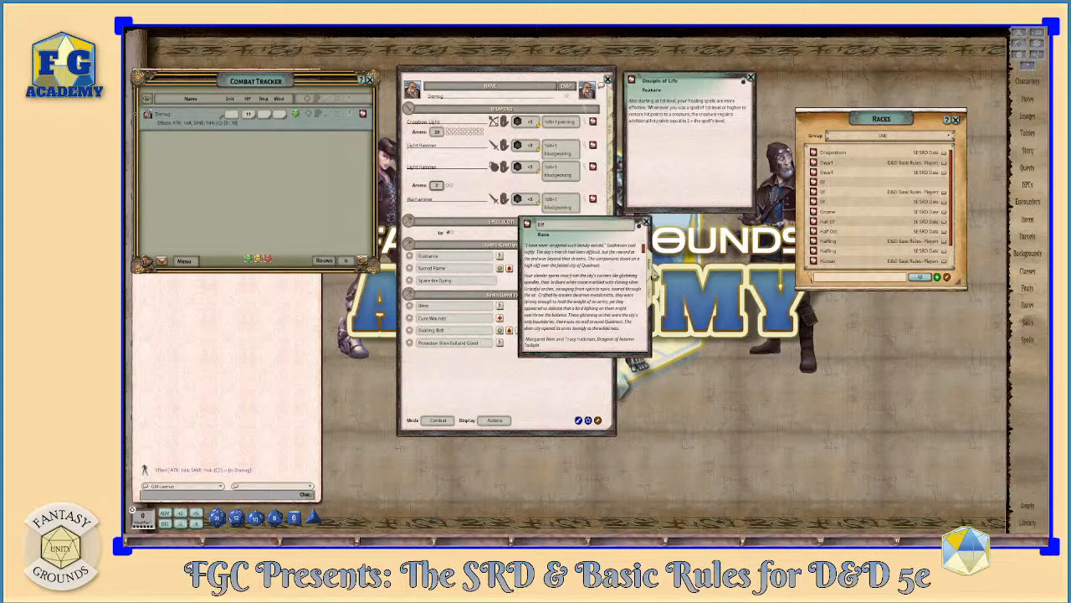
scroll(619, 294, down, 10)
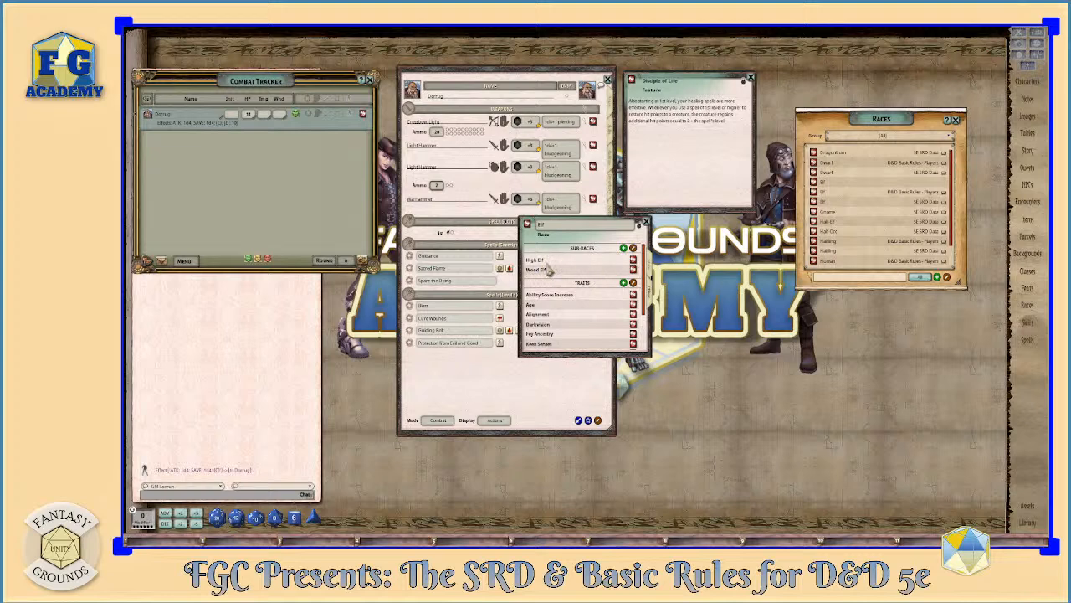
scroll(626, 259, down, 3)
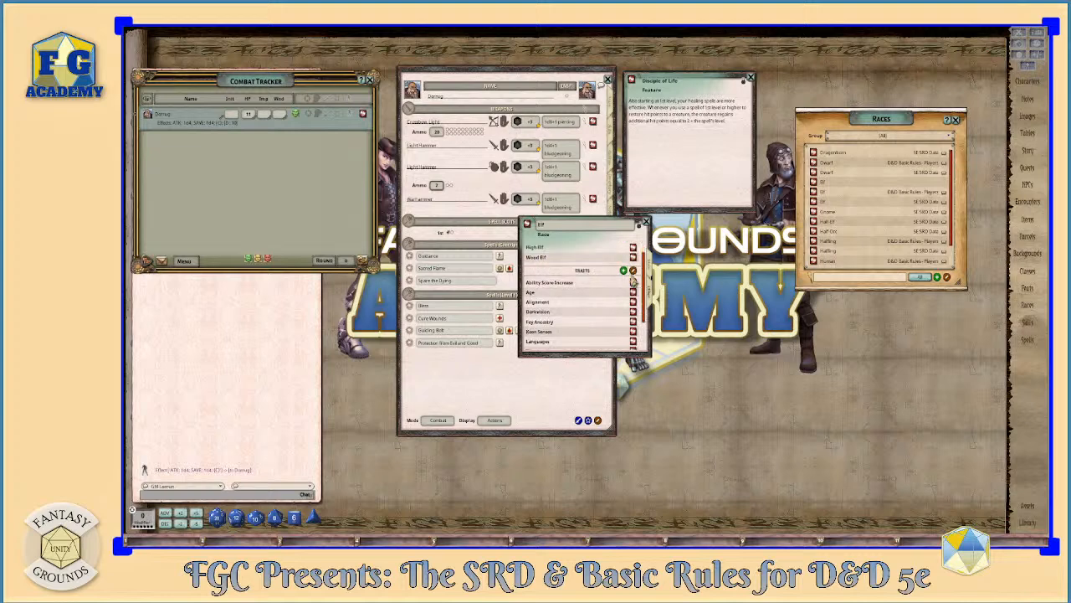
scroll(629, 317, up, 1)
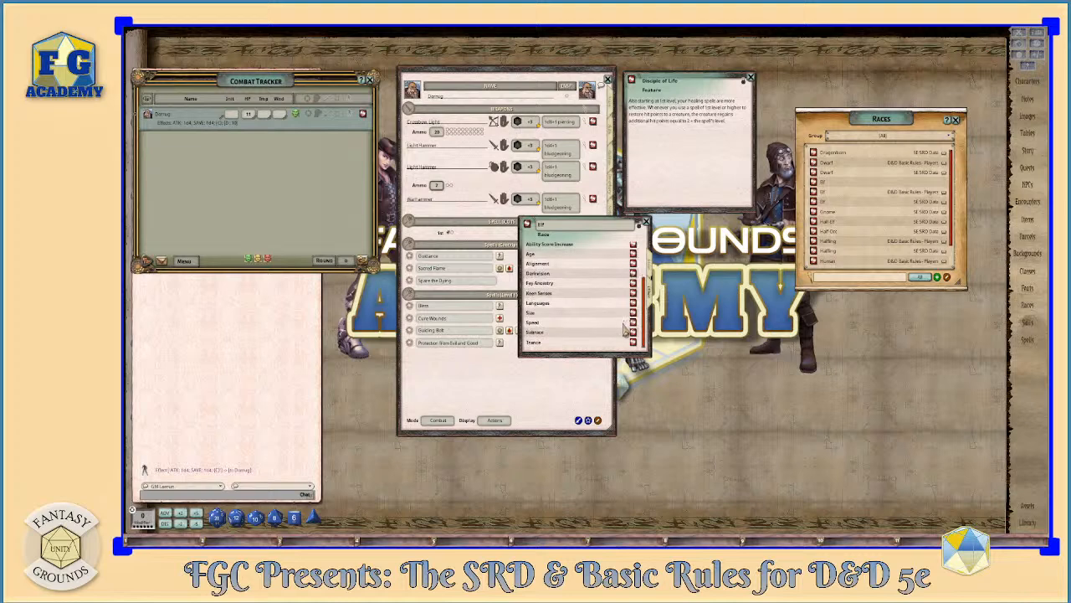
scroll(627, 331, up, 2)
click(645, 223)
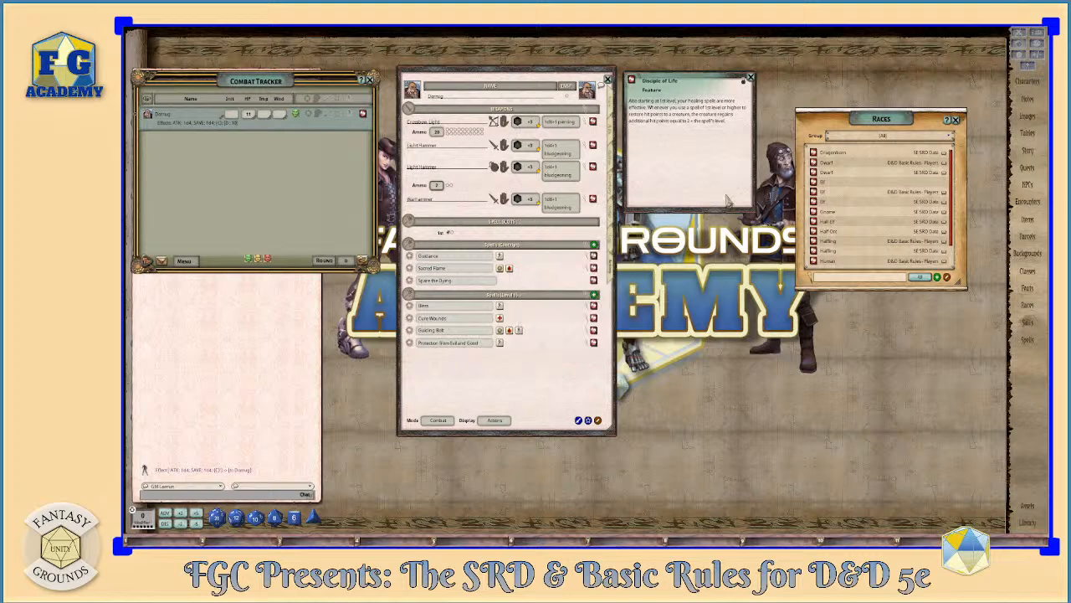
click(959, 123)
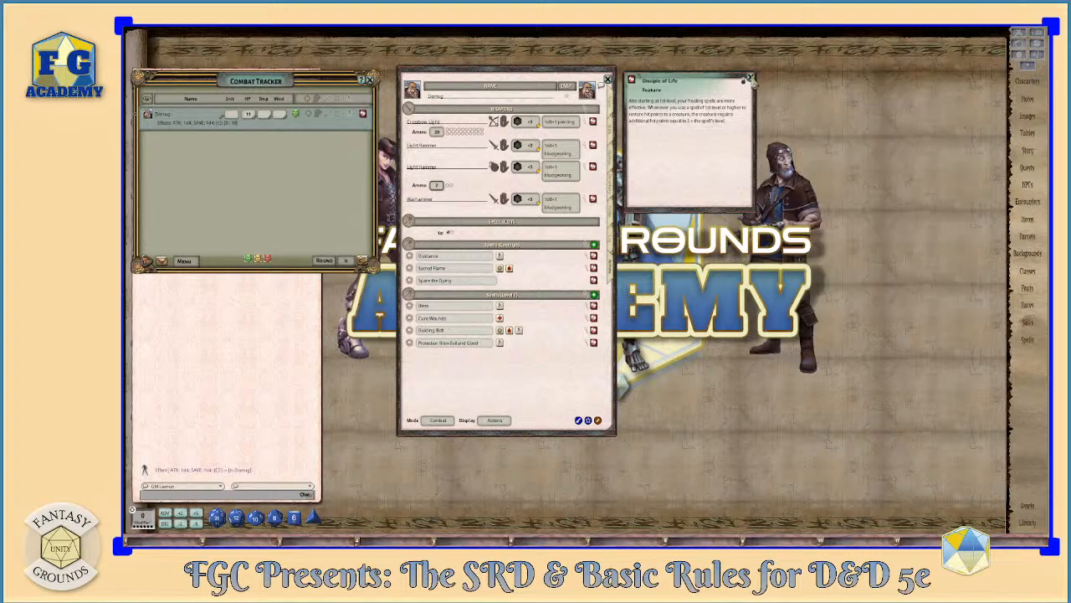
click(750, 78)
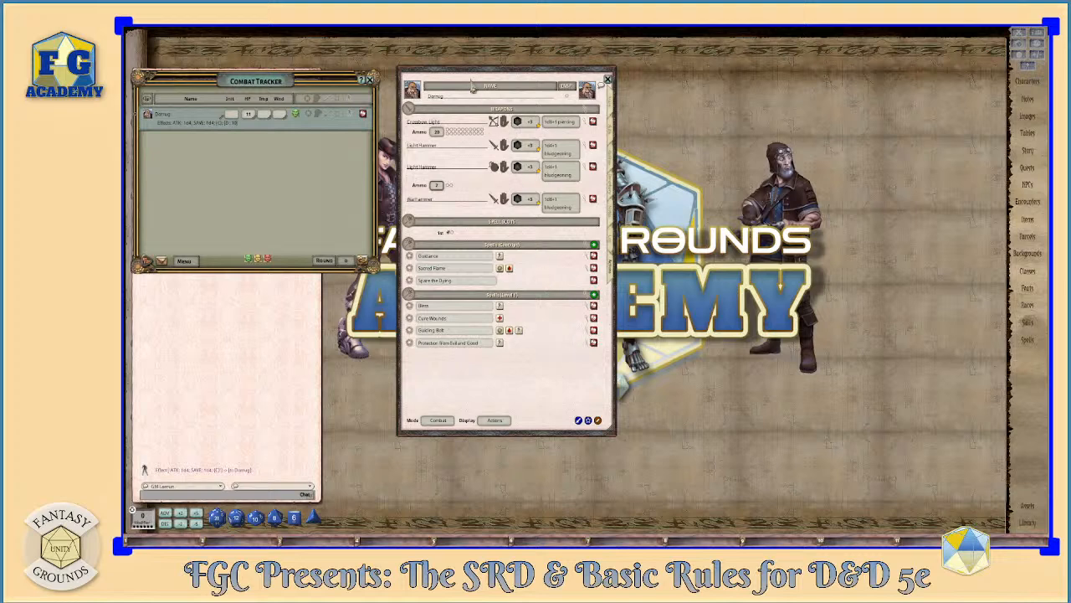
- Open the cleric's level-up wizard from the Class & Level details, view its class options, and save and close the character
drag(476, 82, 467, 87)
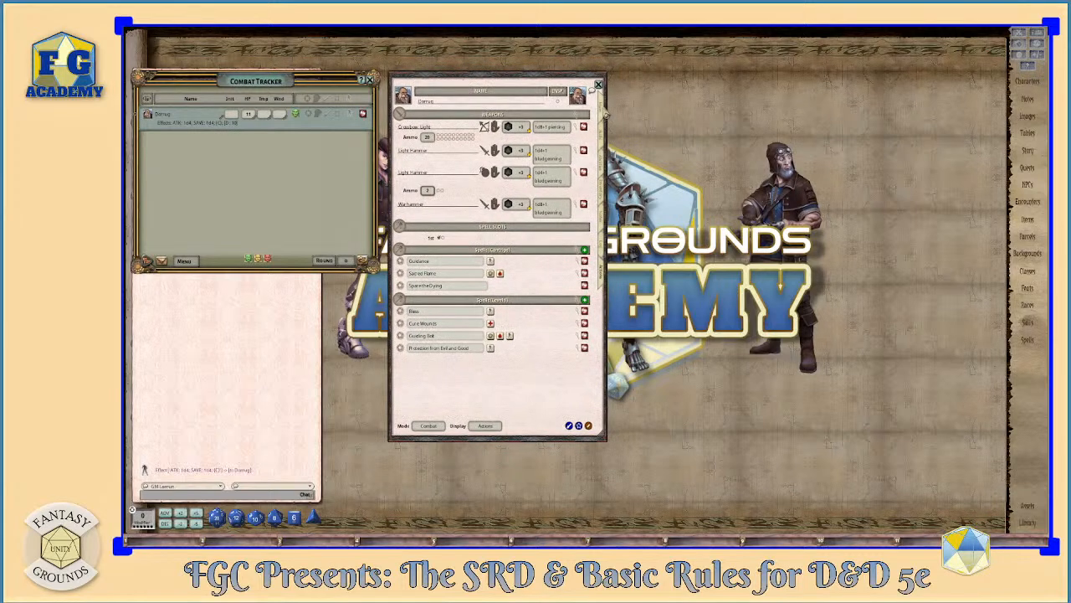
click(606, 114)
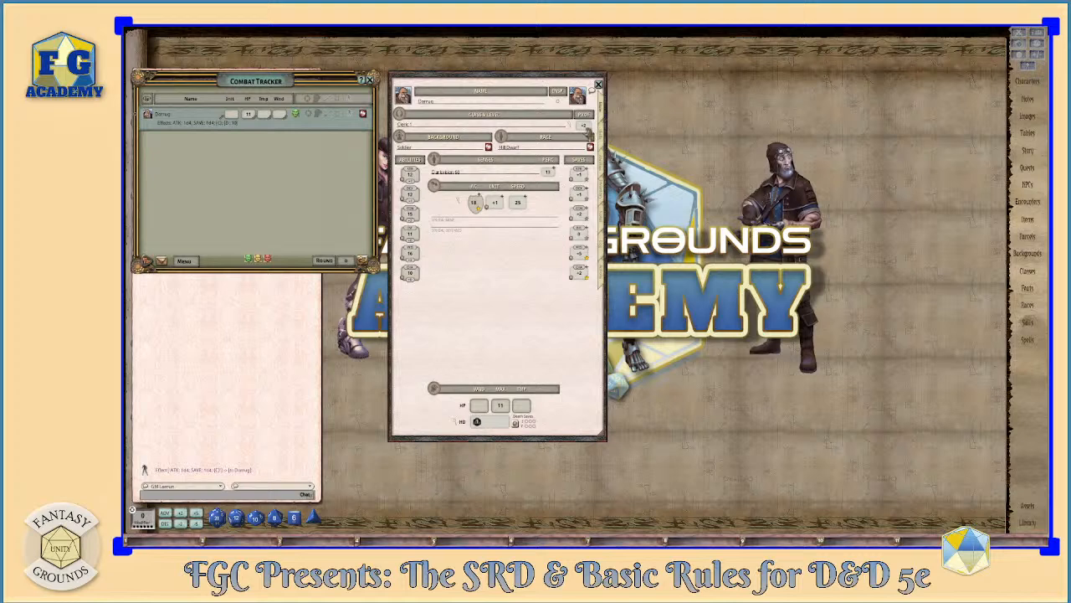
double_click(572, 126)
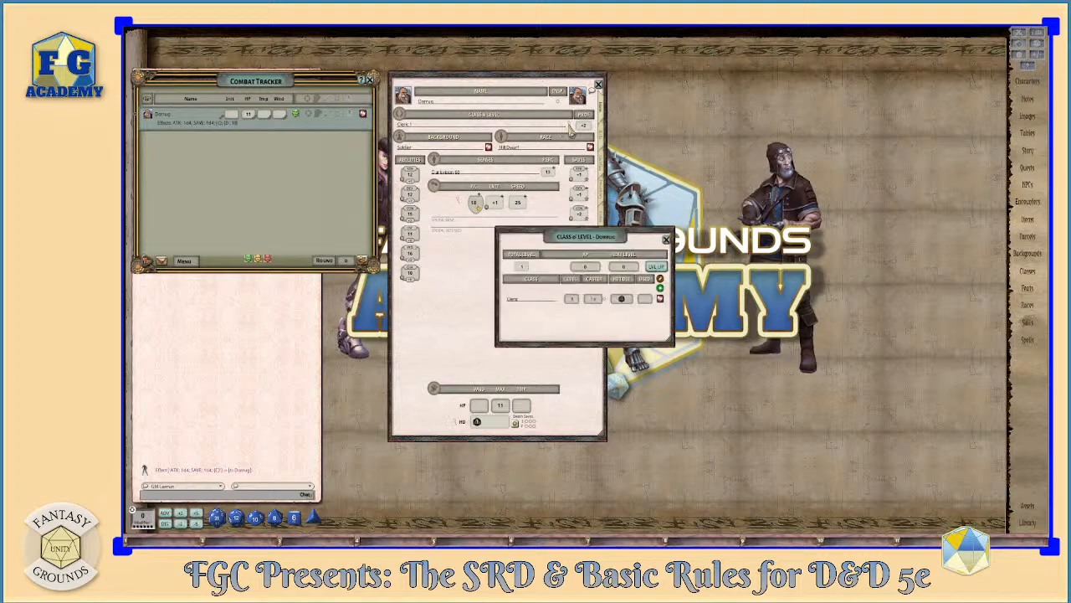
drag(596, 235, 727, 90)
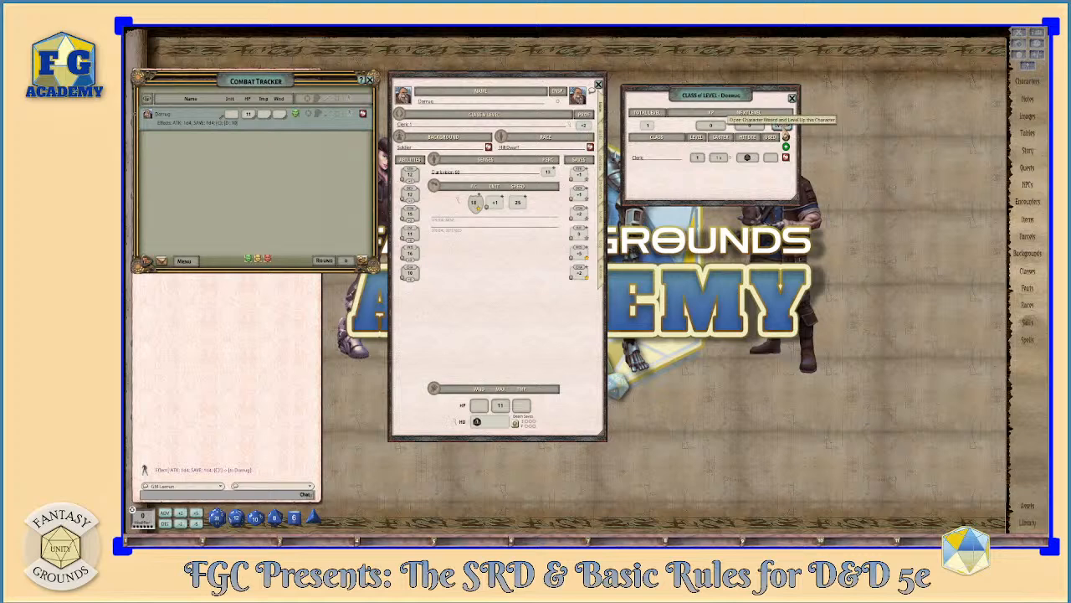
click(782, 126)
drag(726, 65, 775, 195)
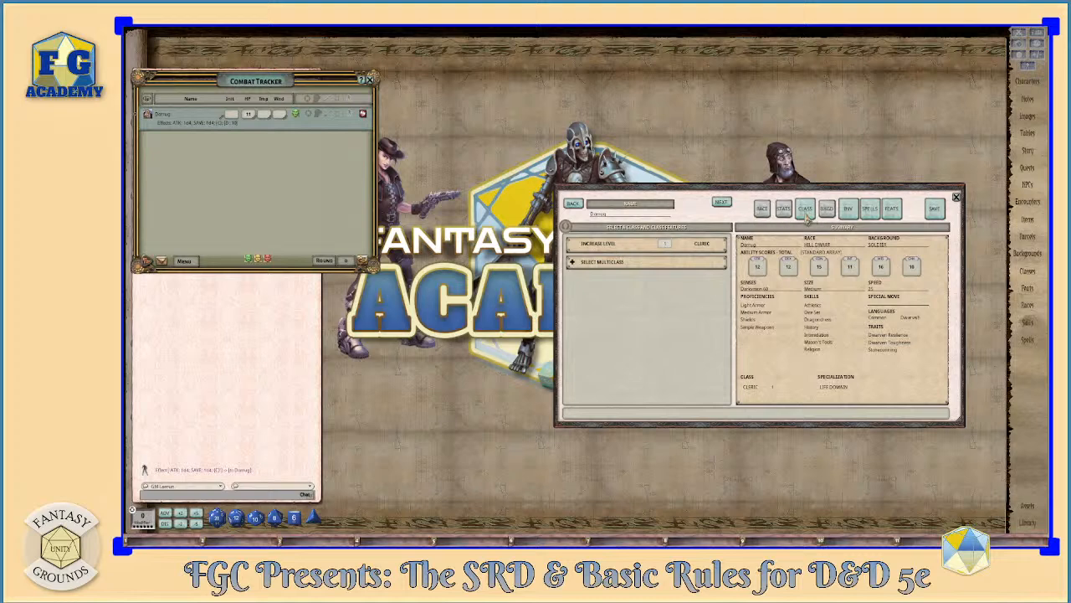
click(934, 213)
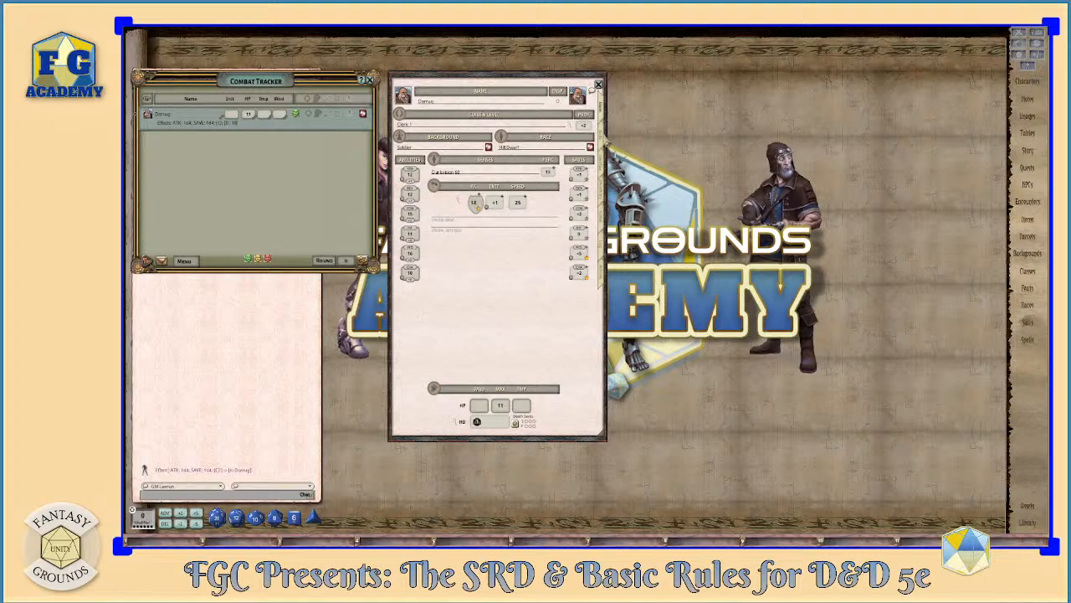
click(607, 141)
click(606, 114)
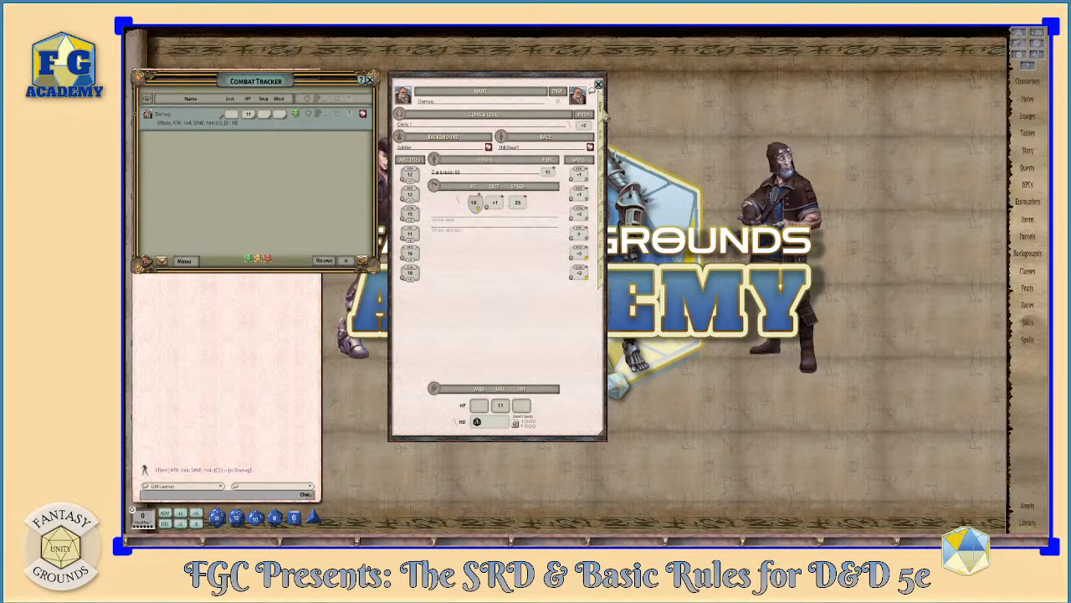